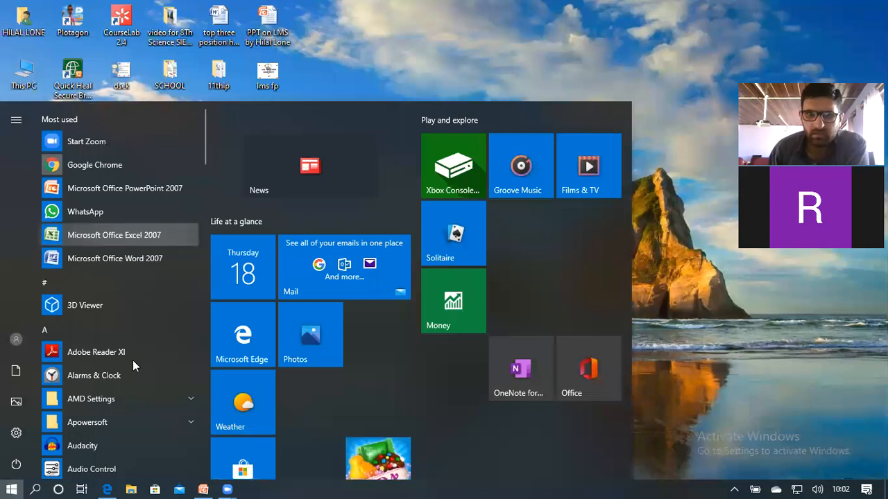
# Launch Microsoft Office Excel 2007 from the Microsoft Office group of installed programs
pyautogui.scroll(-1, 133, 360)
pyautogui.scroll(-4, 132, 360)
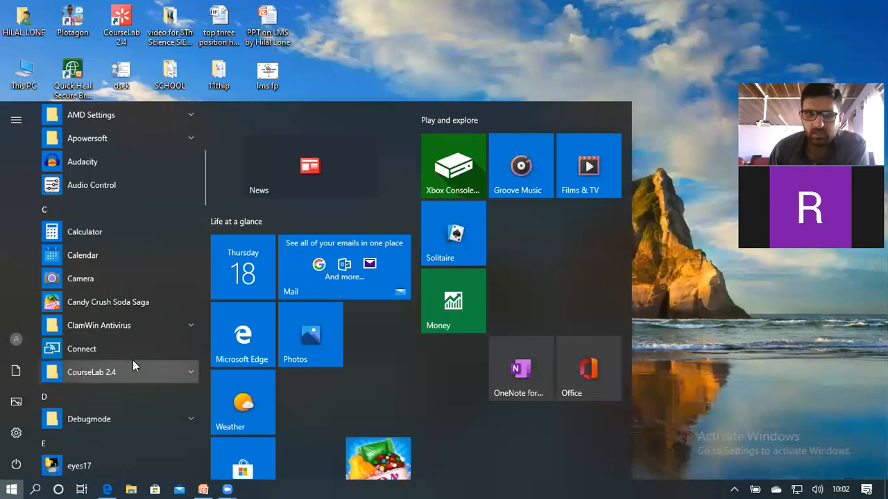
pyautogui.scroll(-1, 132, 360)
pyautogui.scroll(-5, 132, 360)
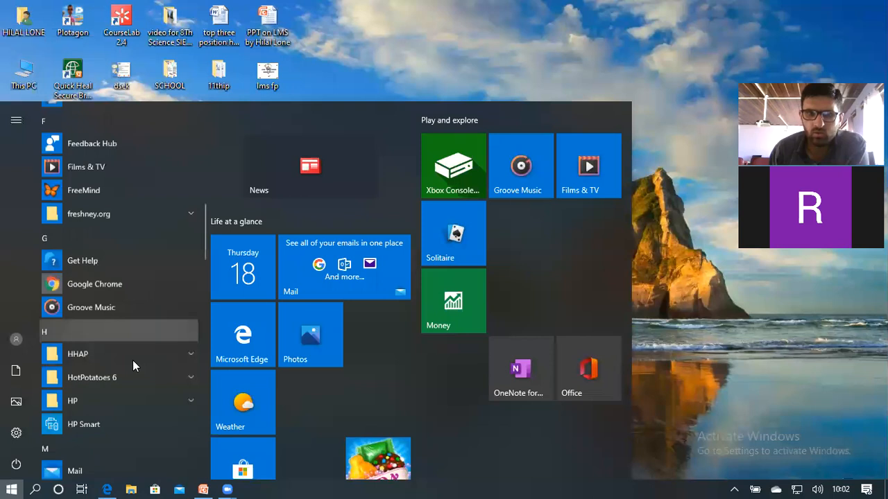
pyautogui.scroll(-5, 153, 302)
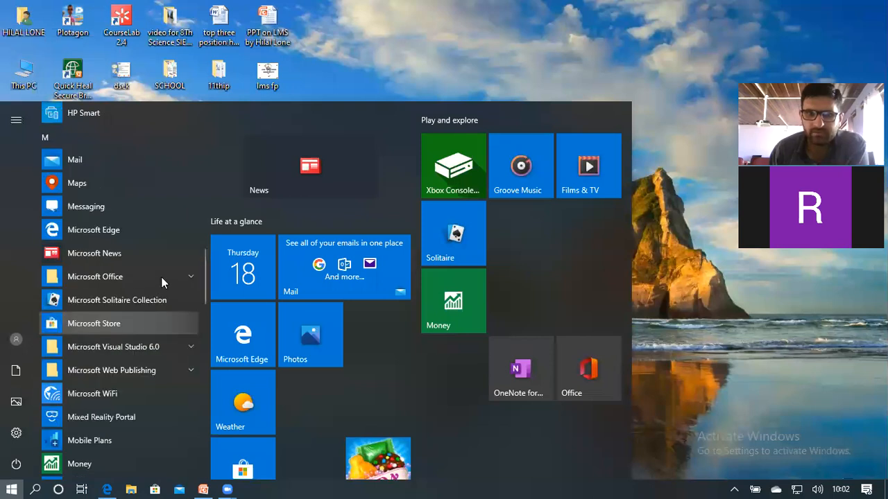
pyautogui.click(161, 276)
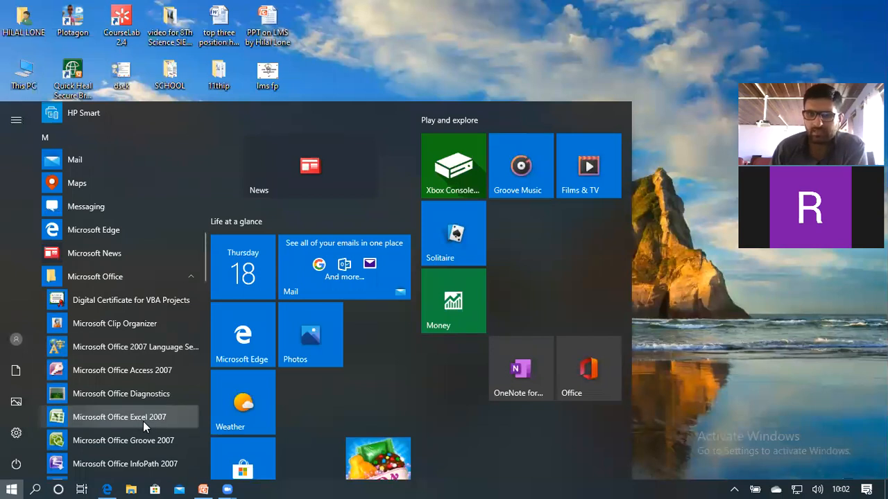
pyautogui.click(119, 417)
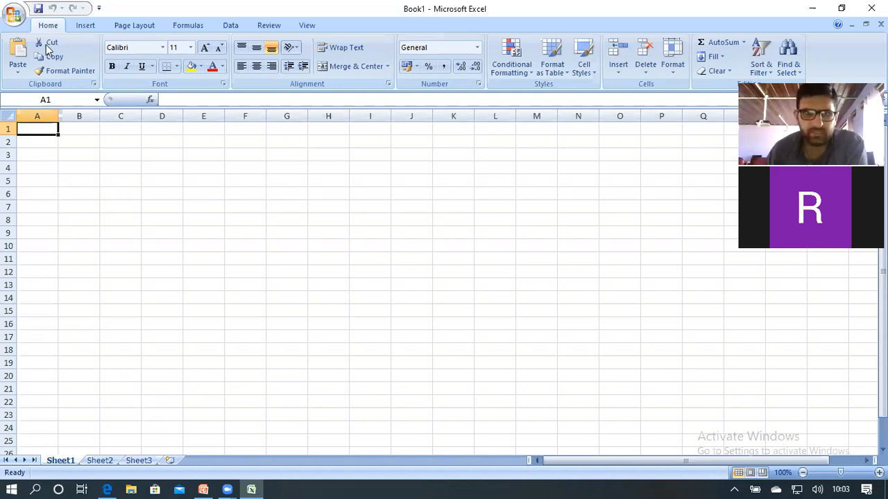
# Open the recent workbook "subjectwise result of 12th class 2019"
pyautogui.click(17, 20)
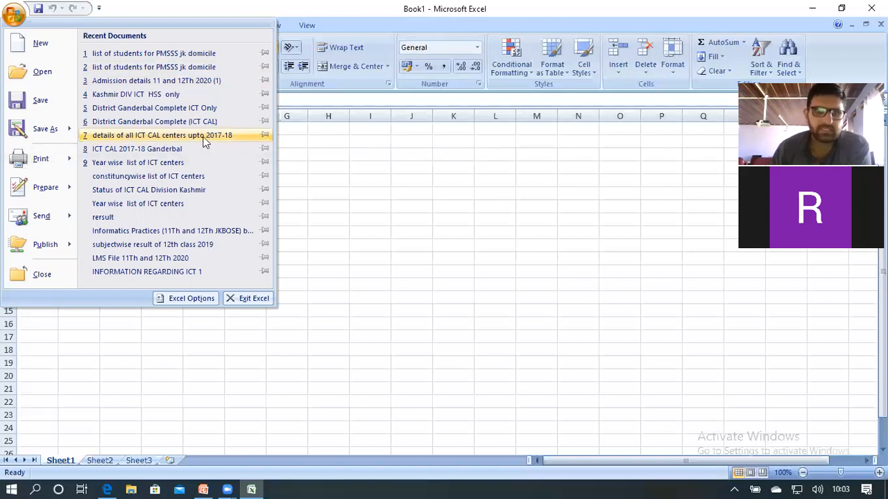
pyautogui.click(177, 247)
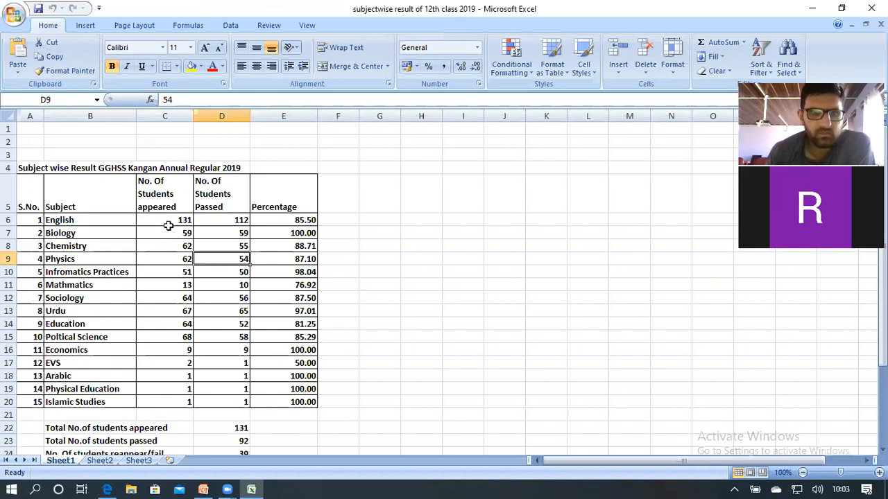
pyautogui.click(173, 233)
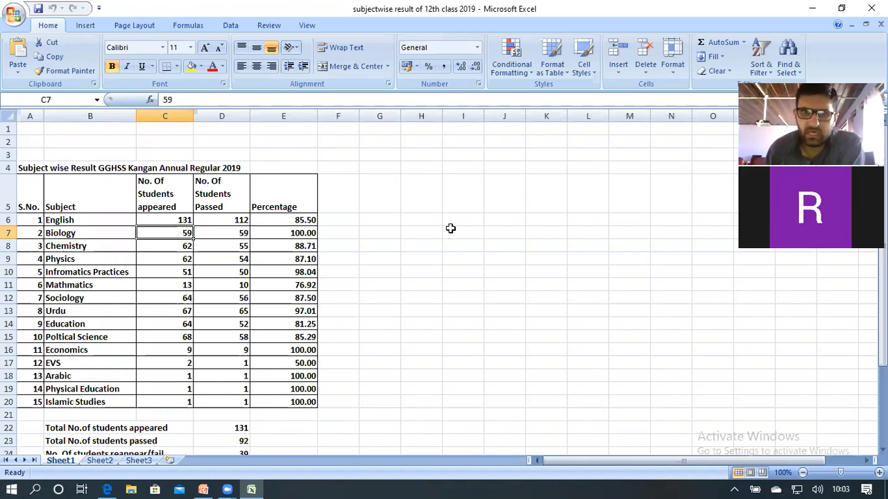
pyautogui.click(420, 193)
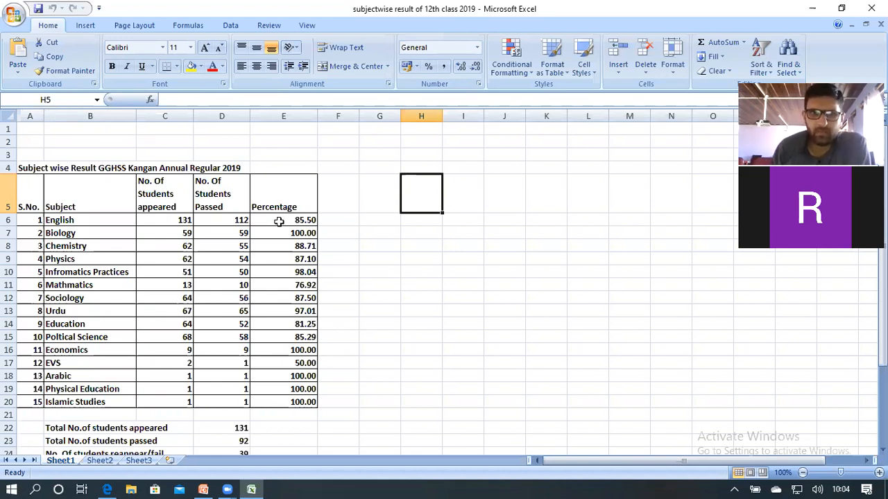
# Examine the English row's cells and highlight the percentage formula in E6
pyautogui.click(294, 221)
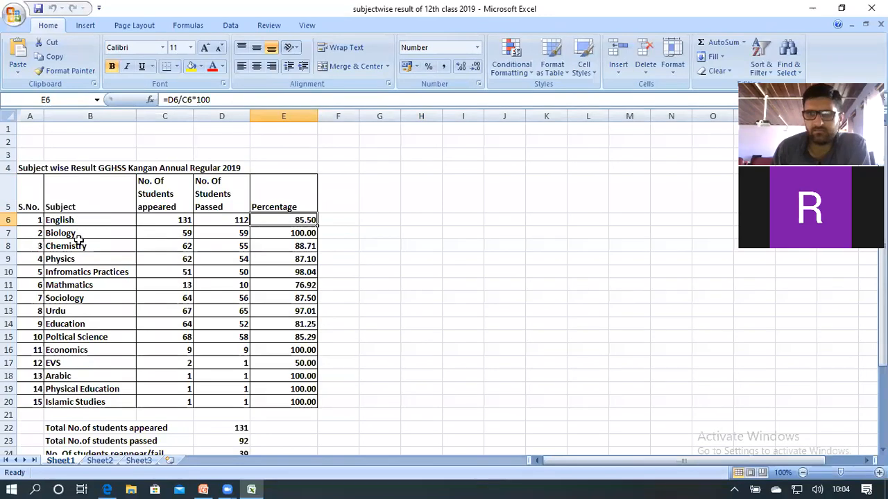
pyautogui.press('Left')
pyautogui.press('Left')
pyautogui.press('Left')
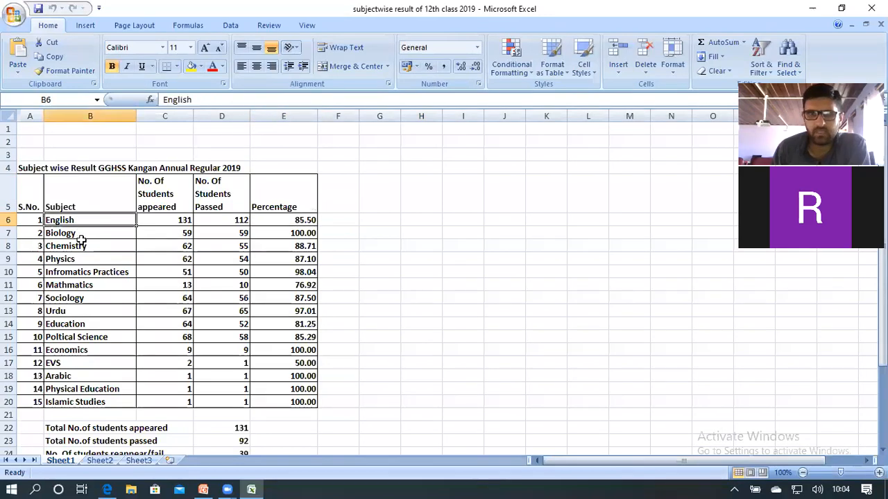
pyautogui.click(167, 219)
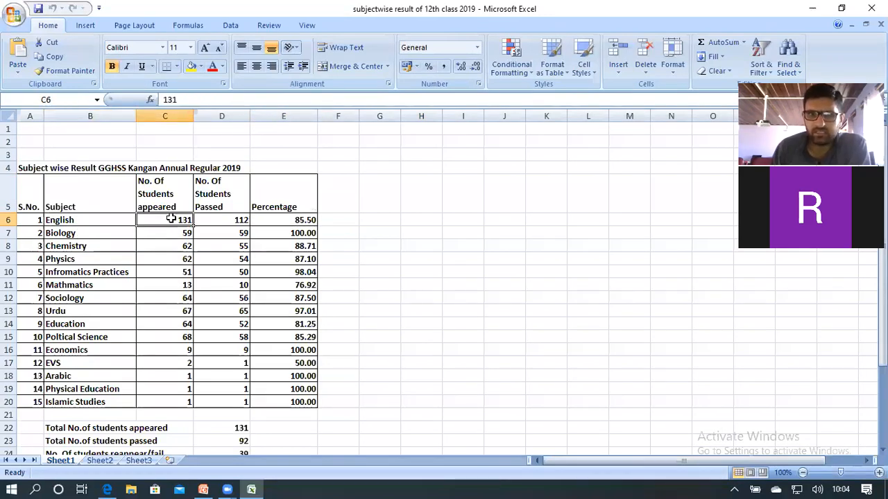
pyautogui.press('Right')
pyautogui.click(286, 217)
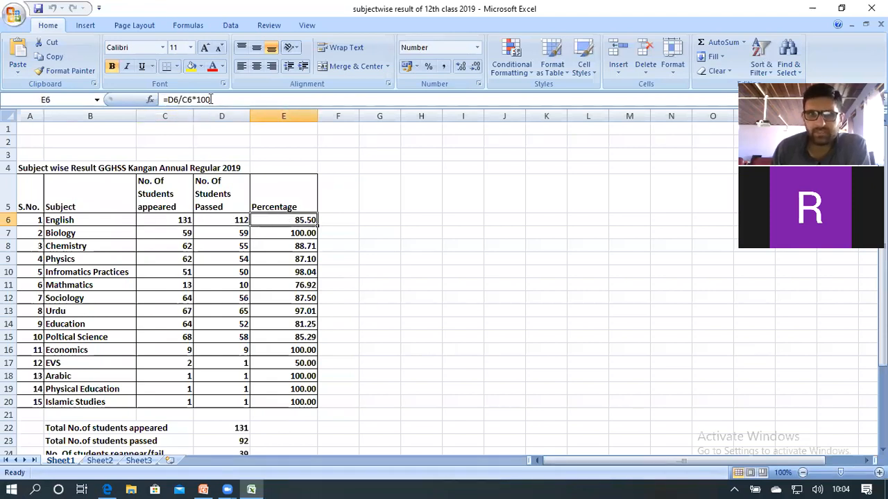
pyautogui.moveTo(214, 99); pyautogui.dragTo(167, 99)
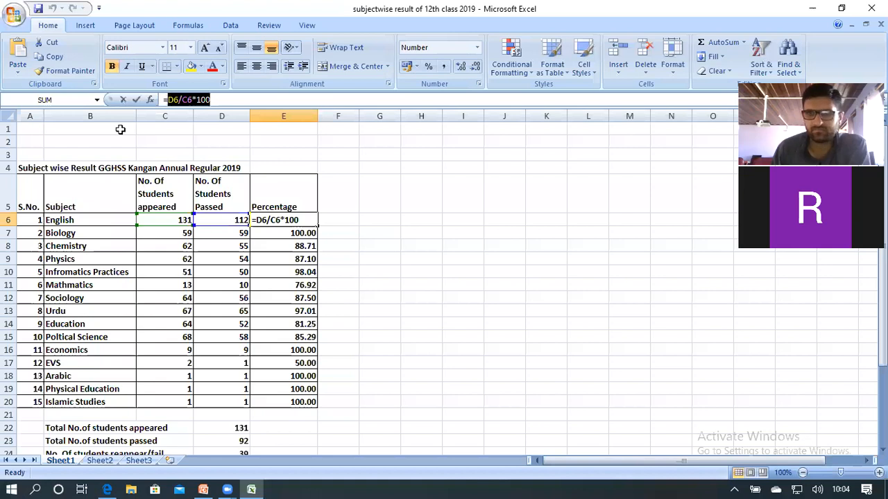
pyautogui.moveTo(22, 311); pyautogui.dragTo(21, 305)
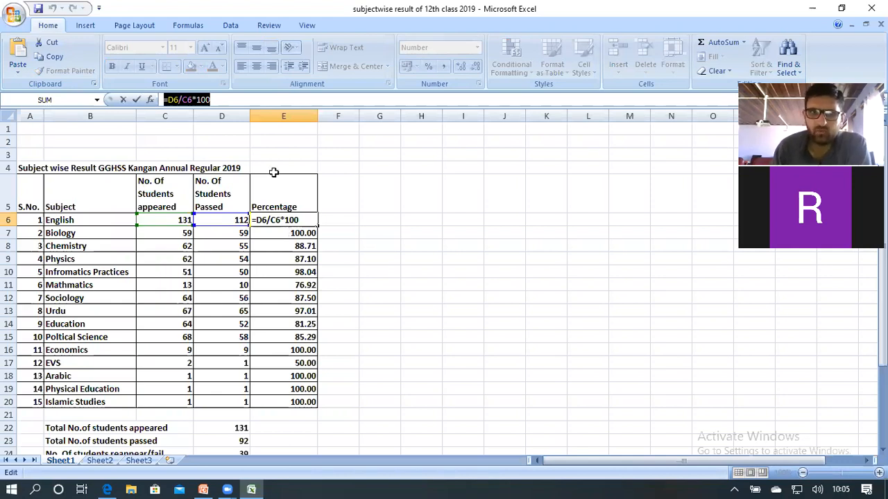
pyautogui.write('=')
pyautogui.click(197, 142)
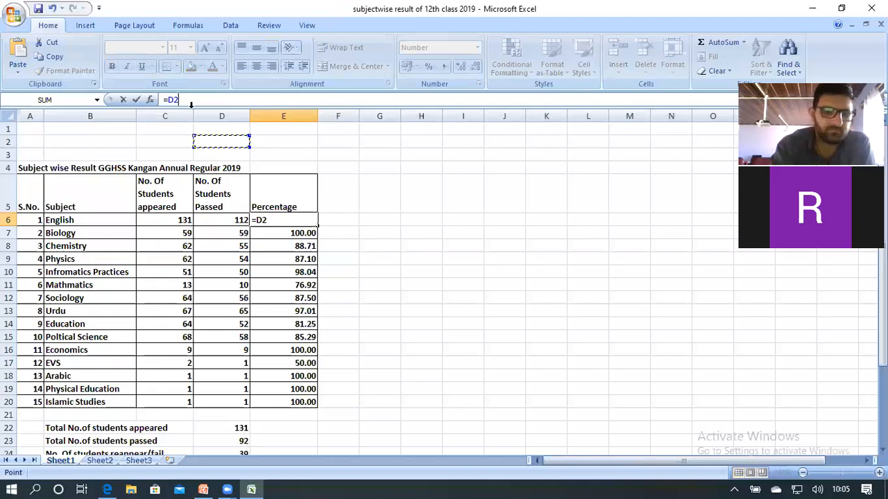
pyautogui.hotkey('ctrl', 'z')
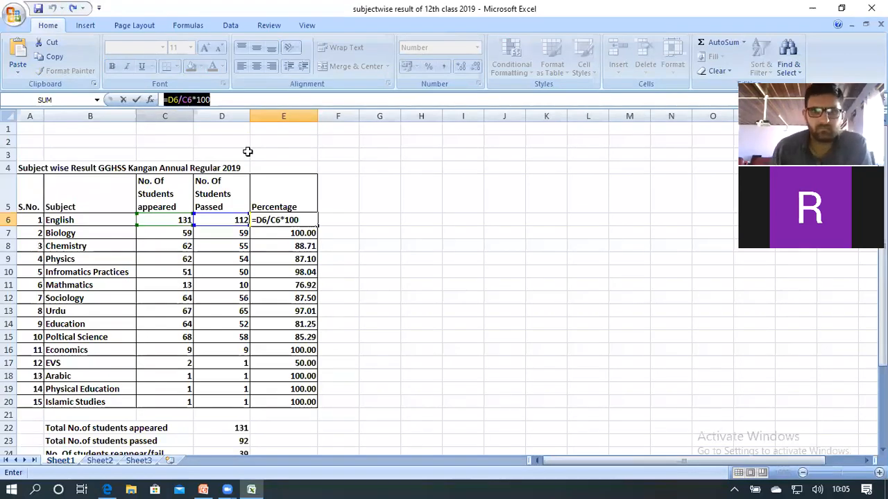
pyautogui.write('=')
pyautogui.click(472, 264)
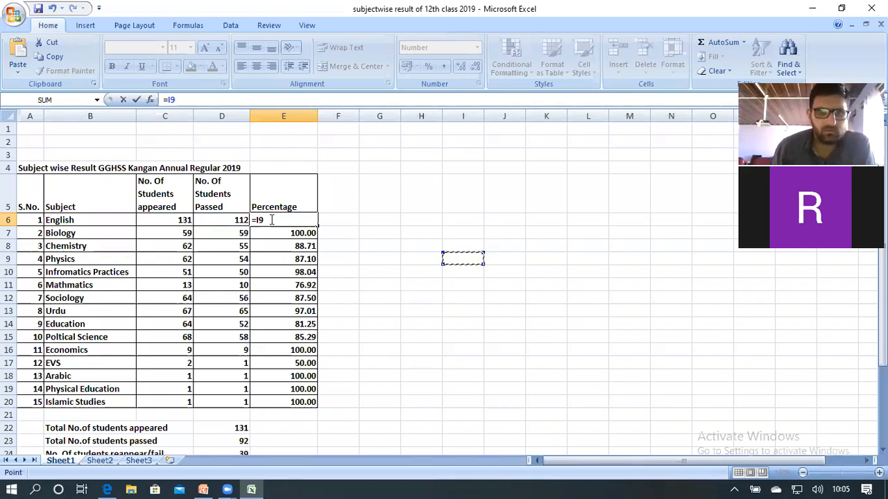
pyautogui.hotkey('ctrl', 'z')
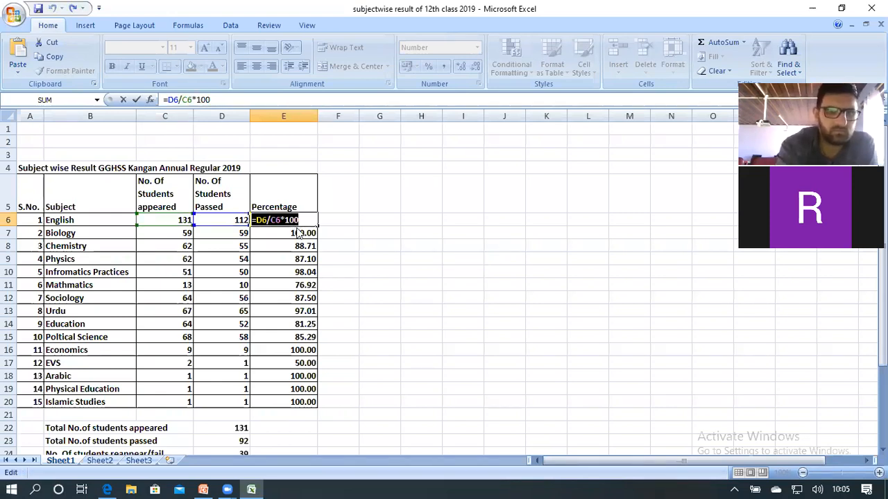
pyautogui.press('Tab')
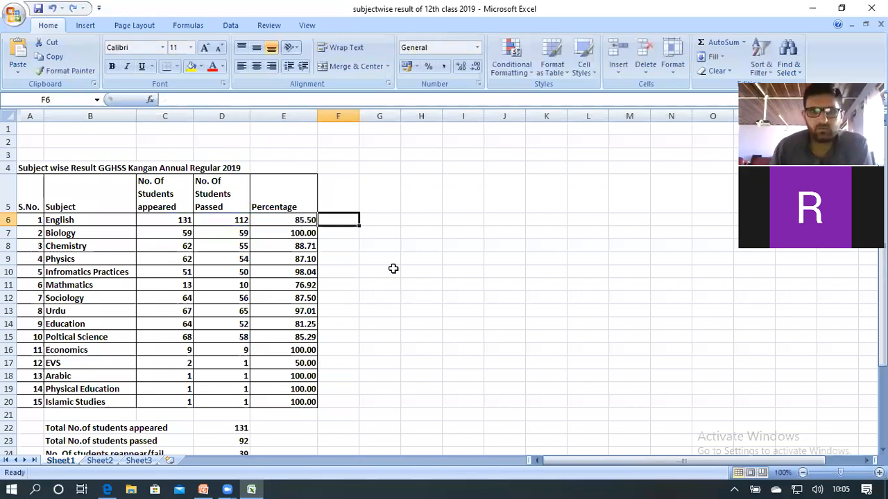
# Compare an empty cell's content with the percentage formulas in column E from Biology down to Urdu
pyautogui.click(463, 285)
pyautogui.click(224, 100)
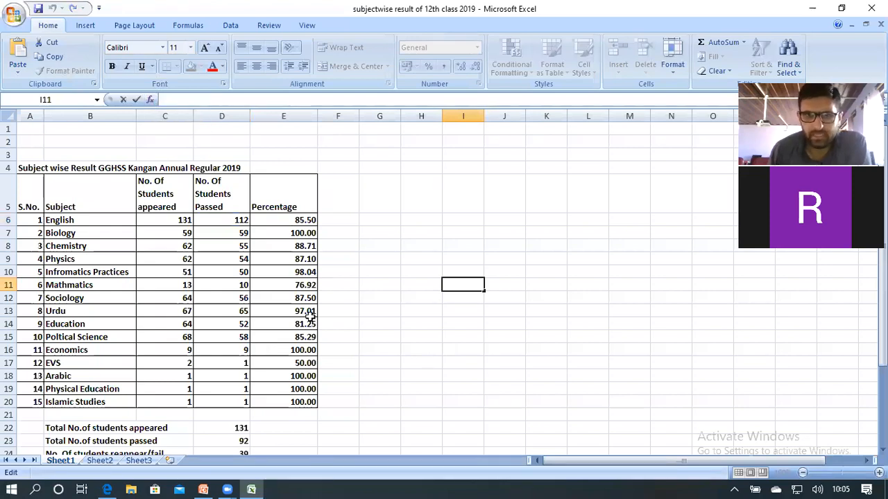
pyautogui.click(297, 237)
pyautogui.click(301, 272)
pyautogui.press('Down')
pyautogui.press('Down')
pyautogui.press('Down')
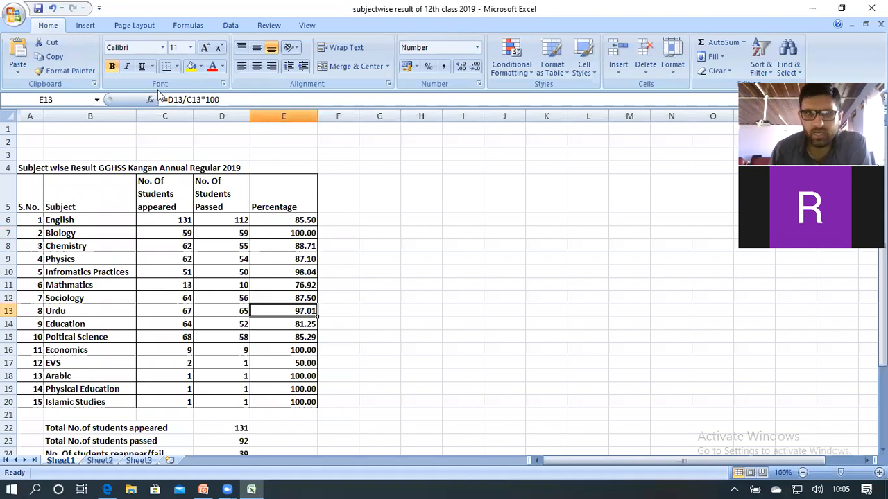
pyautogui.click(388, 284)
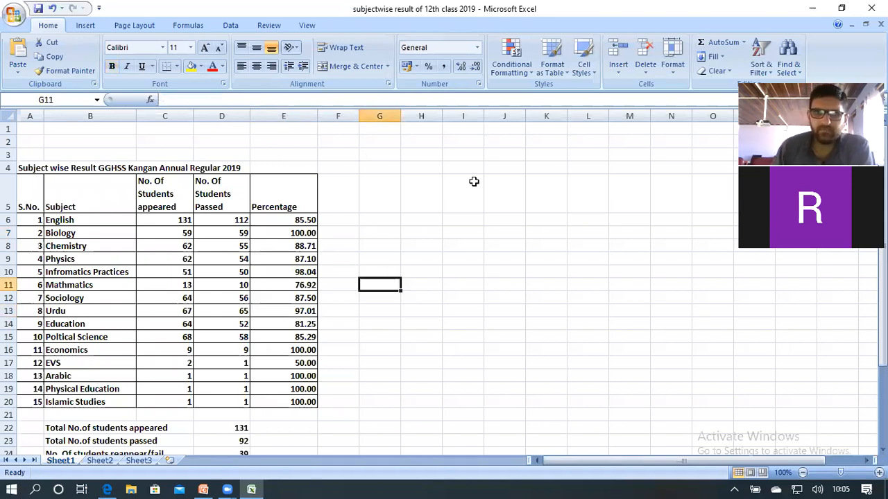
pyautogui.scroll(-1, 474, 183)
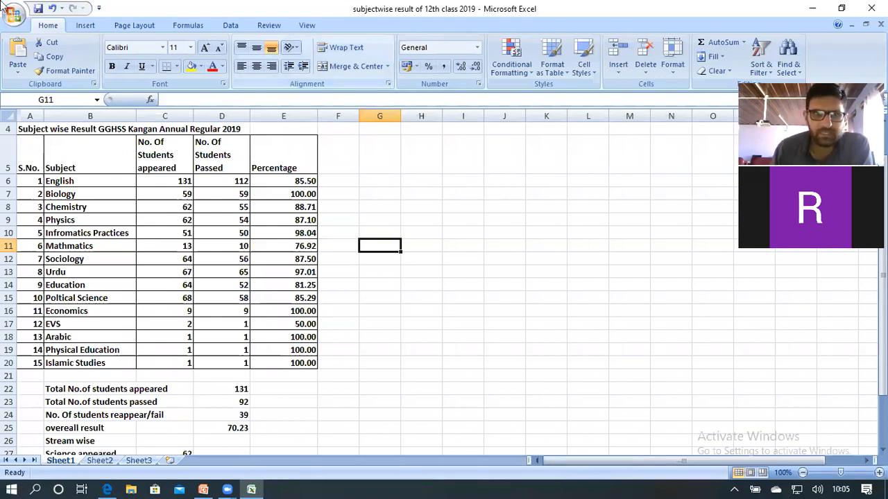
# Create a new blank workbook
pyautogui.click(12, 16)
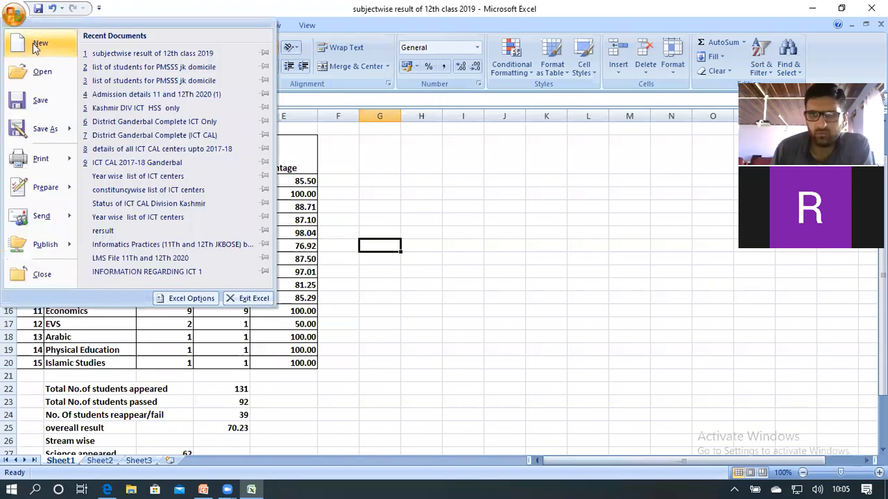
pyautogui.press('Escape')
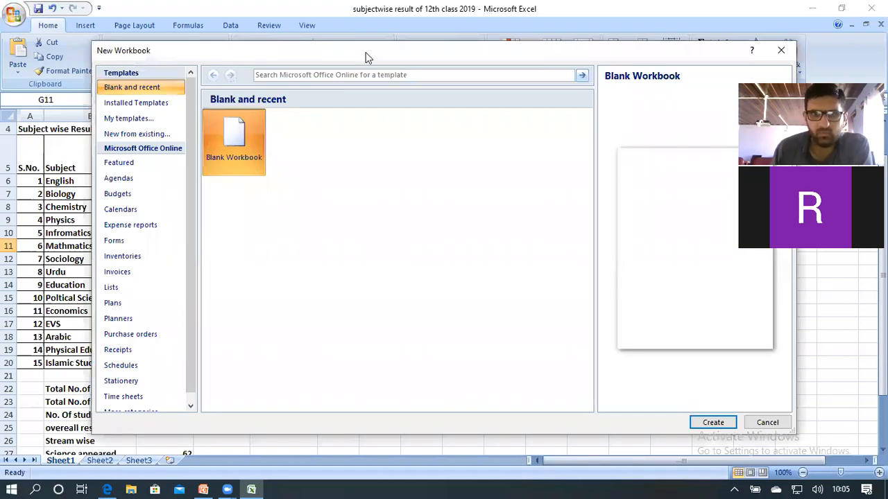
pyautogui.moveTo(365, 52); pyautogui.dragTo(296, 20)
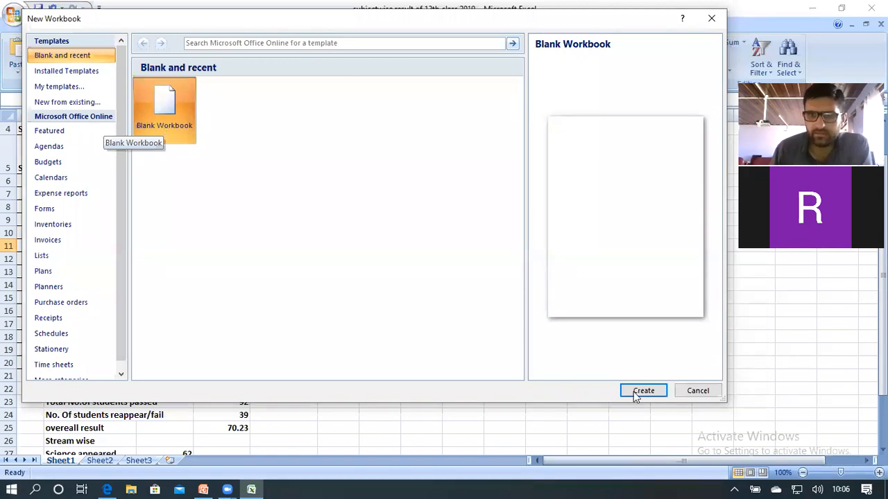
pyautogui.press('Return')
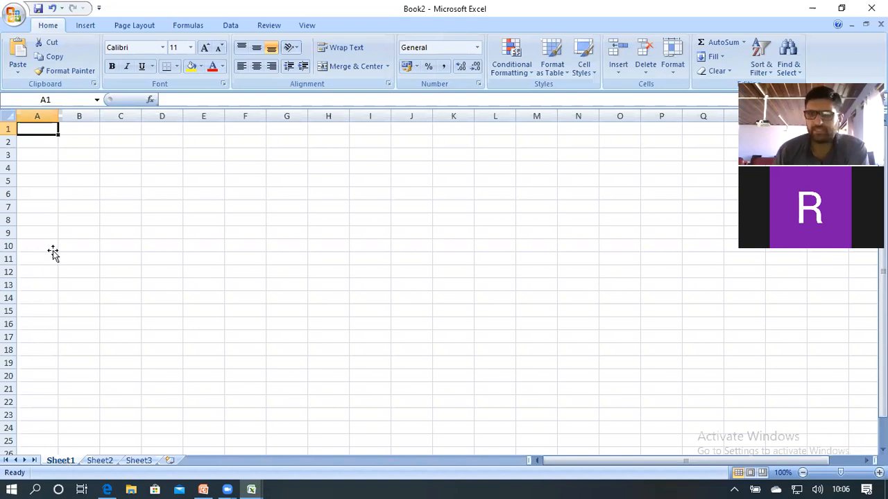
# Step the cell selection down column A to A10, return to A1 and continue across row 1 to C1
pyautogui.press('Down')
pyautogui.press('Down')
pyautogui.press('Down')
pyautogui.press('Down')
pyautogui.press('Down')
pyautogui.press('Down')
pyautogui.press('Down')
pyautogui.press('Down')
pyautogui.press('Down')
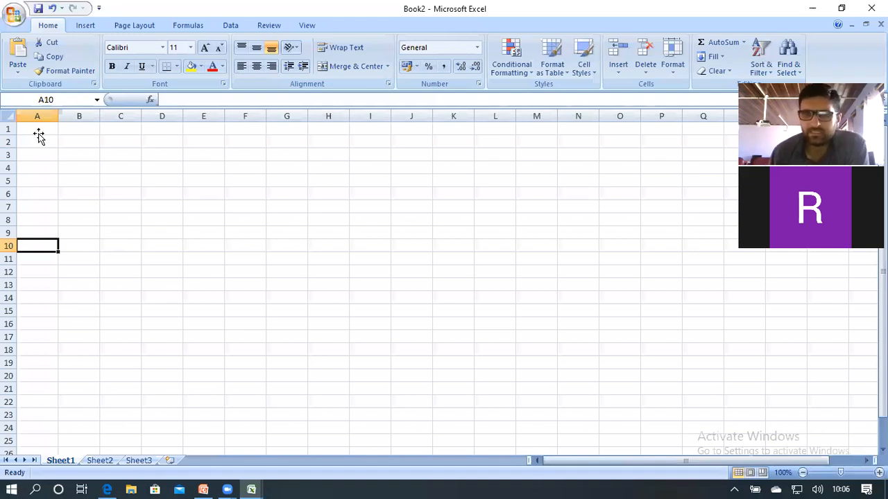
pyautogui.hotkey('ctrl', 'Home')
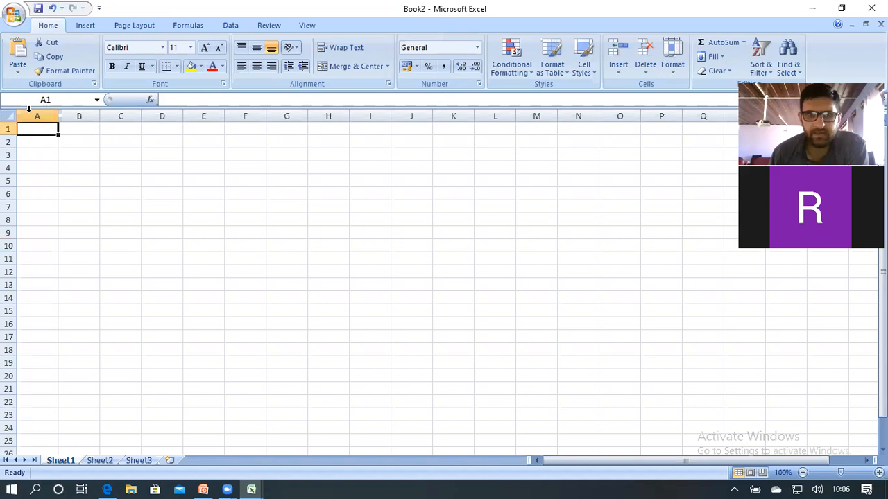
pyautogui.click(79, 130)
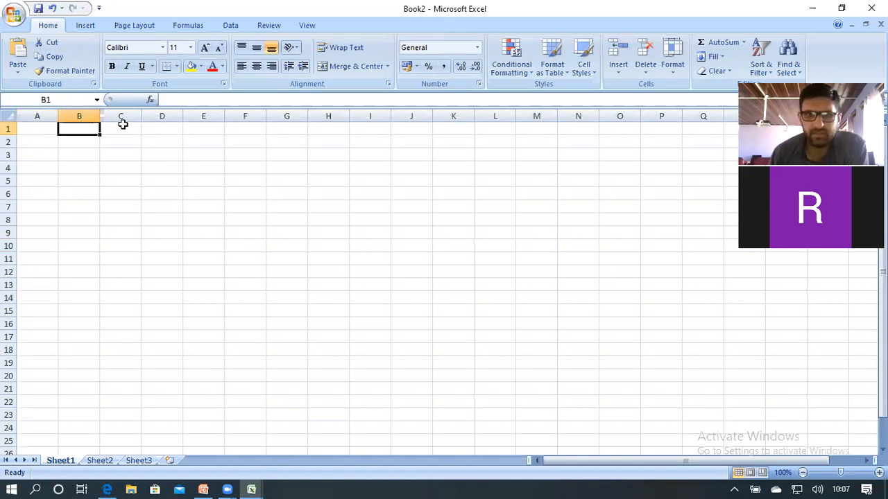
pyautogui.click(121, 125)
# Select cell L12 and highlight the whole row 12 and the whole column L that form its address
pyautogui.click(497, 272)
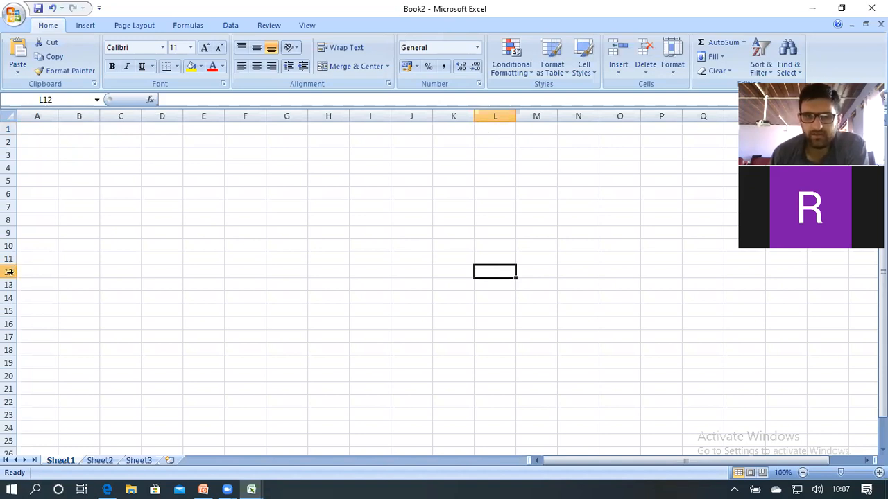
pyautogui.click(9, 272)
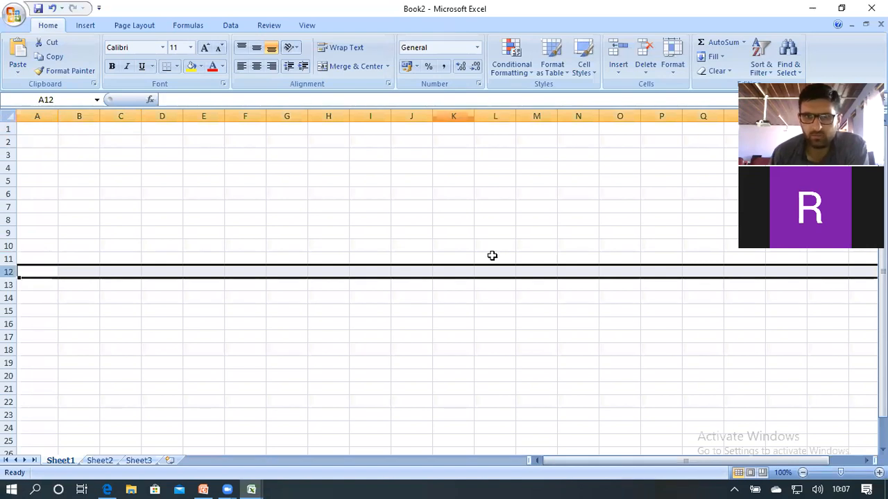
pyautogui.click(506, 273)
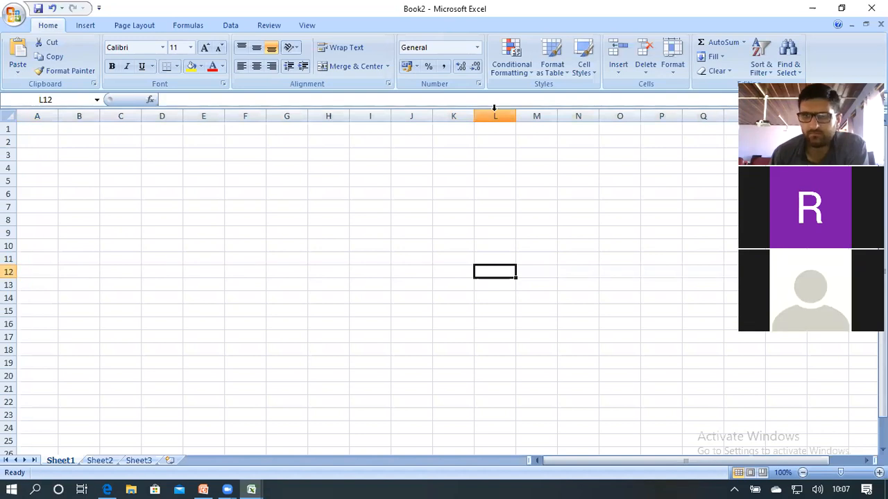
pyautogui.click(495, 110)
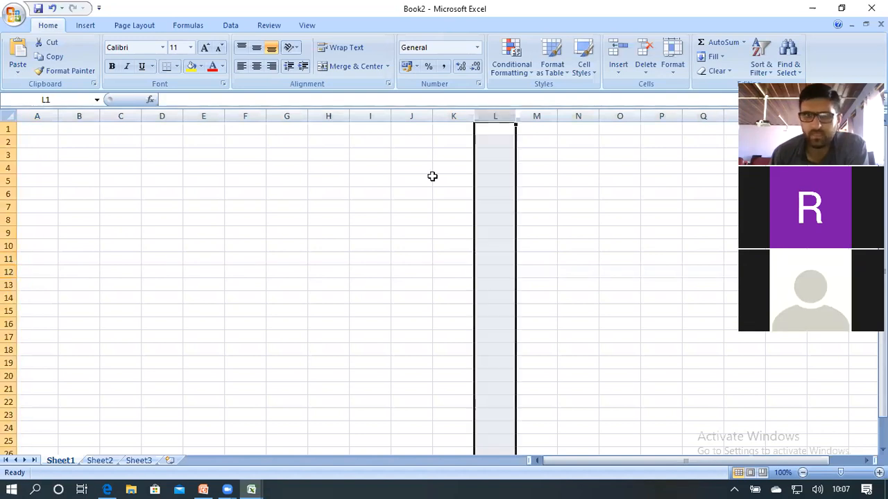
# Select cell L14, move the selection up to L12, and select the cells I9, M10 and I7 one by one
pyautogui.click(493, 297)
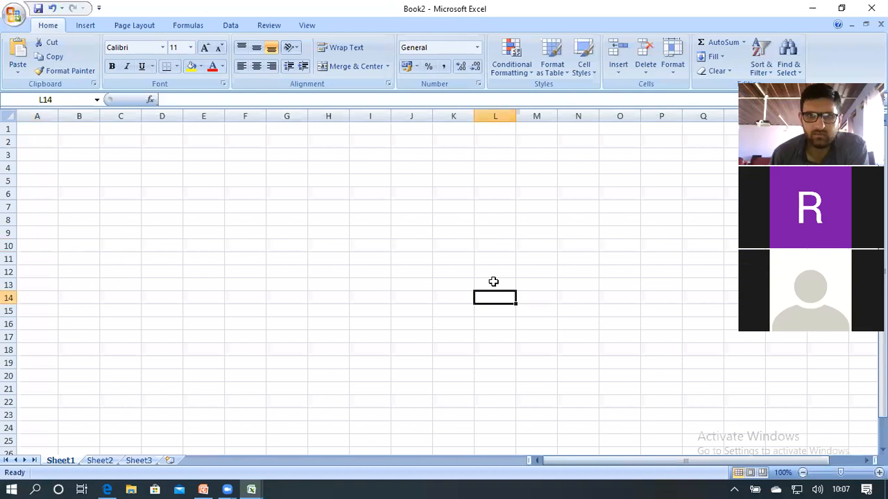
pyautogui.press('Up')
pyautogui.press('Up')
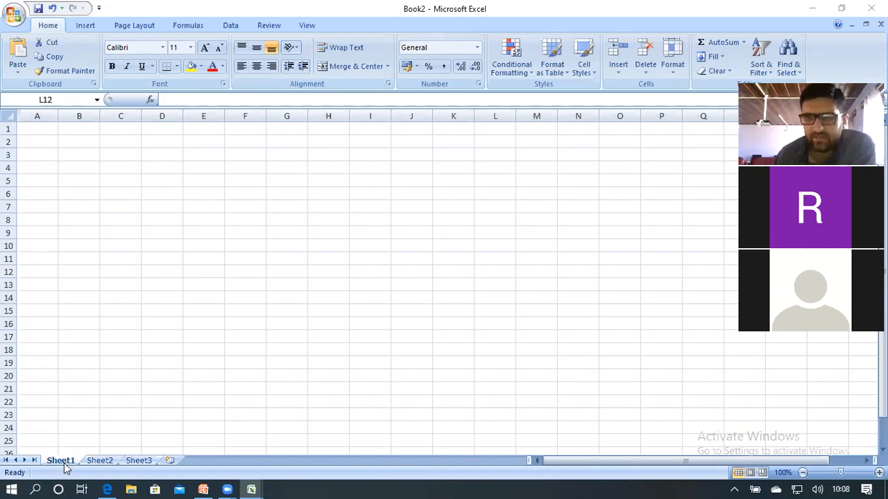
pyautogui.click(363, 233)
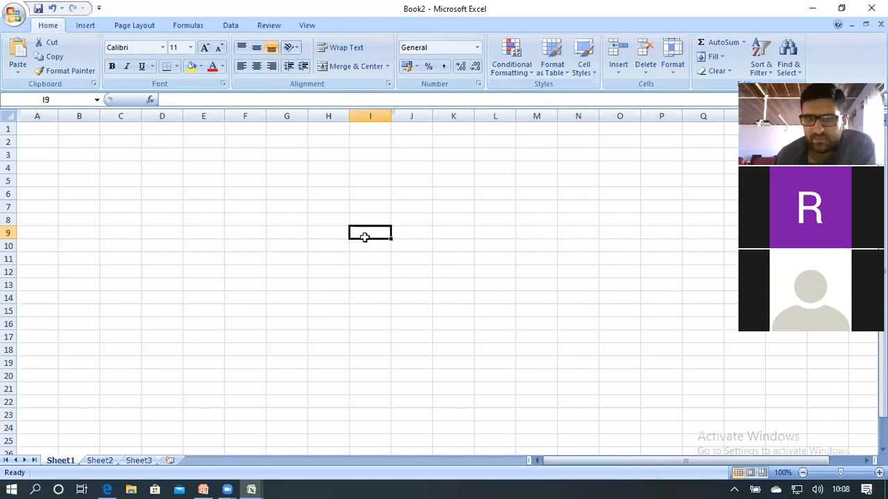
pyautogui.click(536, 247)
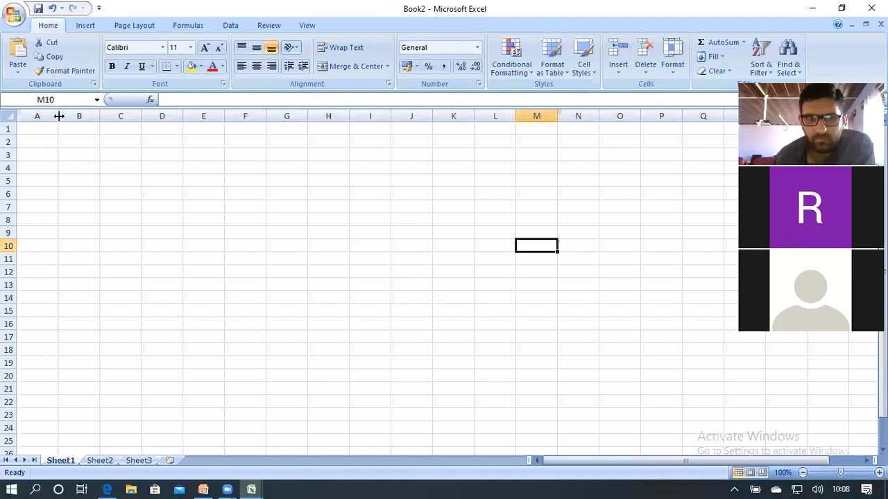
pyautogui.click(371, 206)
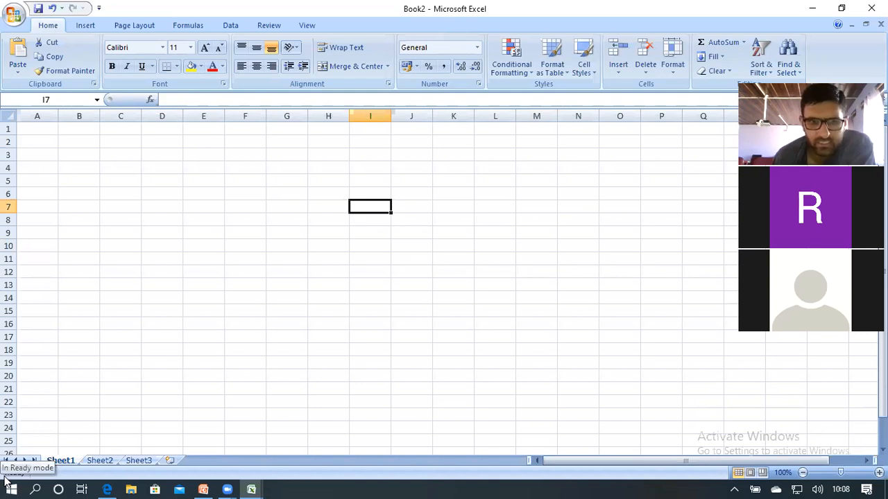
# Look through Sheet2 and Sheet3, insert a new worksheet after Sheet3 and select its cell H7
pyautogui.click(105, 460)
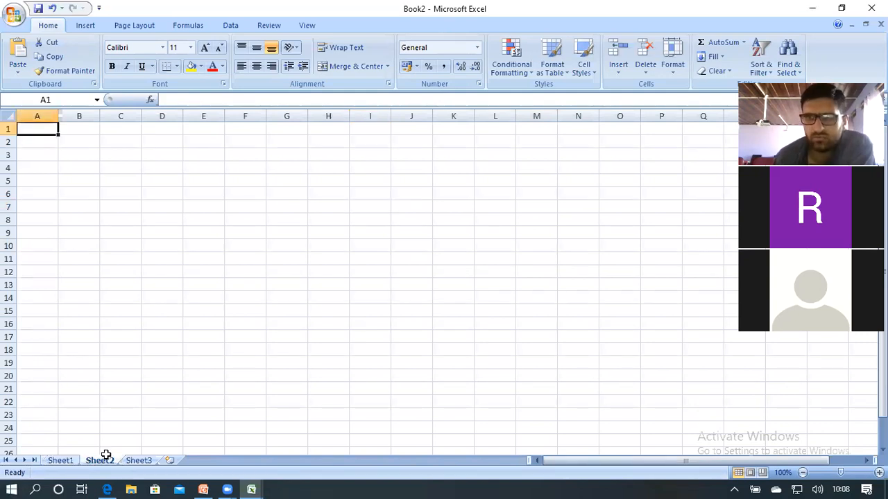
pyautogui.click(143, 462)
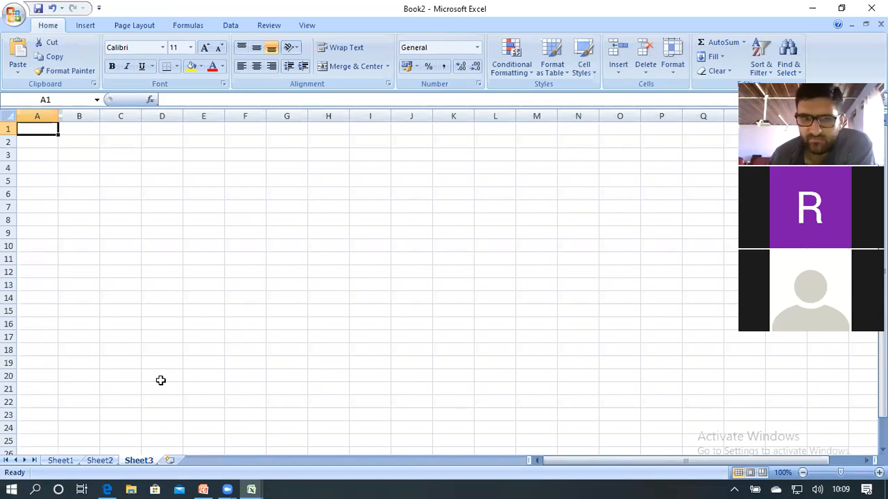
pyautogui.click(61, 462)
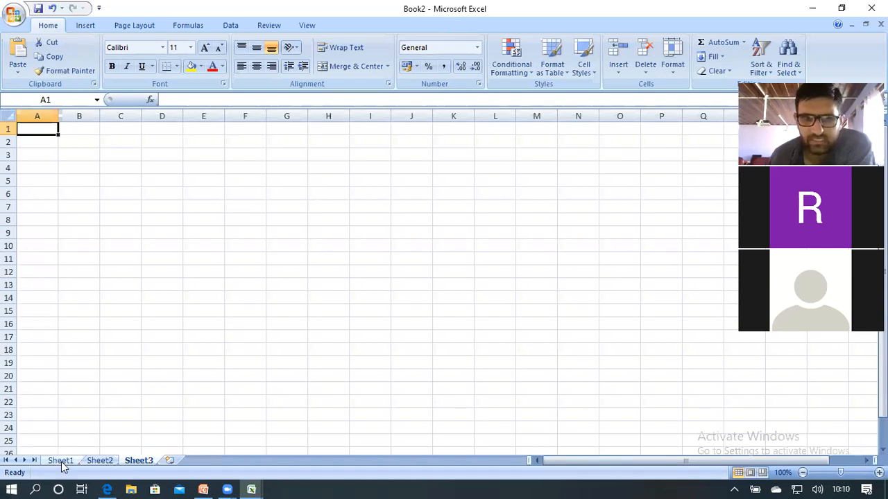
pyautogui.hotkey('ctrl', 'pagedown')
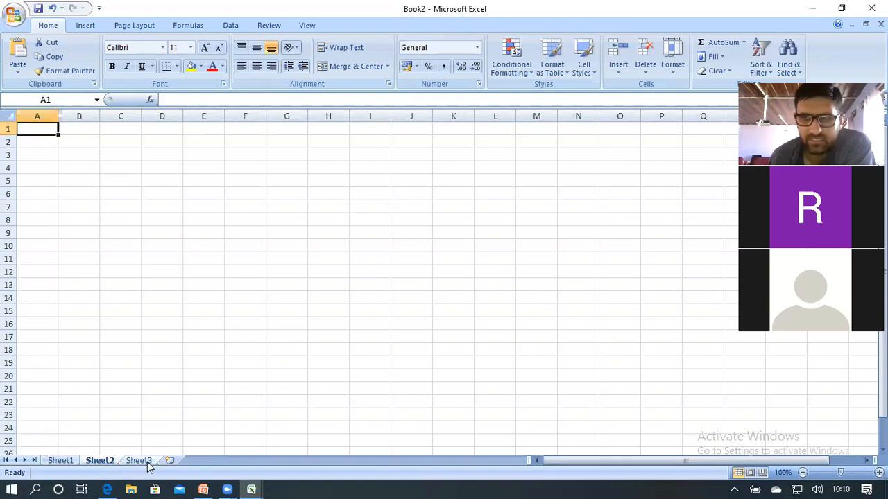
pyautogui.click(147, 463)
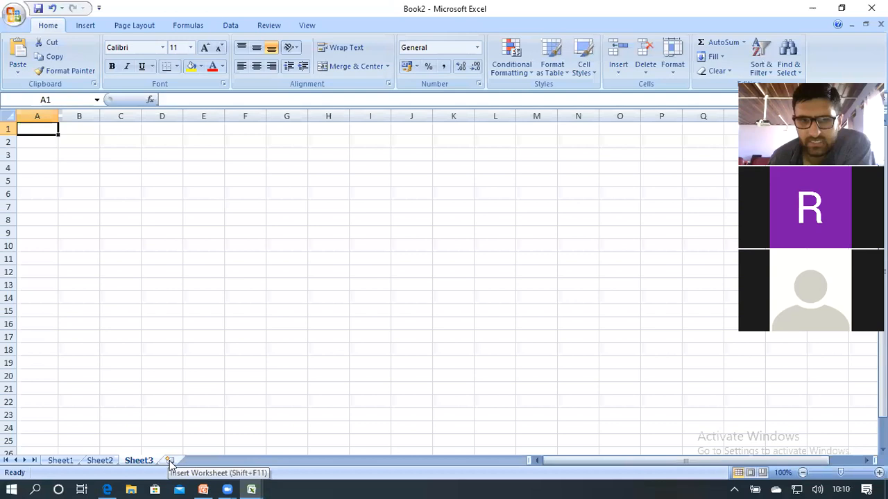
pyautogui.click(170, 461)
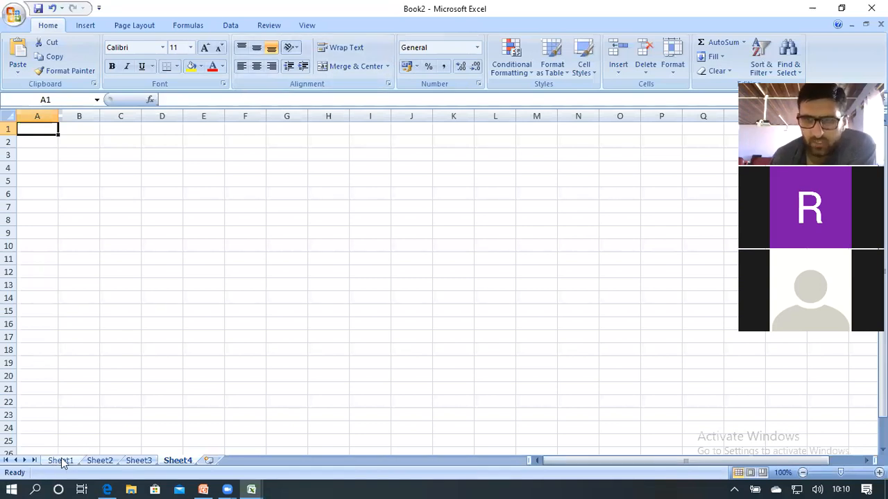
pyautogui.click(332, 208)
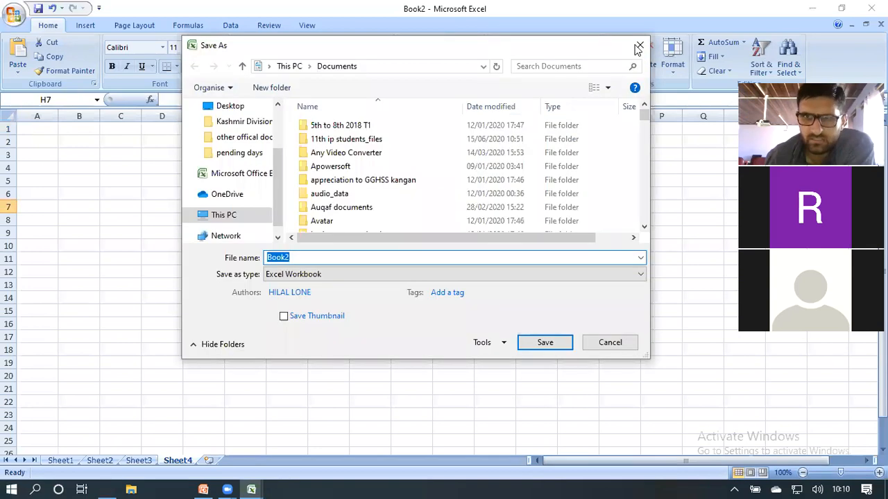
# Save the workbook in the Documents folder as an Excel Workbook named RESULT
pyautogui.press('Escape')
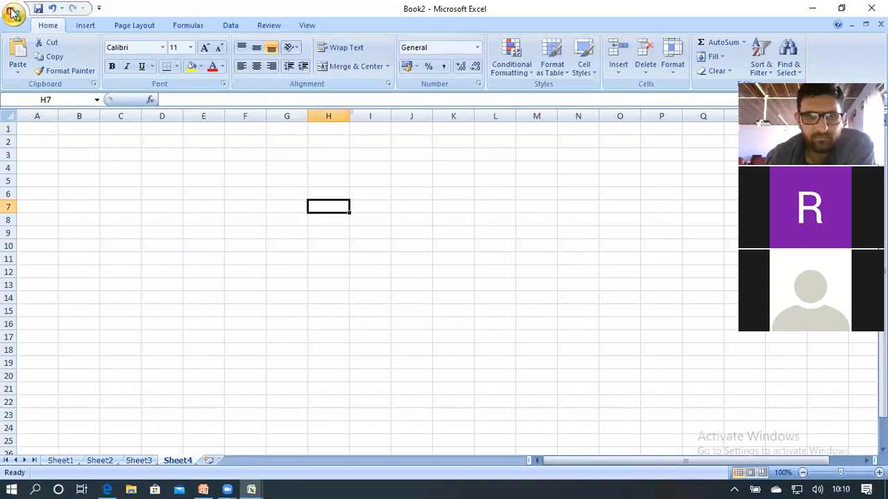
pyautogui.click(12, 12)
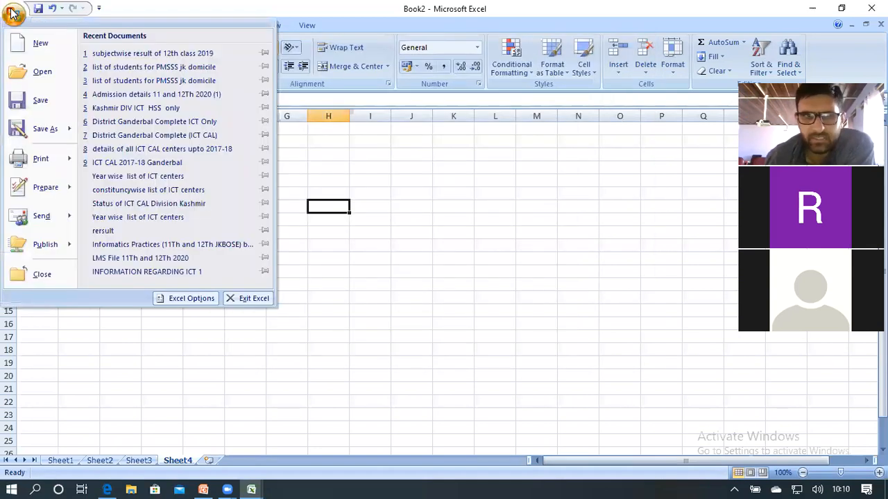
pyautogui.click(43, 107)
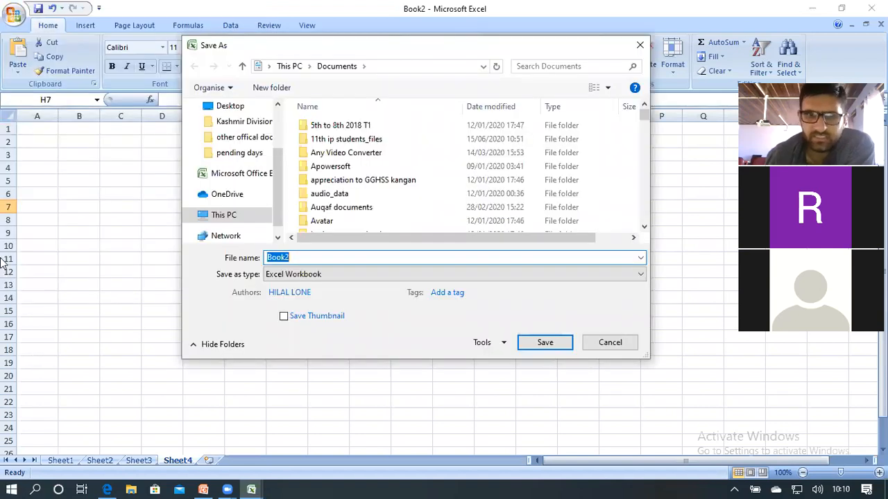
pyautogui.write('RES')
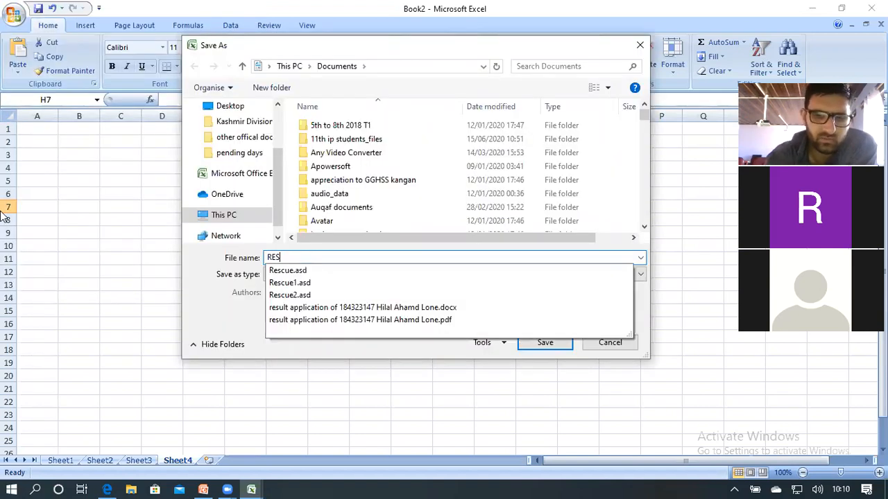
pyautogui.write('ULT')
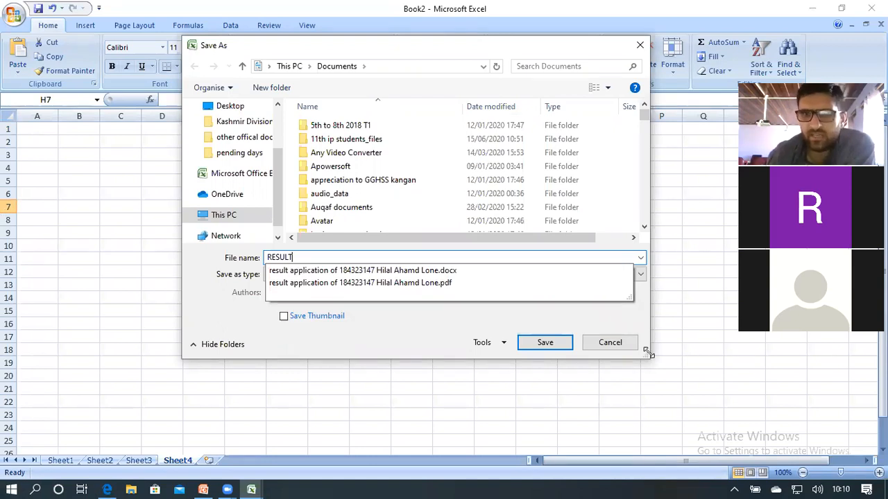
pyautogui.click(556, 343)
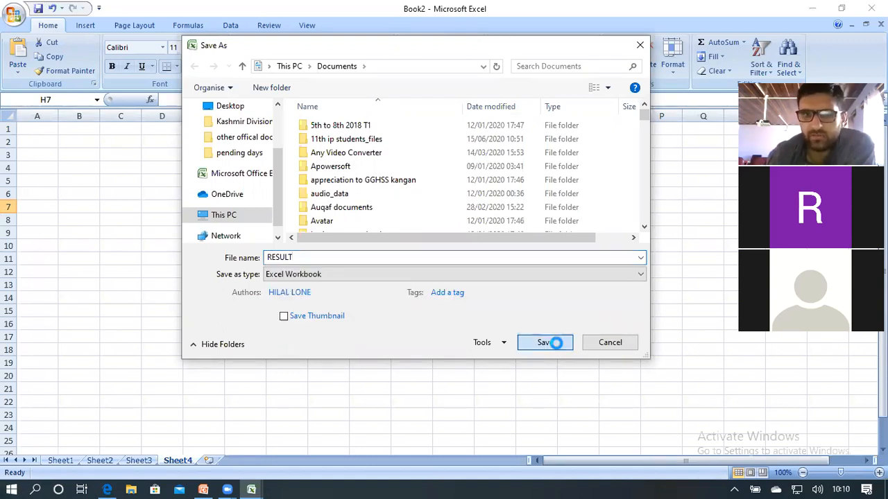
pyautogui.press('Return')
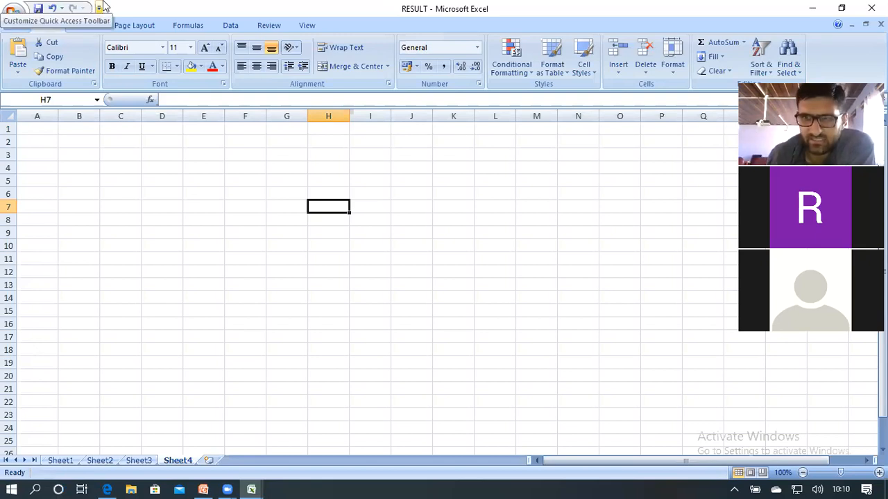
# Enter the headings ROLL, EM and UR in cells A1 to C1 of Sheet1
pyautogui.click(59, 461)
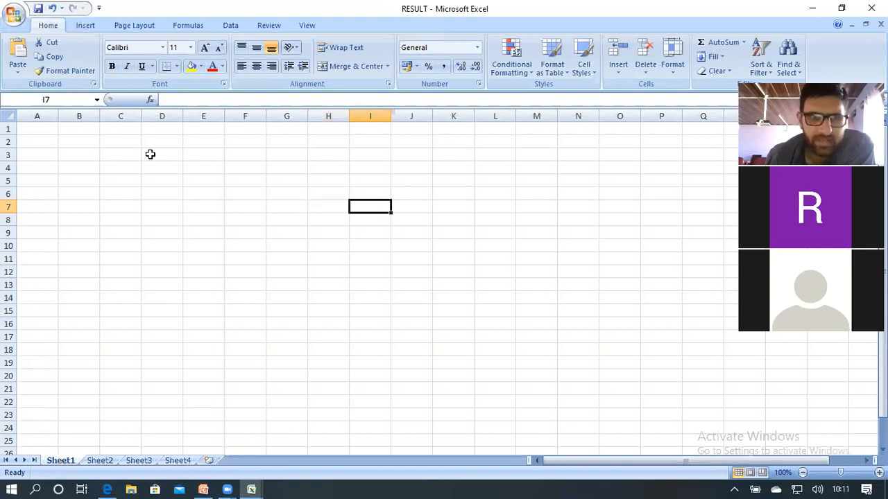
pyautogui.hotkey('ctrl', 'Home')
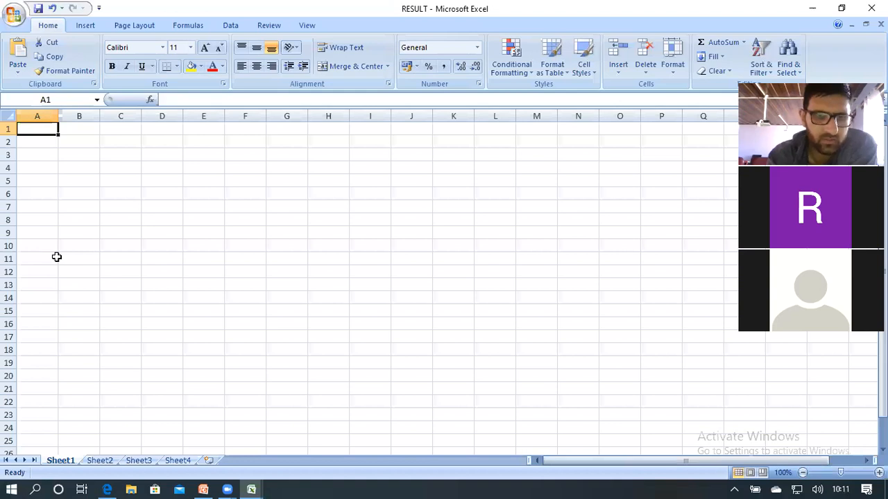
pyautogui.write('RP')
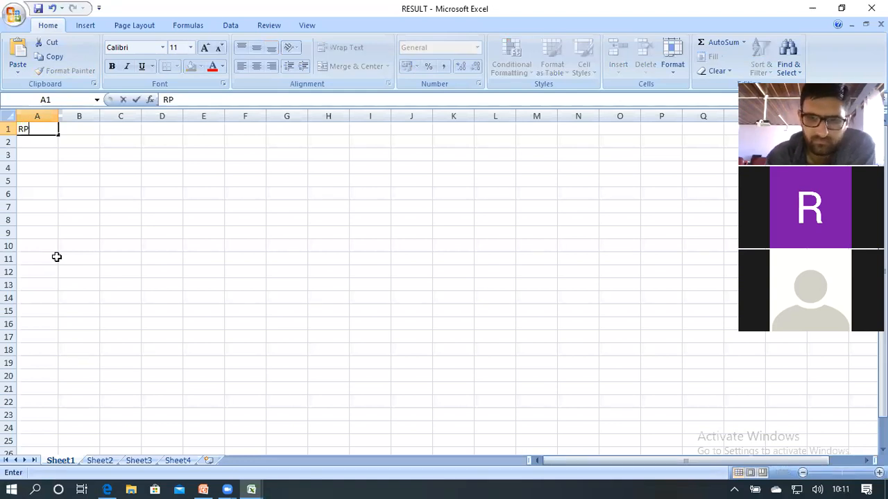
pyautogui.press('BackSpace')
pyautogui.write('O')
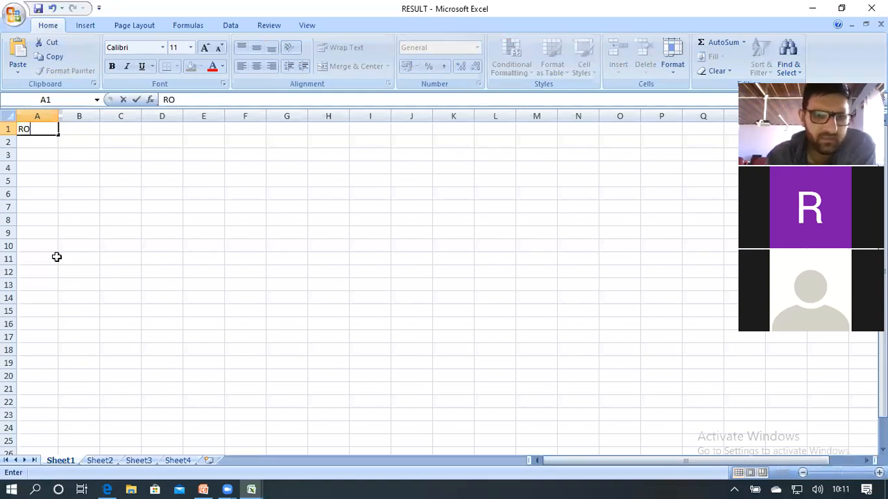
pyautogui.write('LL')
pyautogui.press('Tab')
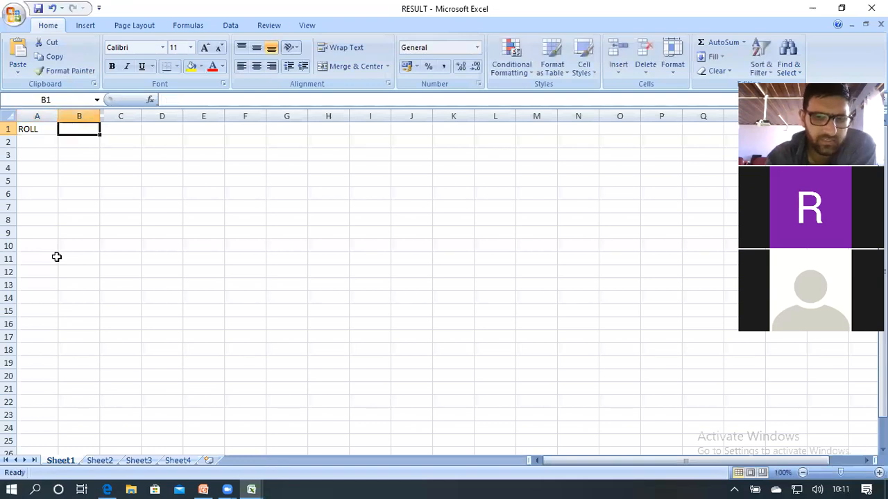
pyautogui.write('EM')
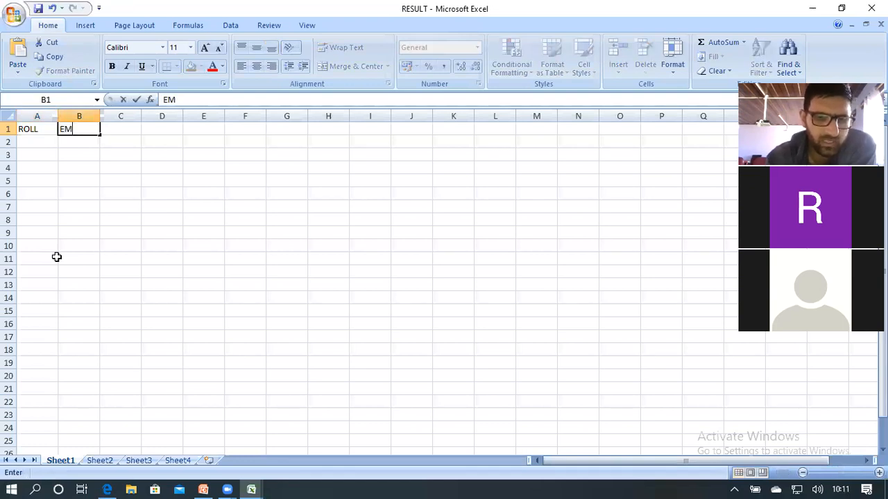
pyautogui.press('Tab')
pyautogui.write('UR')
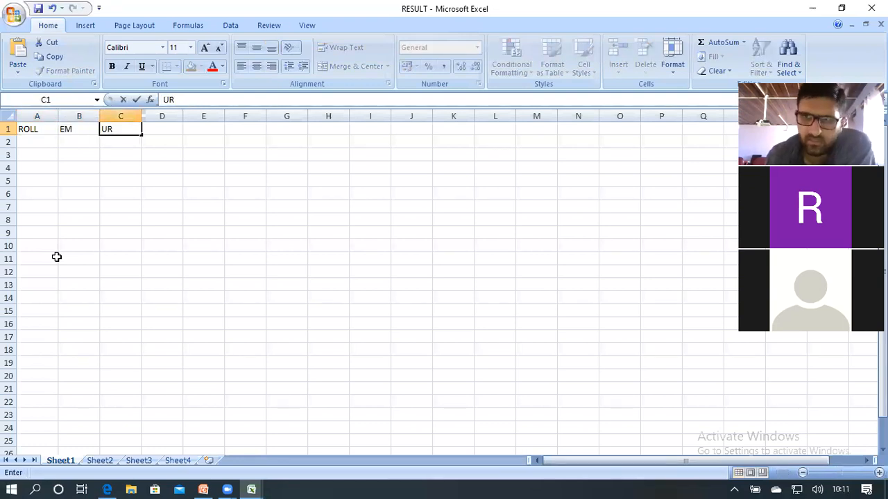
pyautogui.click(203, 311)
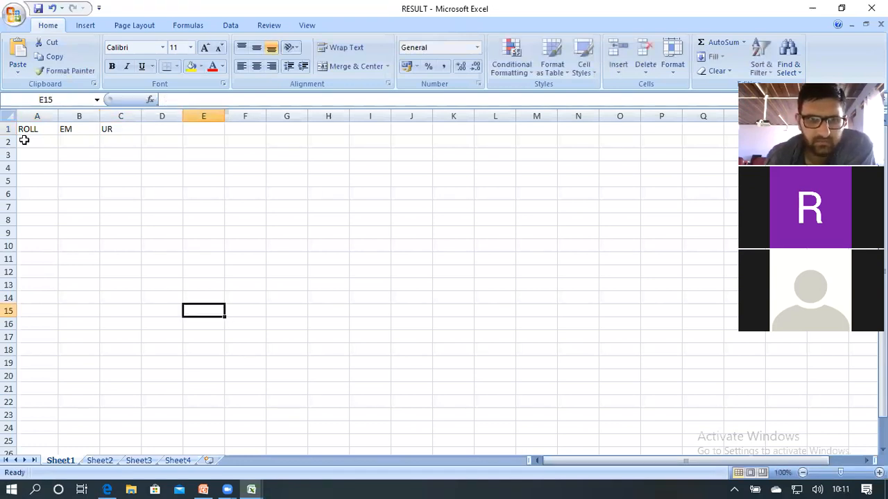
# Rename Sheet1 to 9TH and select cell A2 below the ROLL heading
pyautogui.rightClick(60, 463)
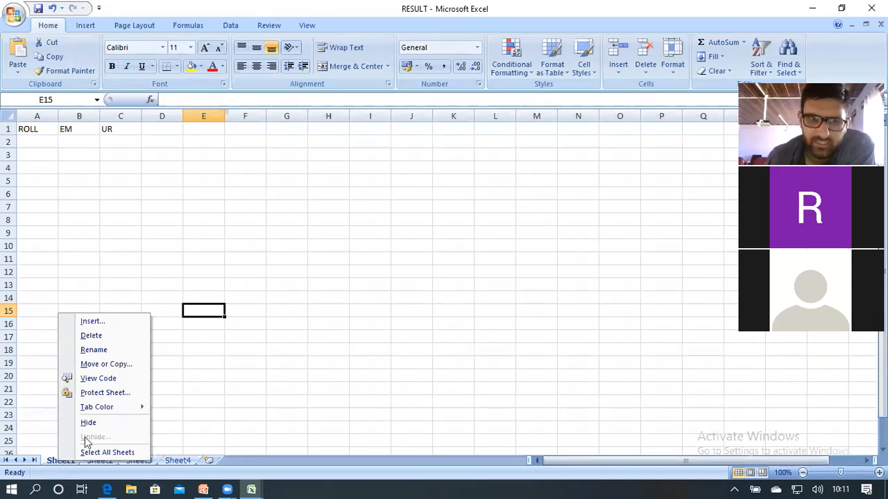
pyautogui.click(98, 350)
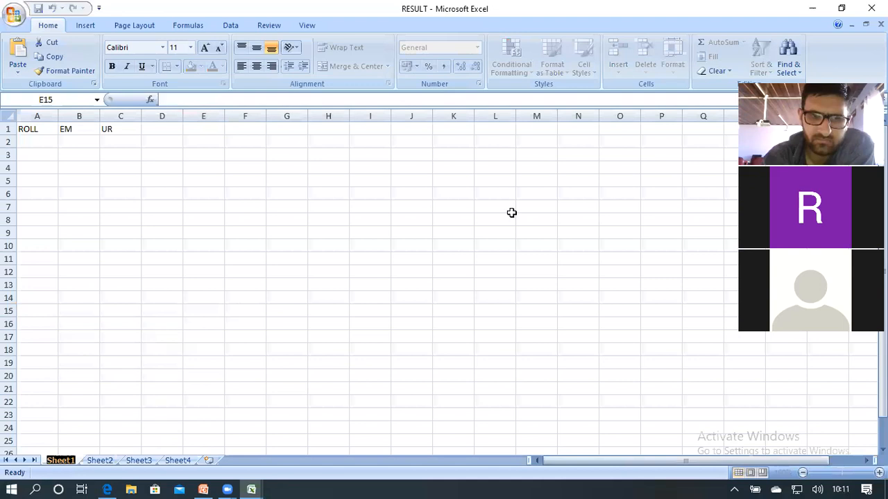
pyautogui.write('9TH')
pyautogui.press('Return')
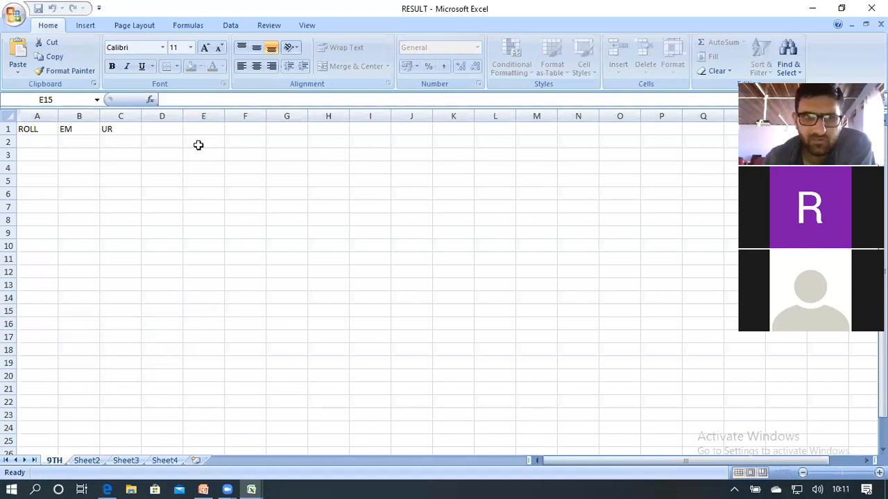
pyautogui.click(76, 181)
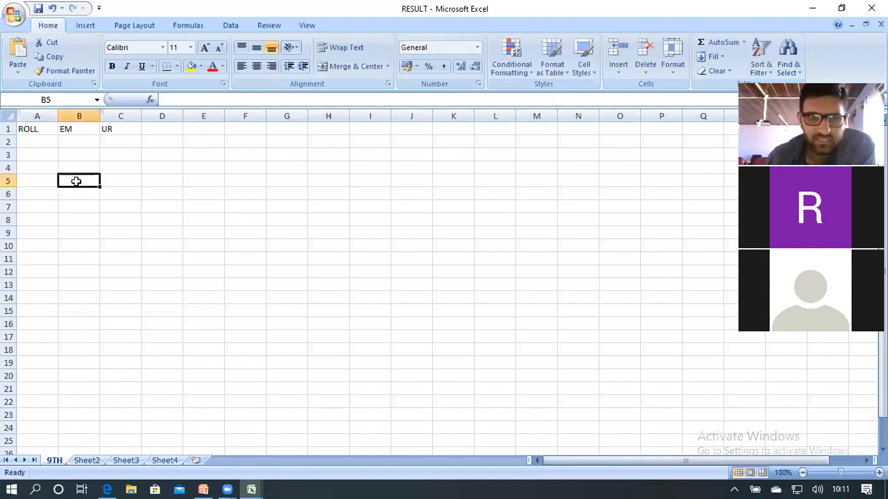
pyautogui.click(33, 142)
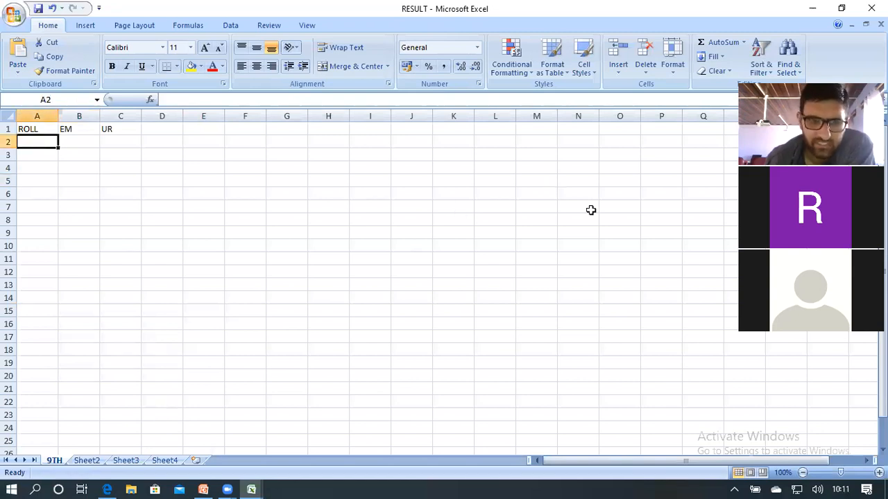
# Rename Sheet2 to 10TH and select cell E22 on it
pyautogui.rightClick(87, 461)
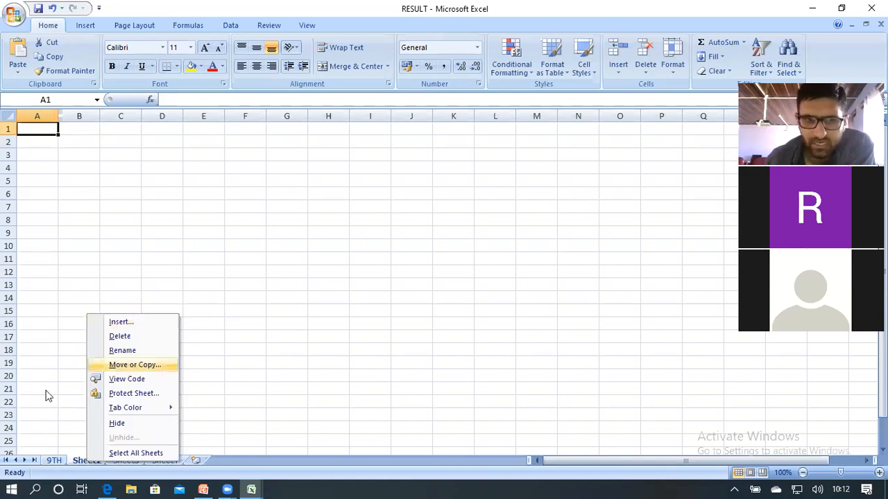
pyautogui.click(81, 468)
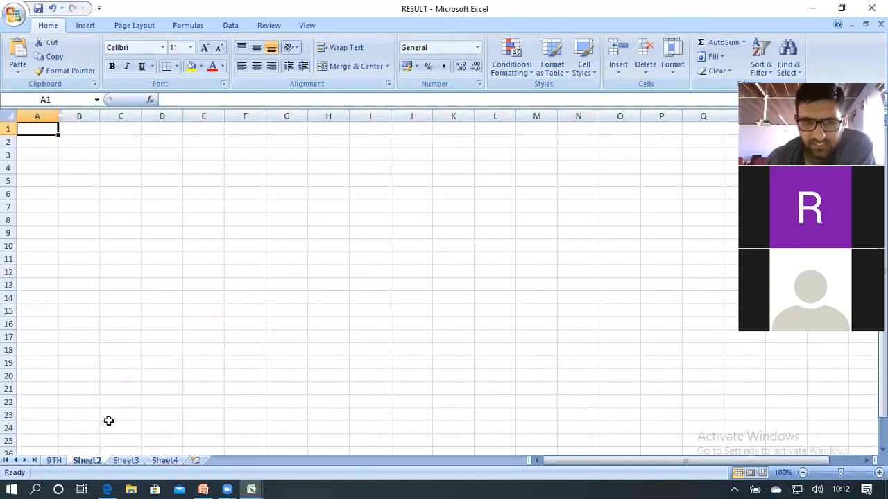
pyautogui.rightClick(89, 460)
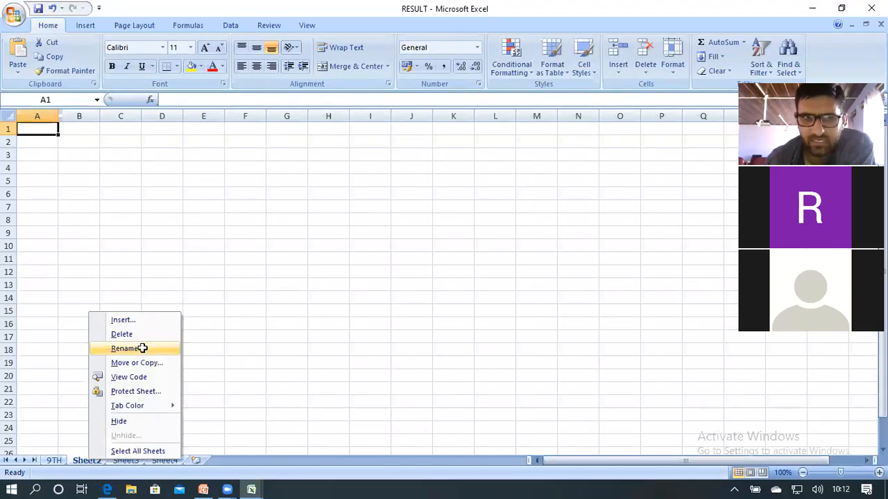
pyautogui.click(142, 348)
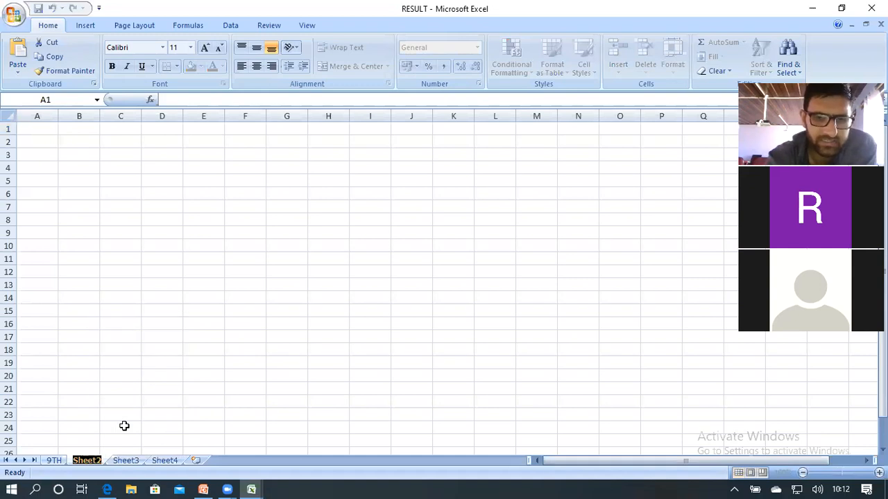
pyautogui.write('10T')
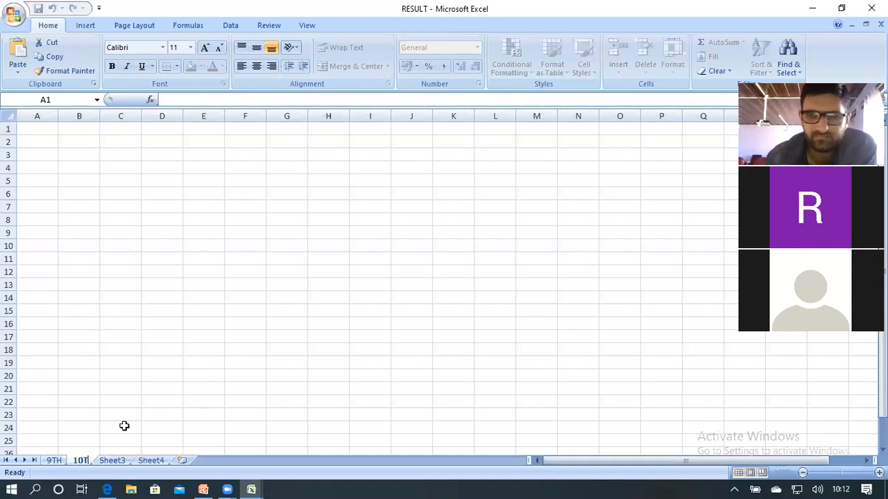
pyautogui.write('H')
pyautogui.click(185, 406)
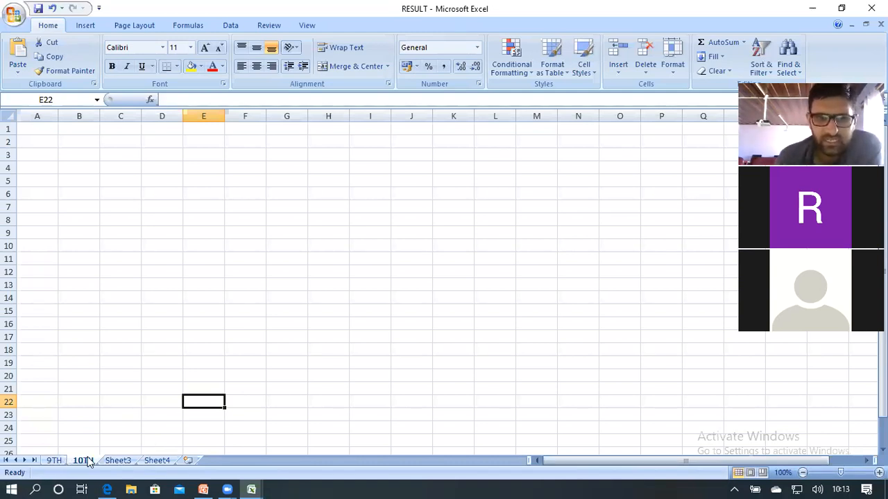
# Insert a new worksheet after Sheet4 in the RESULT workbook
pyautogui.click(114, 460)
pyautogui.click(177, 462)
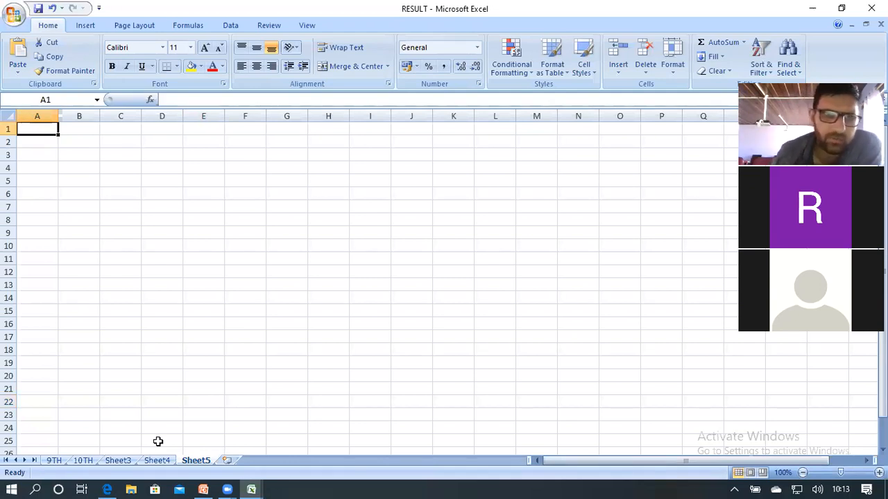
# Open the workbook "subjectwise result of 12th class 2019" and inspect the percentage formula for English in cell E6
pyautogui.click(12, 14)
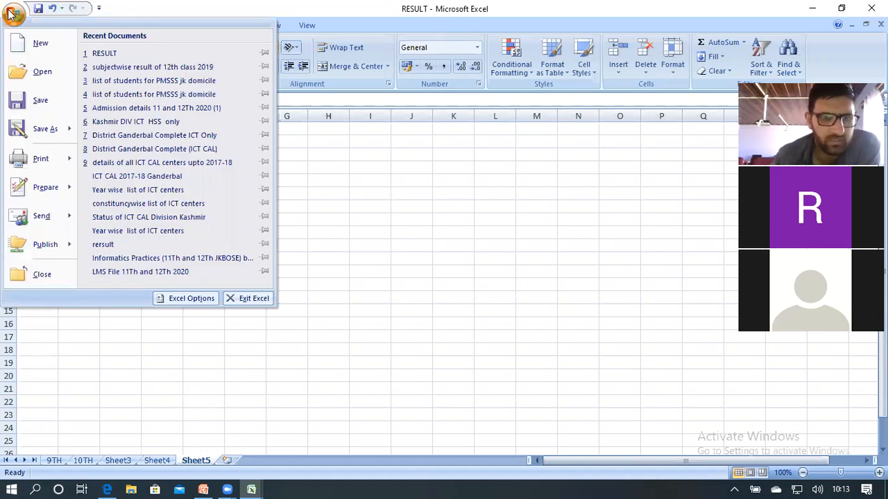
pyautogui.moveTo(45, 129)
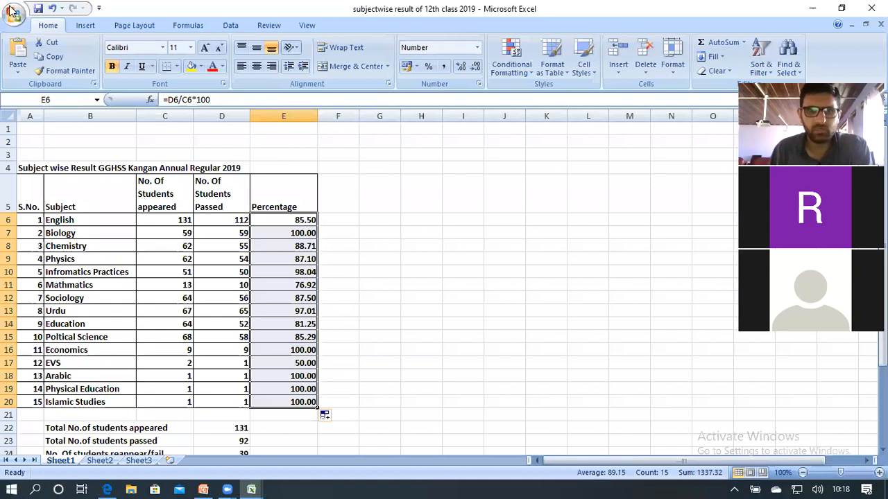
pyautogui.click(463, 246)
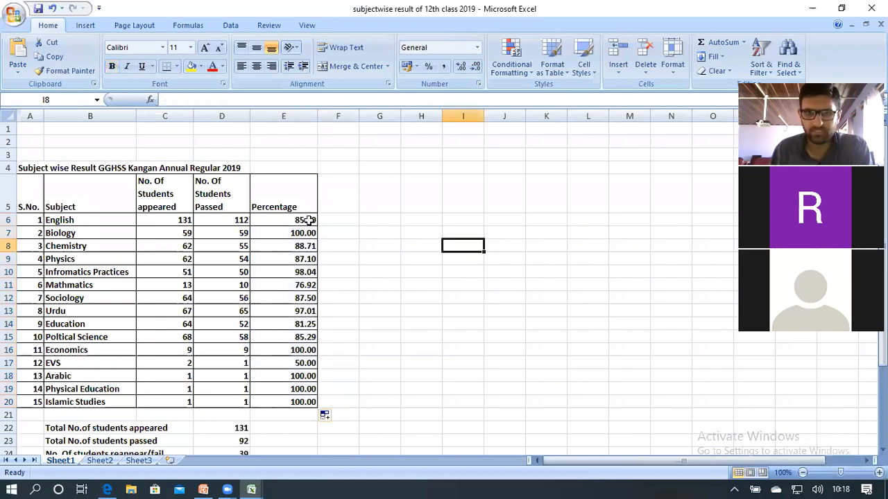
pyautogui.click(297, 220)
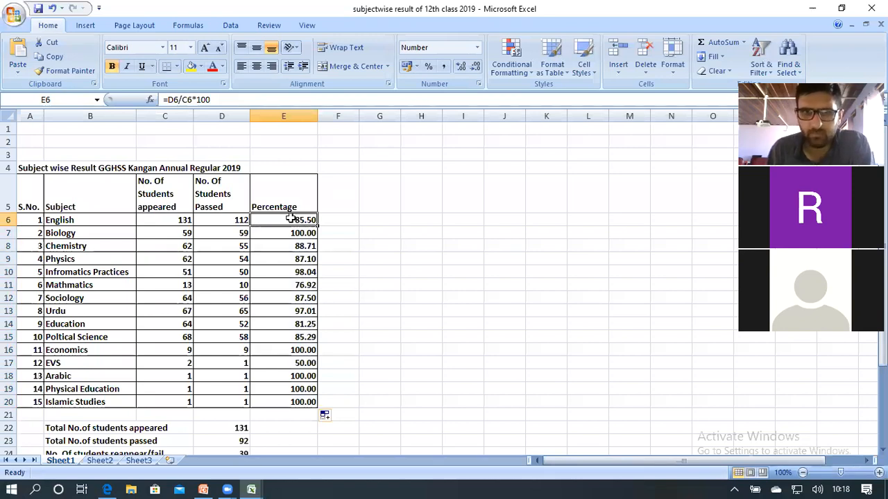
pyautogui.click(164, 99)
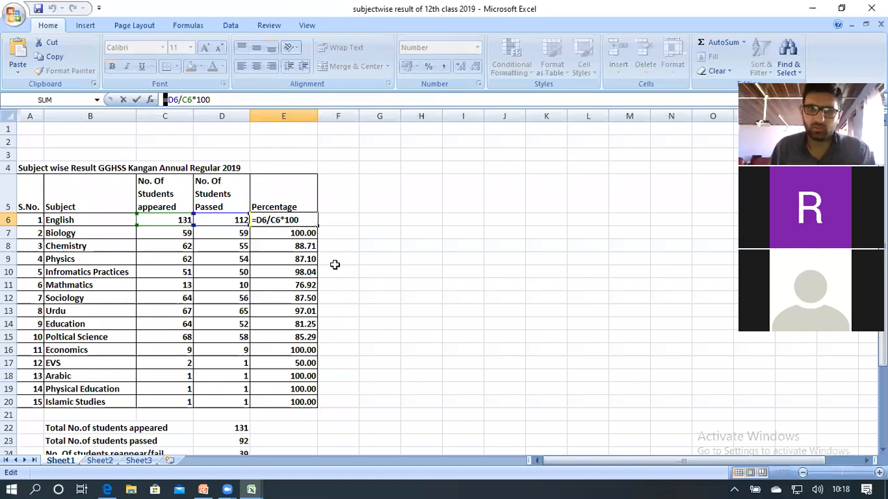
pyautogui.press('Tab')
# Fill the percentage formula from cell E6 down through E20, the Islamic Studies row
pyautogui.click(284, 220)
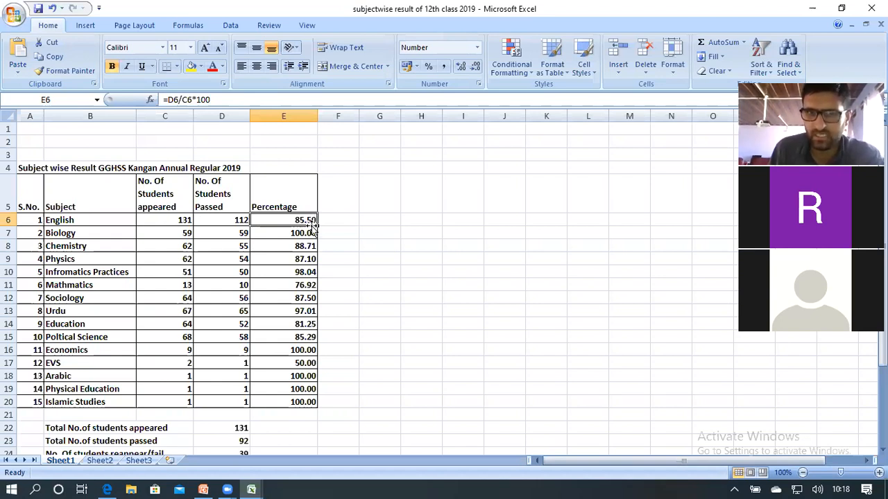
pyautogui.moveTo(317, 226); pyautogui.dragTo(310, 413)
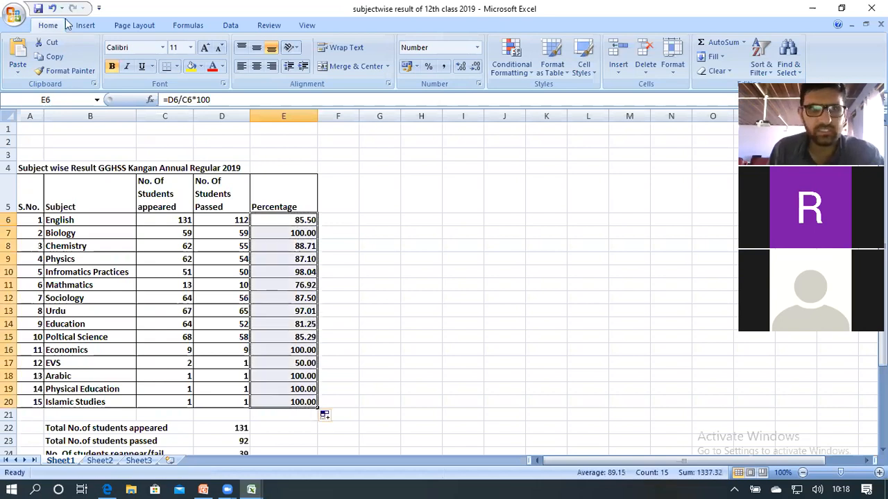
# Search This PC for files named RESULT while choosing a workbook to open
pyautogui.click(17, 15)
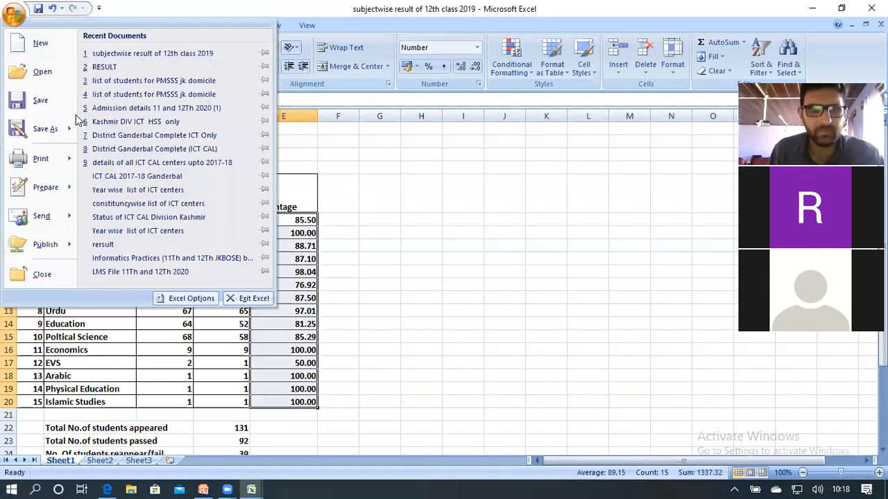
pyautogui.click(50, 82)
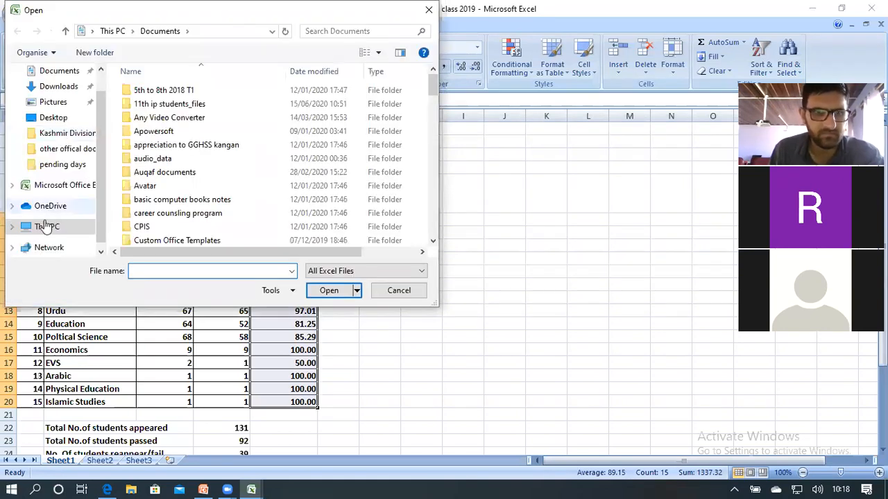
pyautogui.click(45, 227)
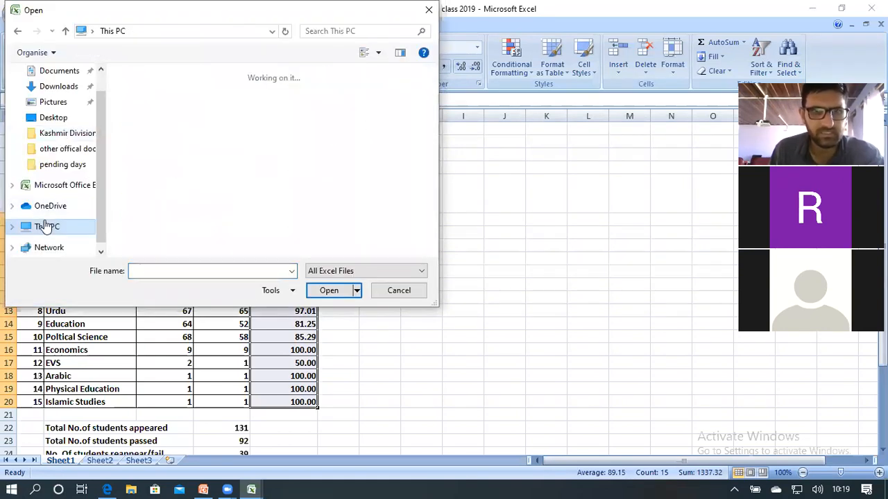
pyautogui.click(350, 31)
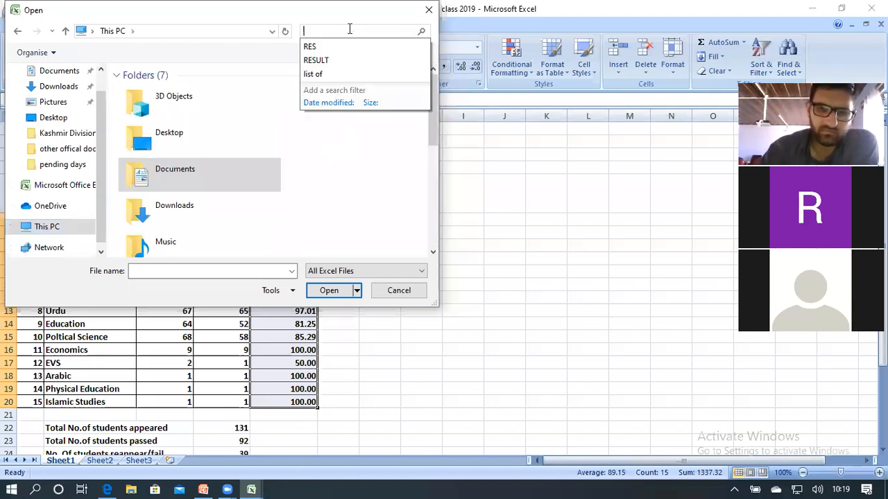
pyautogui.write('RE')
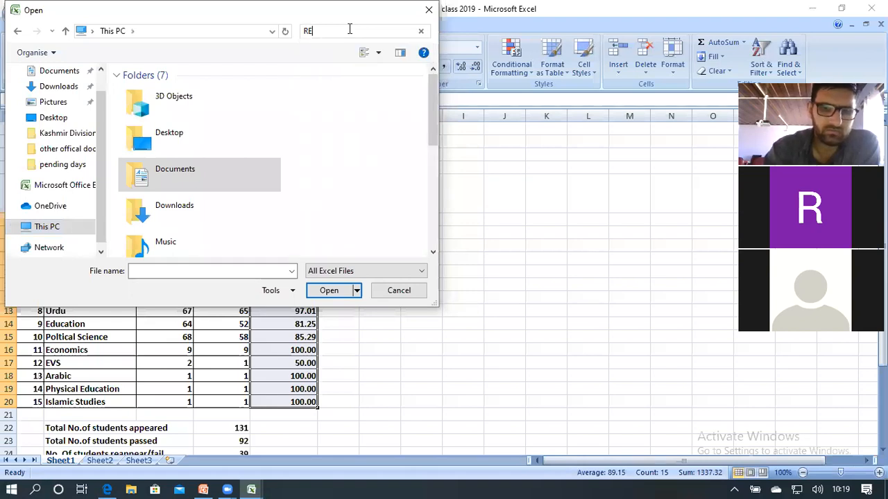
pyautogui.write('SULT')
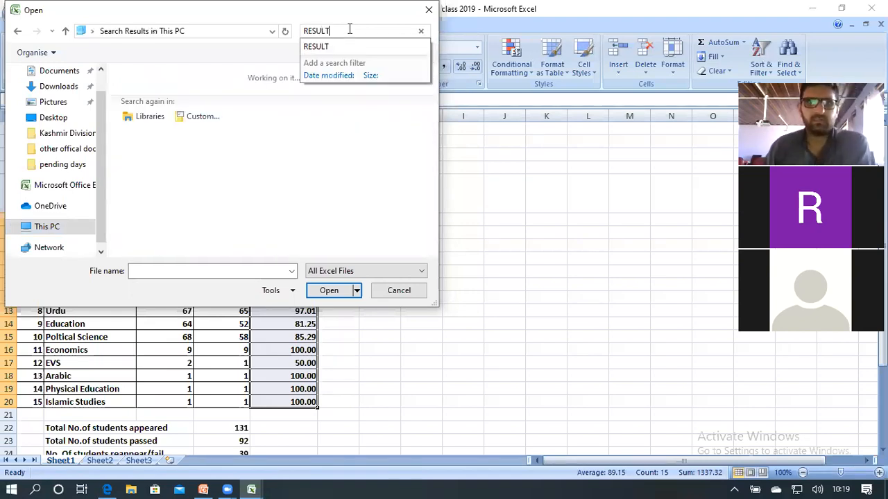
pyautogui.click(46, 229)
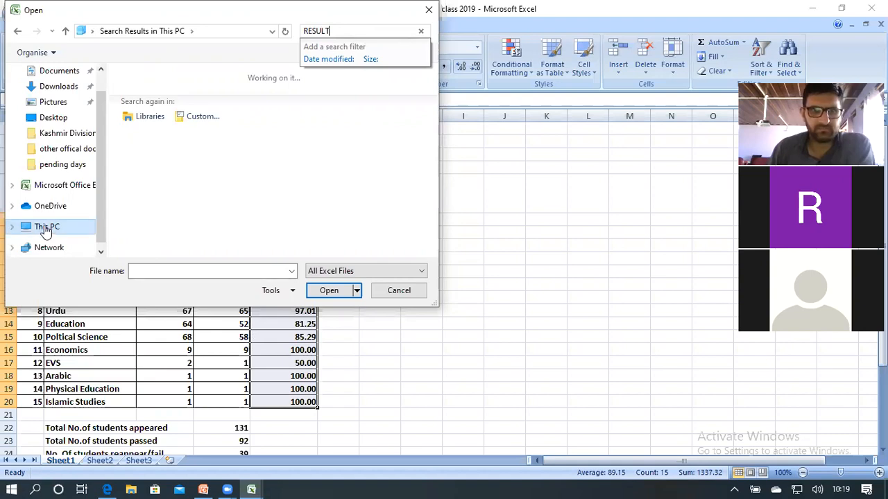
pyautogui.click(352, 33)
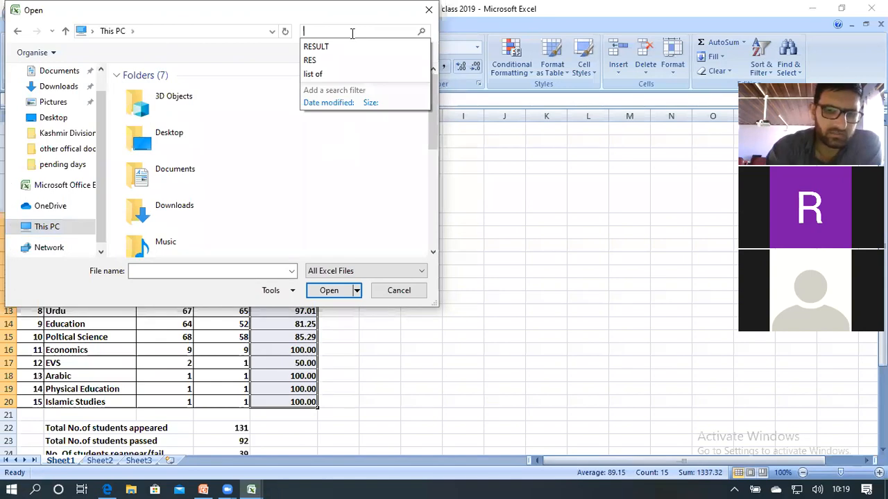
pyautogui.write('RESULT')
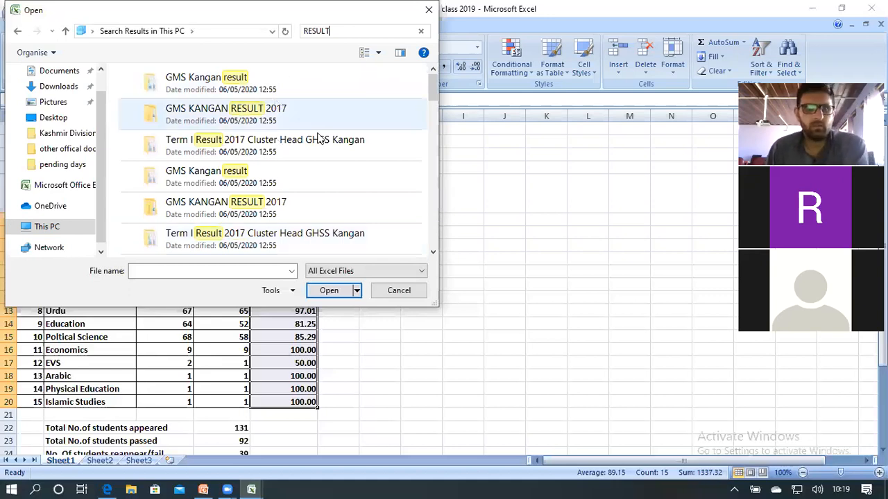
# Open the 8TH workbook from the GMS Kangan result folder
pyautogui.doubleClick(214, 82)
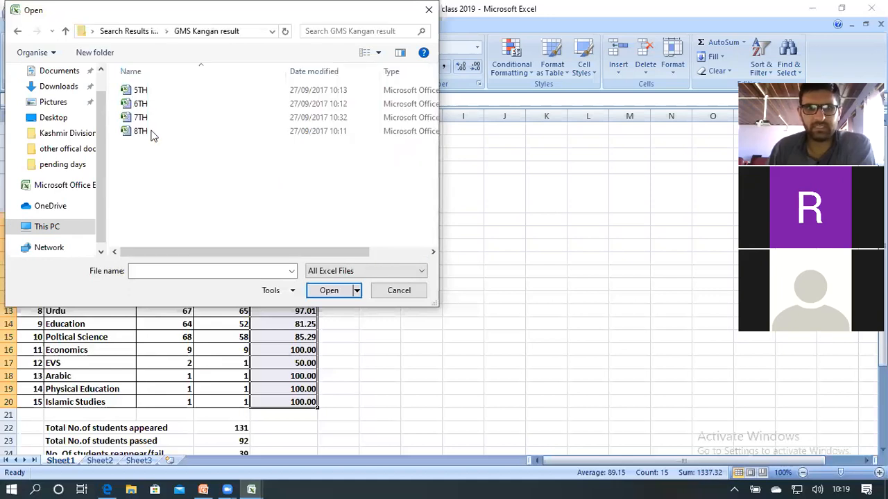
pyautogui.click(143, 132)
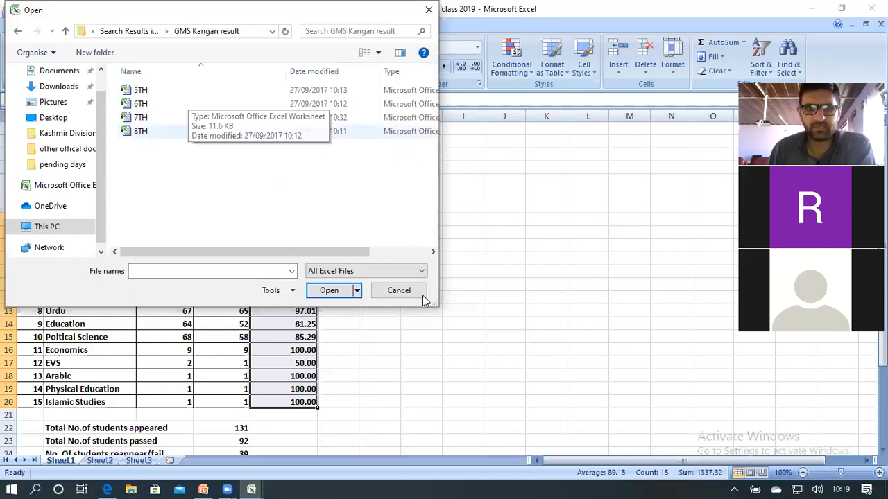
pyautogui.click(331, 290)
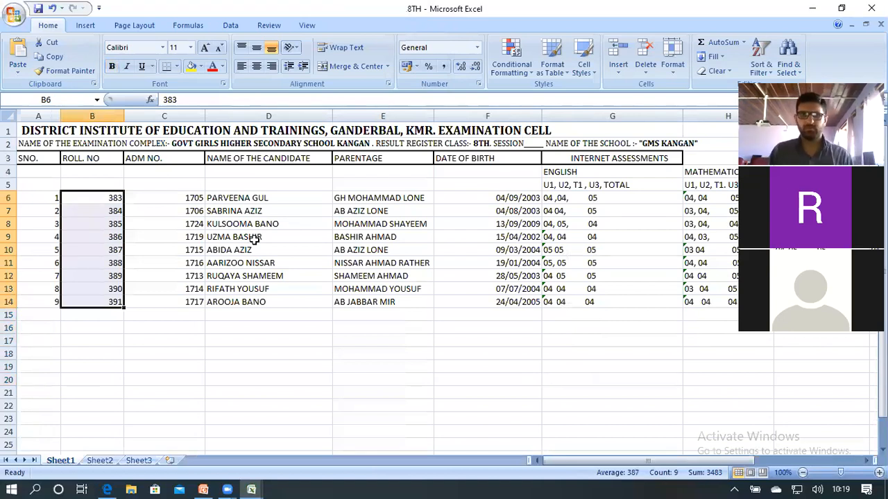
# Examine the serial number, roll number, admission number and candidate name columns of the 8TH result register
pyautogui.click(444, 256)
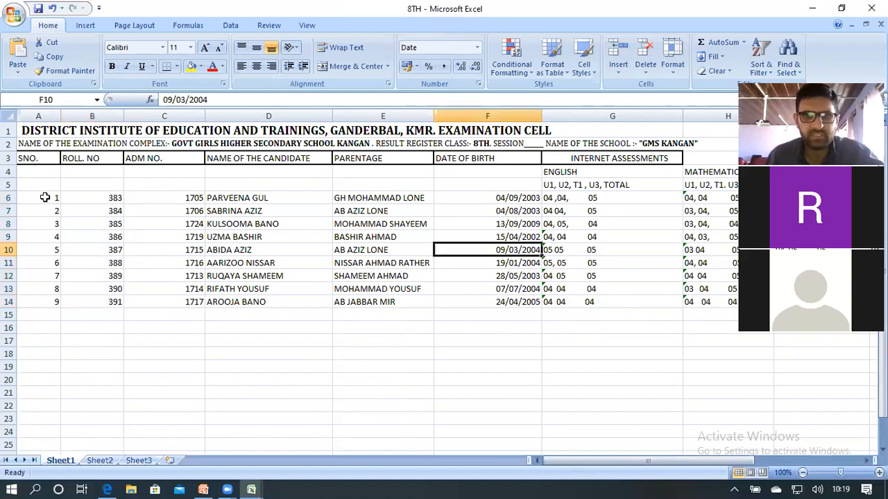
pyautogui.click(45, 197)
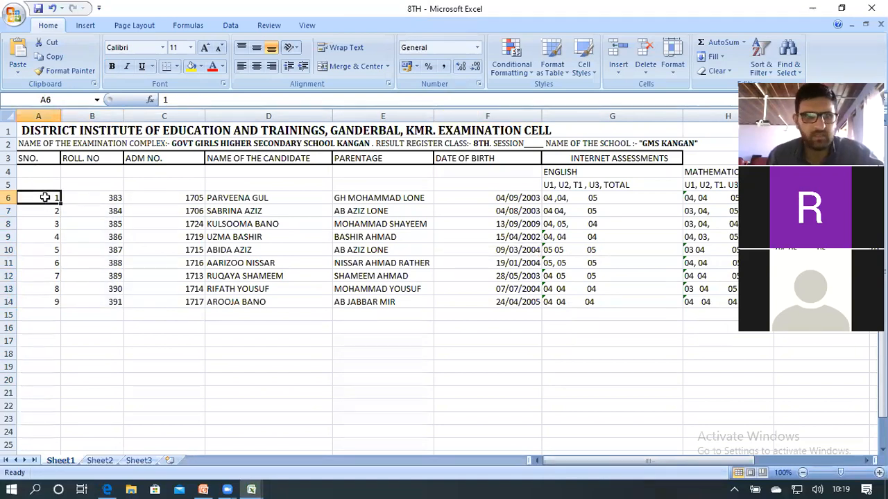
pyautogui.click(104, 201)
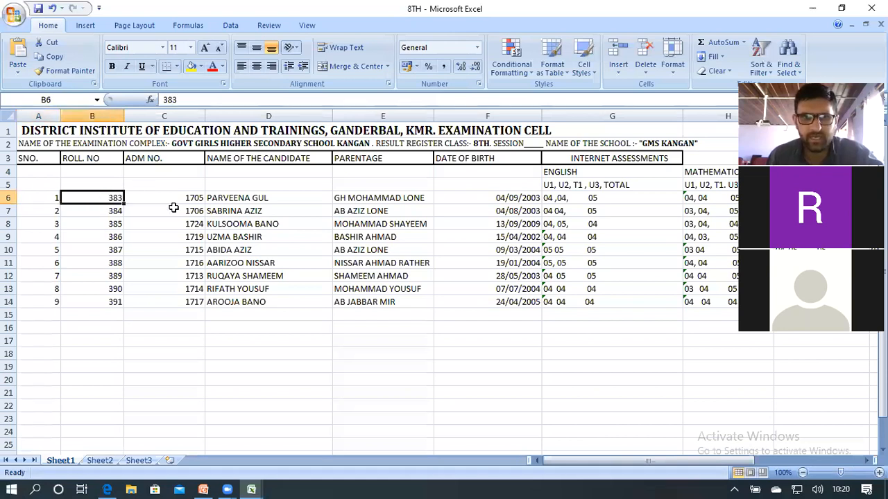
pyautogui.click(174, 196)
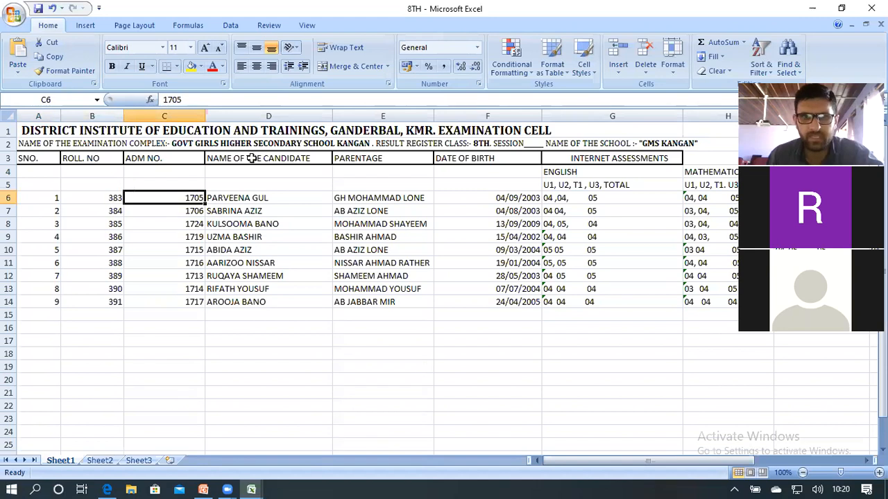
pyautogui.click(253, 159)
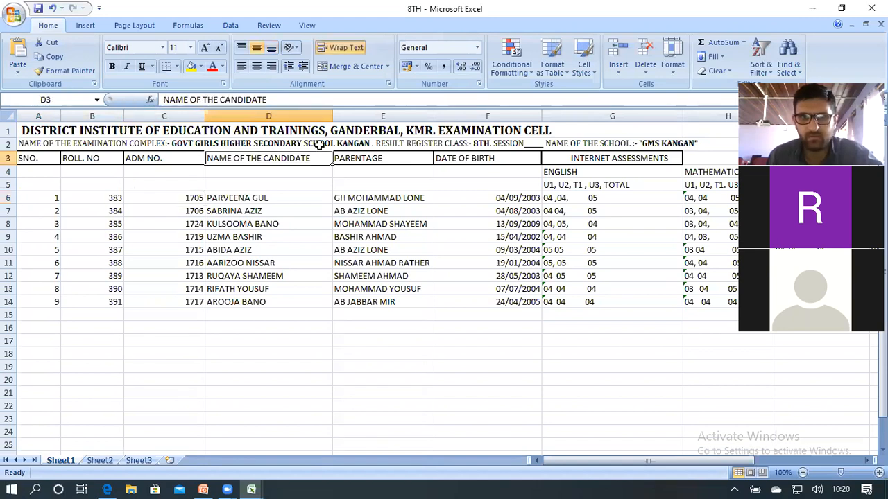
pyautogui.press('Down')
pyautogui.press('Down')
pyautogui.press('Down')
# Examine the parentage, date of birth and INTERNET ASSESSMENTS columns of the 8TH result register
pyautogui.click(398, 185)
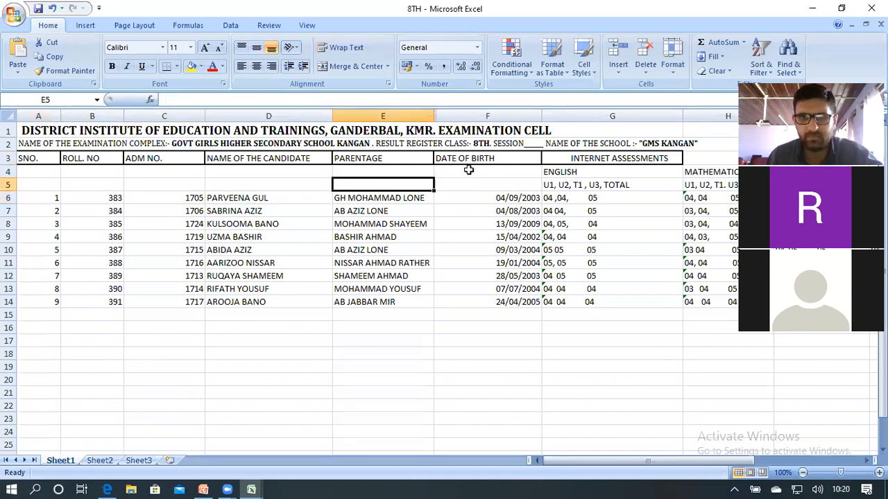
pyautogui.click(487, 159)
pyautogui.press('Down')
pyautogui.press('Down')
pyautogui.press('Down')
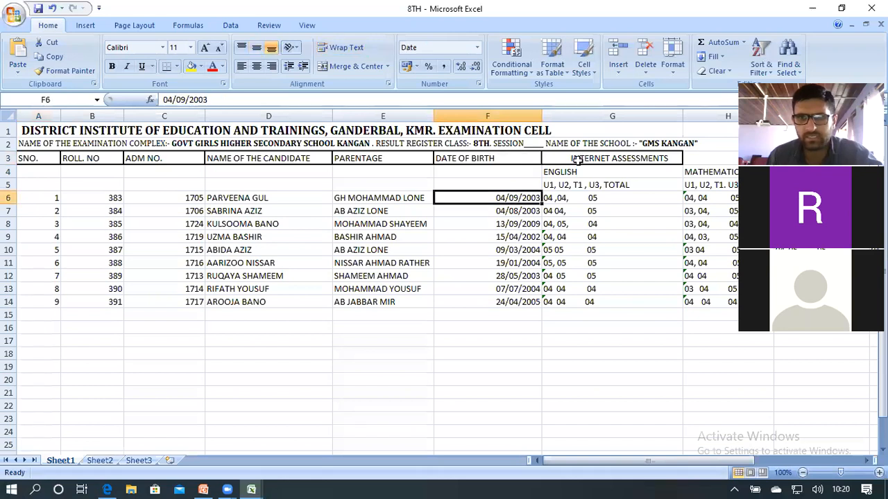
pyautogui.click(581, 159)
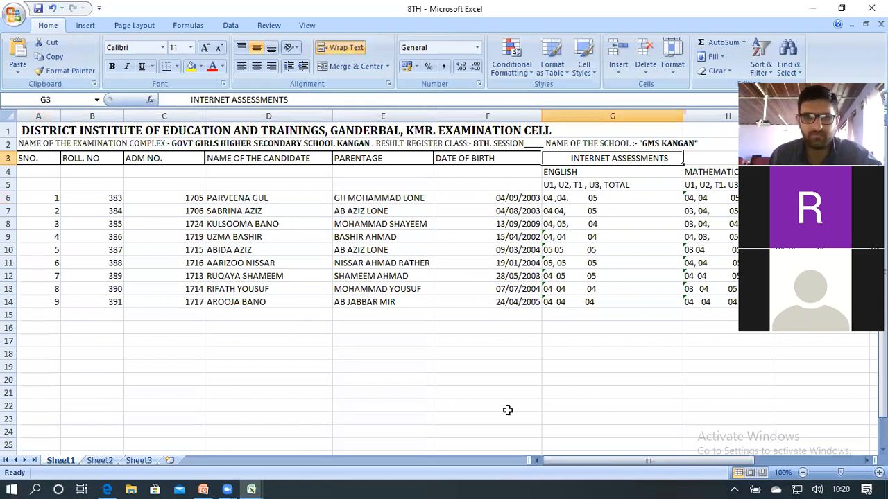
pyautogui.click(397, 203)
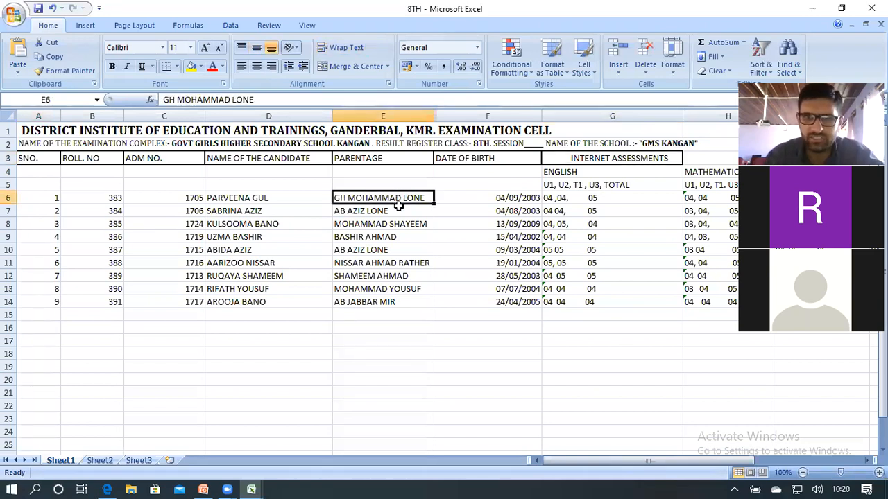
# Examine the subject assessment columns from ENGLISH across to KASHMIRI in the 8TH result register
pyautogui.press('Right')
pyautogui.press('Right')
pyautogui.press('Right')
pyautogui.press('Right')
pyautogui.press('Right')
pyautogui.press('Right')
pyautogui.press('Right')
pyautogui.press('Right')
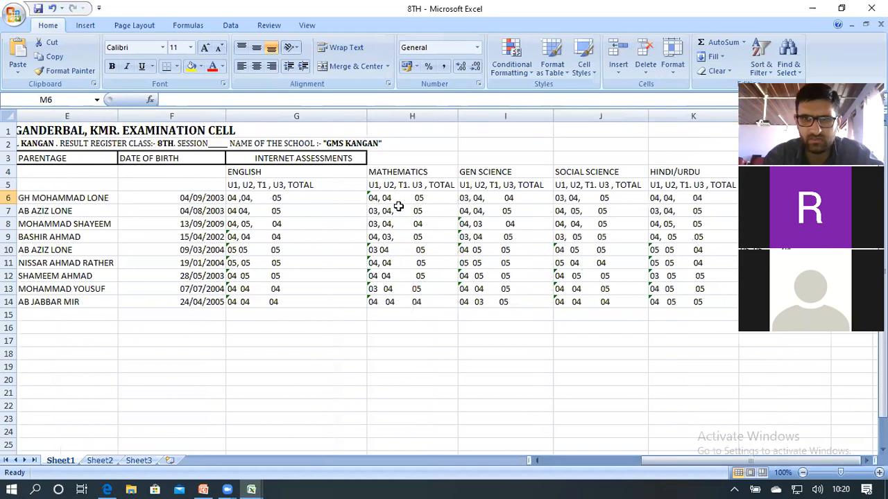
pyautogui.press('Right')
pyautogui.press('Right')
pyautogui.press('Right')
pyautogui.press('Right')
pyautogui.press('Right')
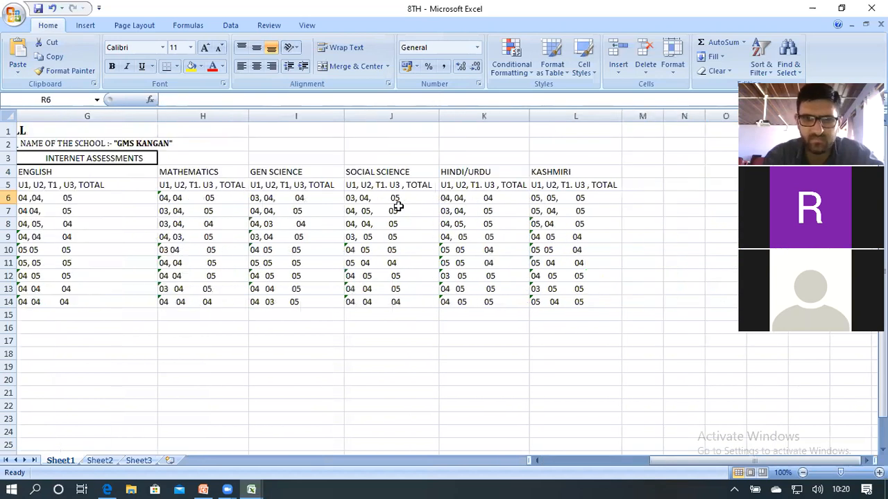
# Return to the PARENTAGE column and examine the ENGLISH heading under INTERNET ASSESSMENTS in G4
pyautogui.press('Left')
pyautogui.press('Left')
pyautogui.press('Left')
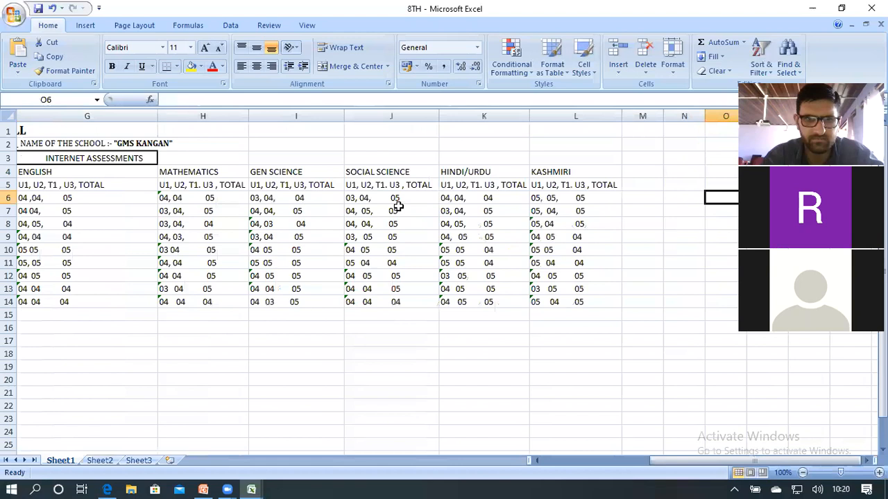
pyautogui.click(398, 206)
pyautogui.press('Left')
pyautogui.press('Left')
pyautogui.press('Left')
pyautogui.press('Left')
pyautogui.press('Left')
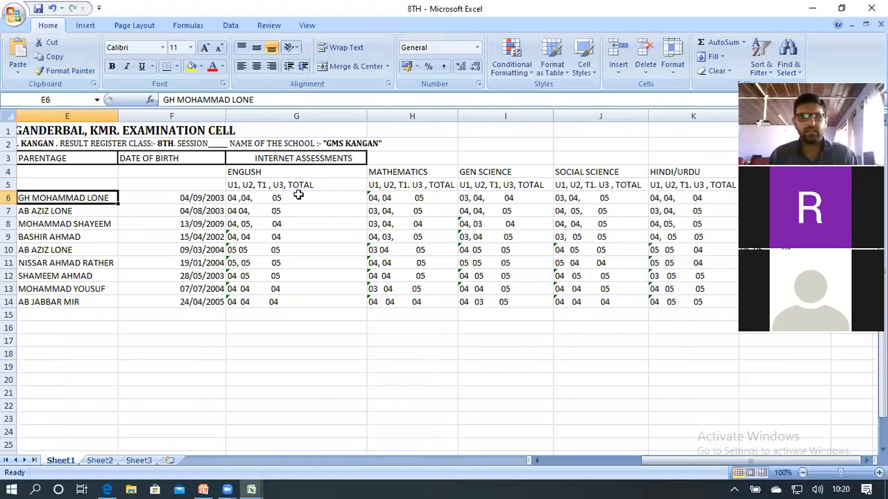
pyautogui.click(297, 171)
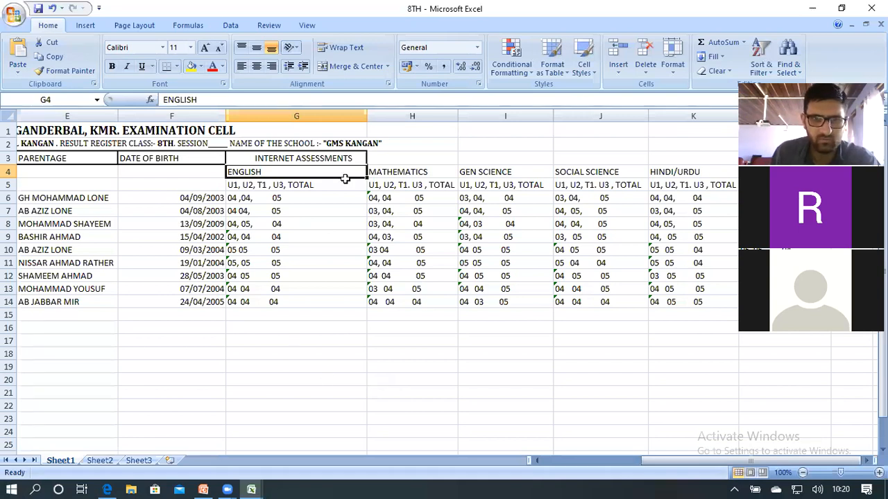
pyautogui.click(269, 172)
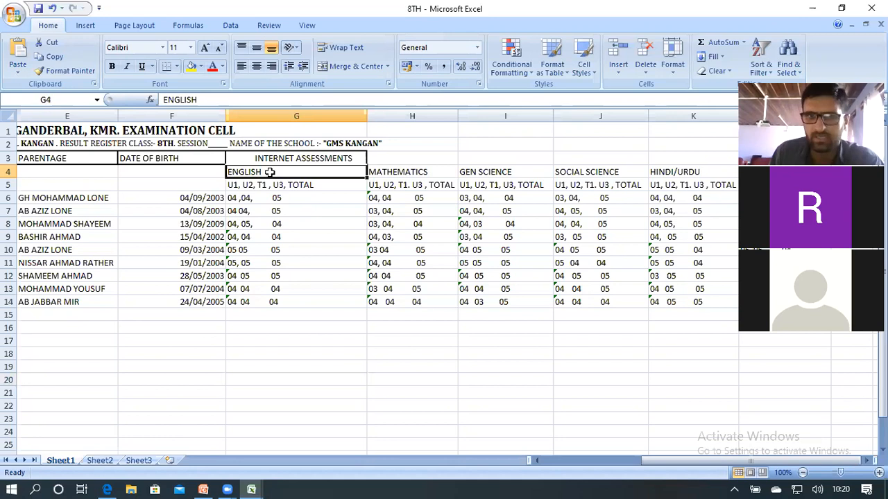
# Clear the MATHEMATICS, GEN SCIENCE, SOCIAL SCIENCE and HINDI/URDU headings from H4:K4
pyautogui.moveTo(440, 171); pyautogui.dragTo(593, 173)
pyautogui.hotkey('shift', 'Right')
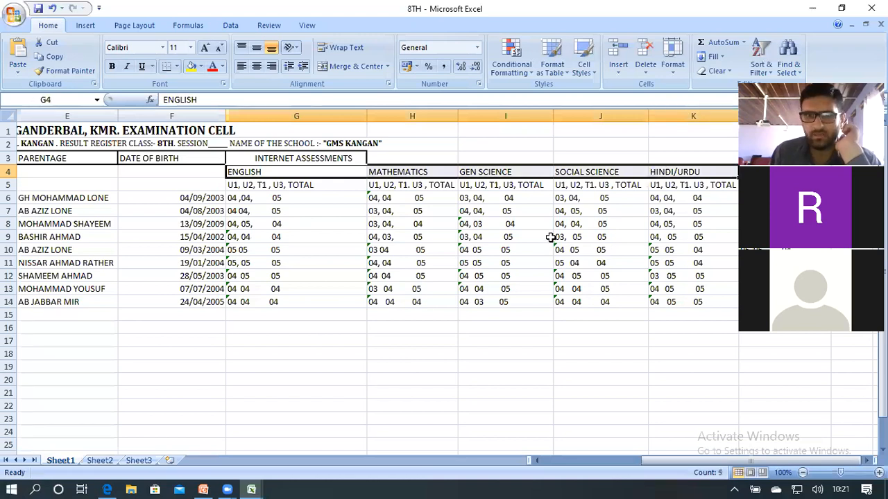
pyautogui.click(394, 211)
pyautogui.moveTo(389, 173); pyautogui.dragTo(704, 170)
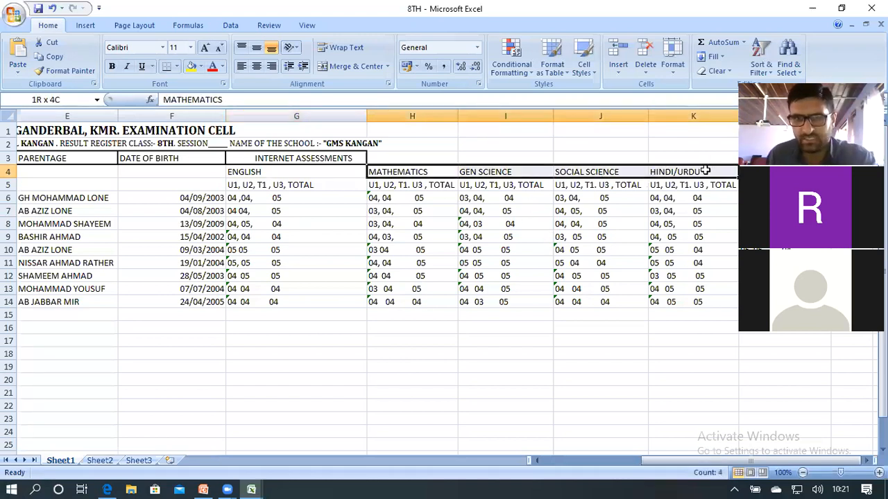
pyautogui.press('Delete')
pyautogui.click(233, 263)
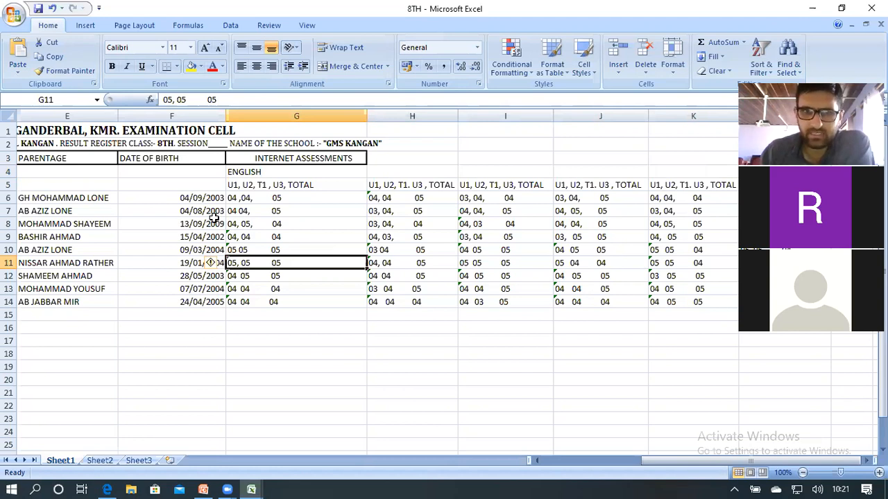
# Merge and center the ENGLISH heading across G4:K4
pyautogui.click(289, 170)
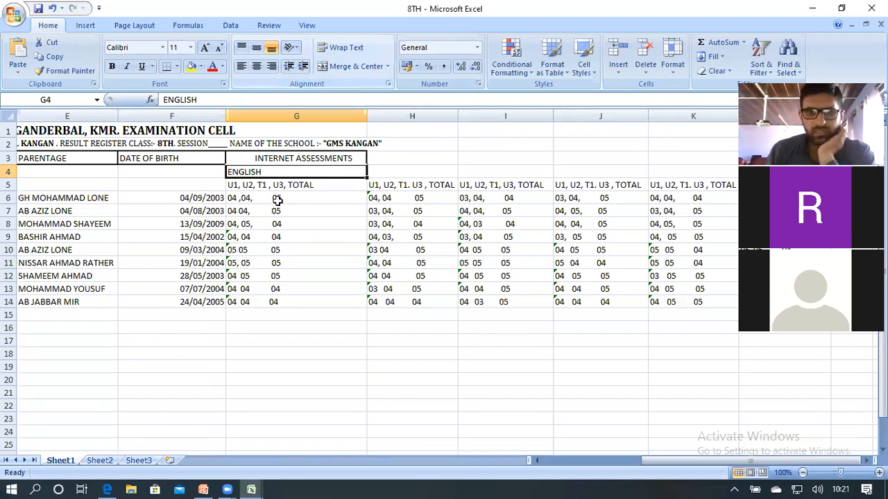
pyautogui.moveTo(322, 170); pyautogui.dragTo(826, 485)
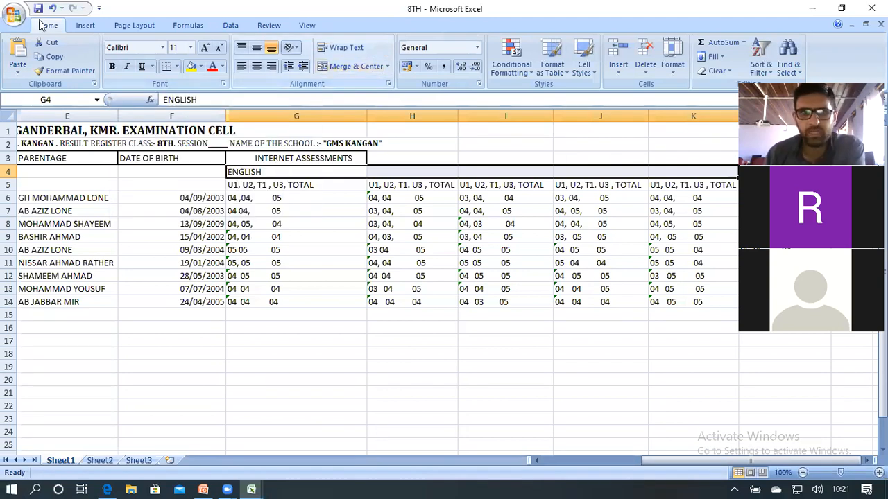
pyautogui.click(341, 64)
pyautogui.click(606, 234)
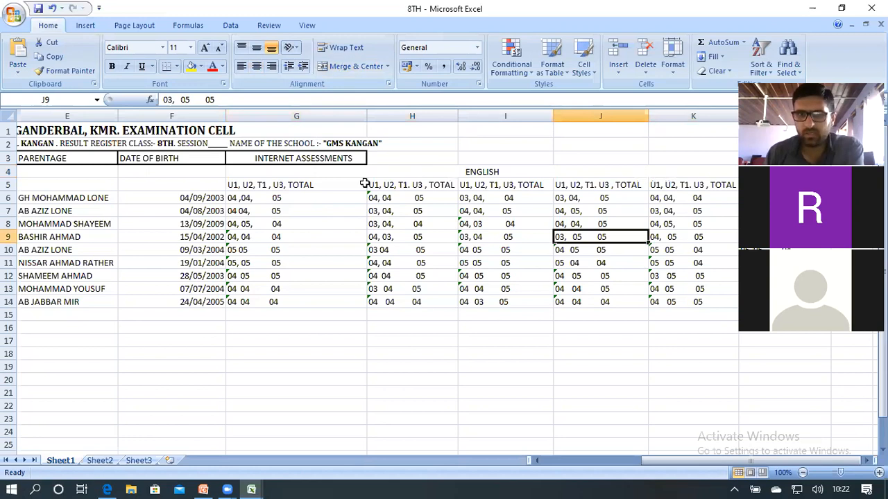
# Clear the combined unit-test headings and marks beneath the merged ENGLISH heading, in G5:K14
pyautogui.click(425, 168)
pyautogui.moveTo(416, 198); pyautogui.dragTo(706, 244)
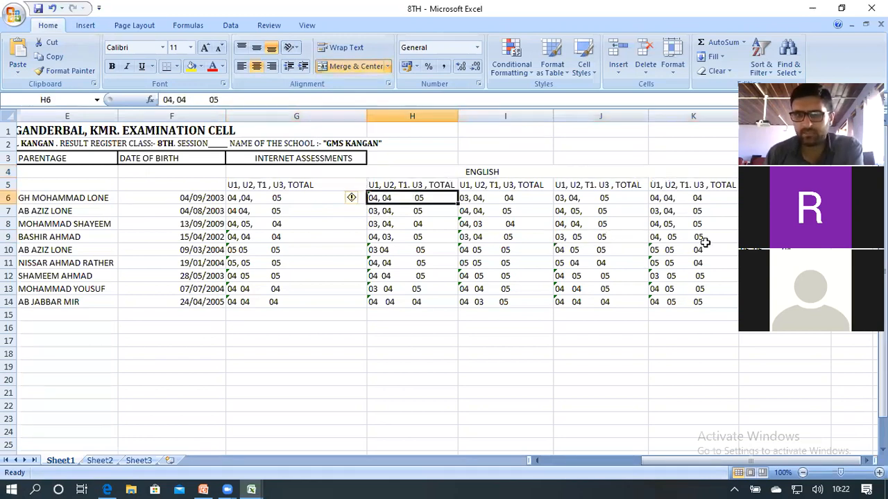
pyautogui.moveTo(430, 186); pyautogui.dragTo(699, 303)
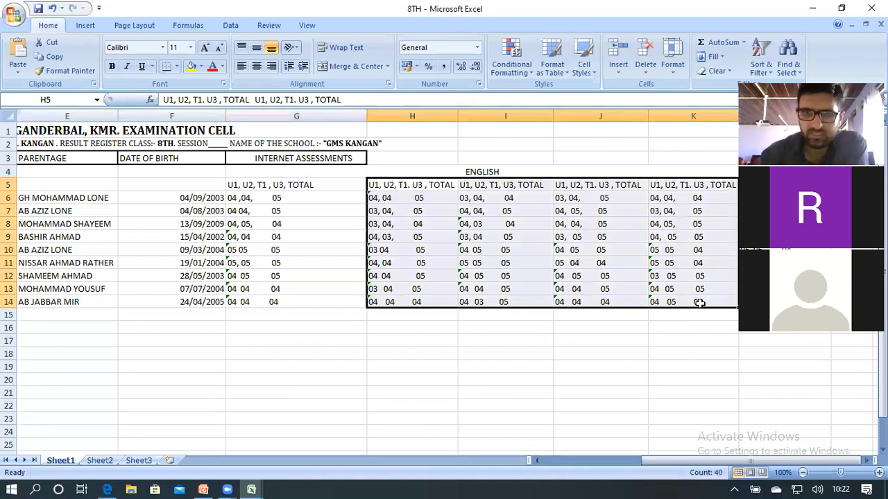
pyautogui.press('Delete')
pyautogui.click(564, 243)
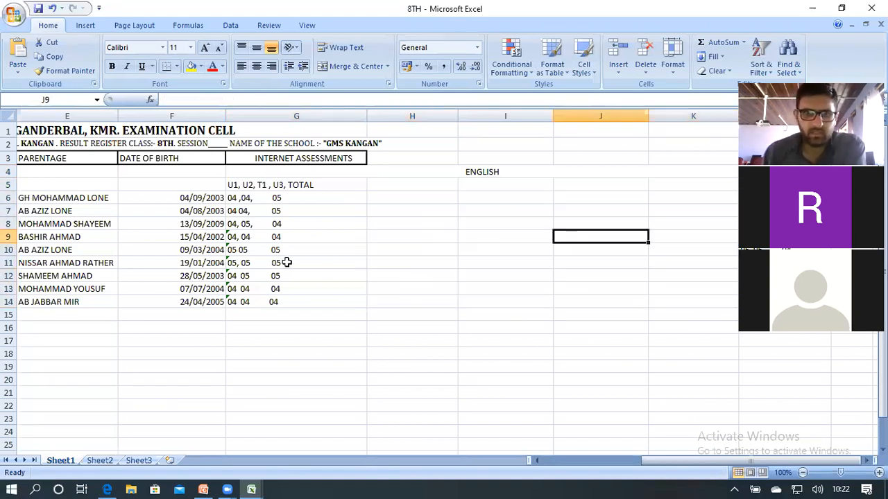
pyautogui.moveTo(257, 186); pyautogui.dragTo(258, 297)
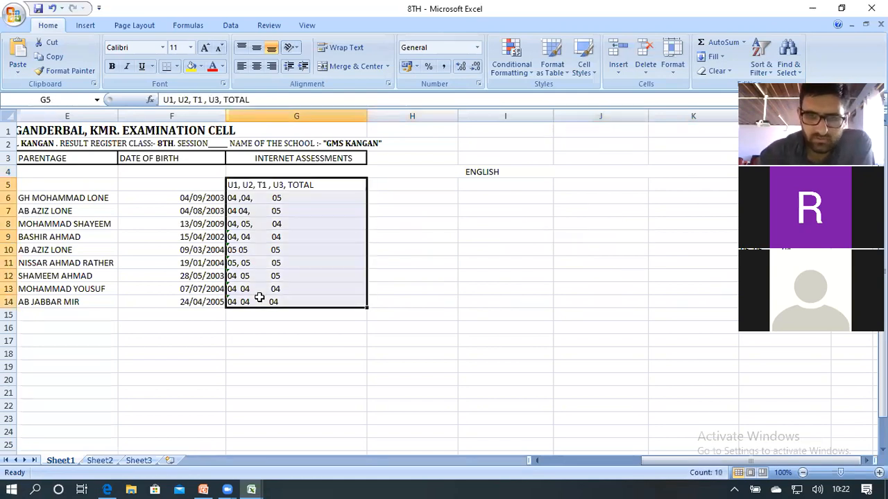
pyautogui.press('Delete')
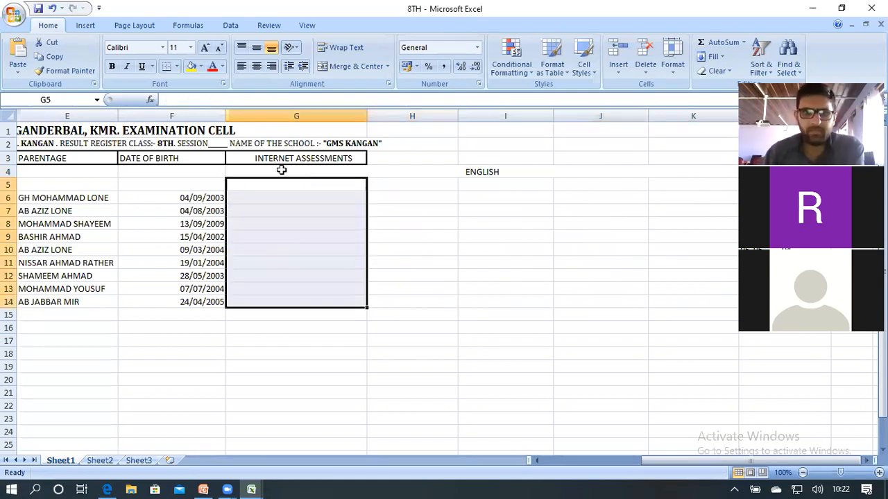
# Enter the subheadings U1, U2 and U3 in G5:I5 under the ENGLISH heading
pyautogui.press('Up')
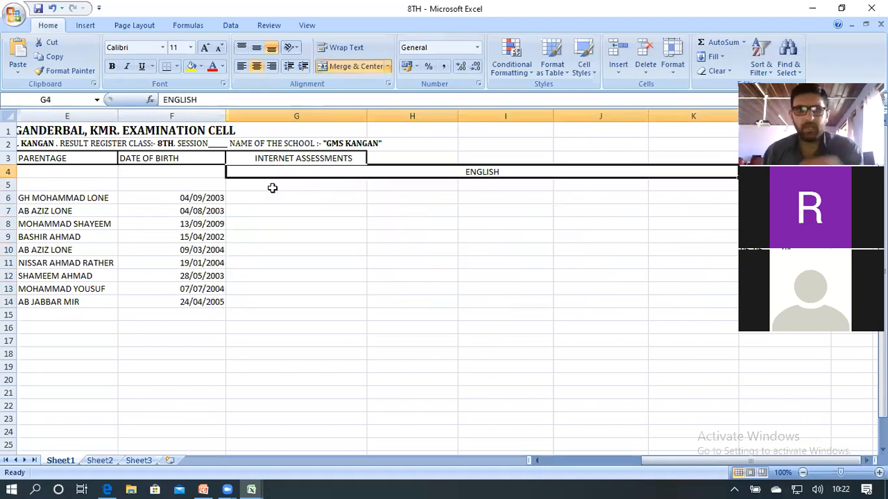
pyautogui.press('Down')
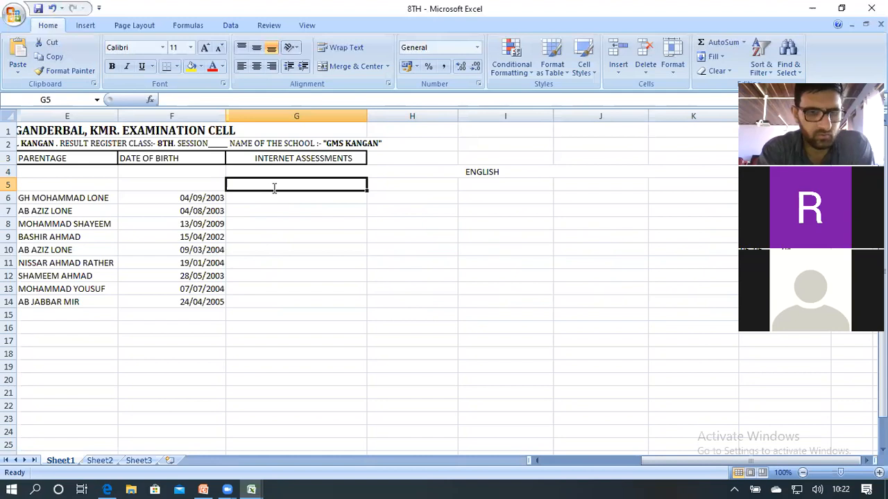
pyautogui.write('U1')
pyautogui.press('Tab')
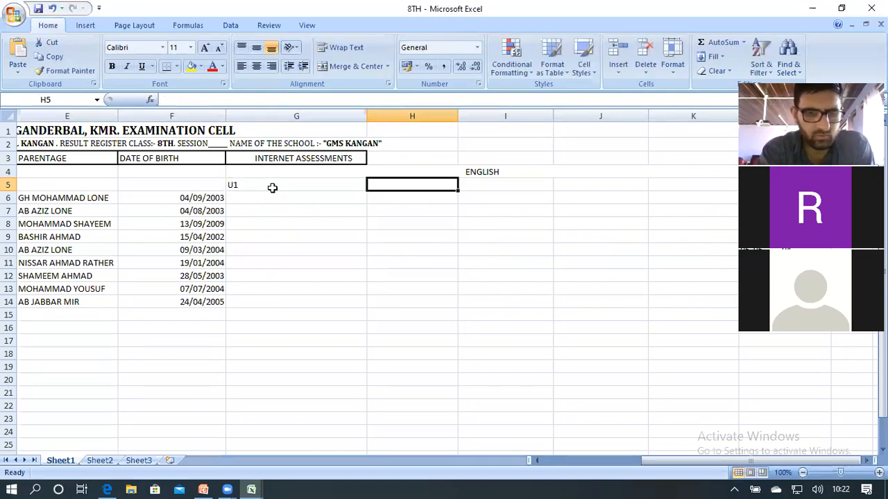
pyautogui.write('U2')
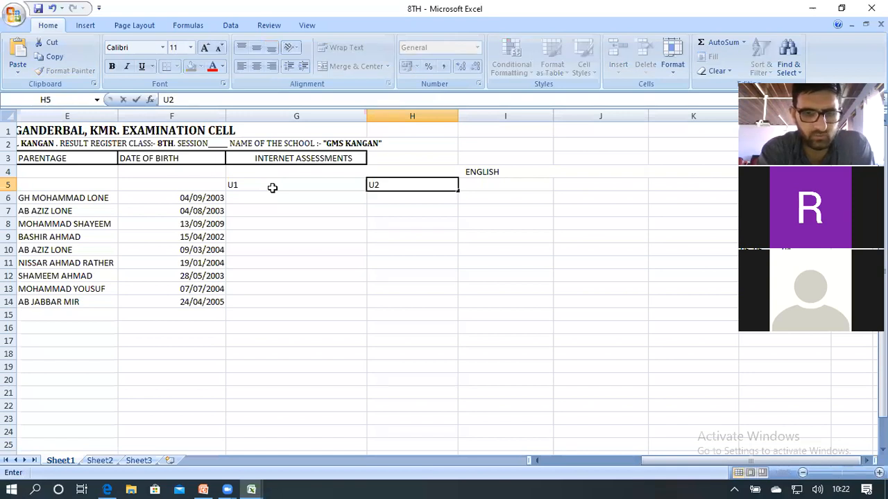
pyautogui.press('Tab')
pyautogui.write('U')
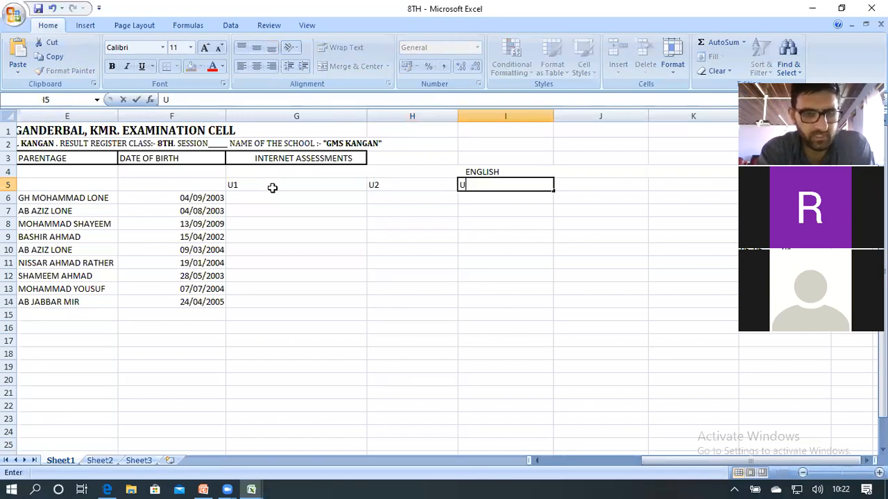
pyautogui.write('3')
pyautogui.press('Tab')
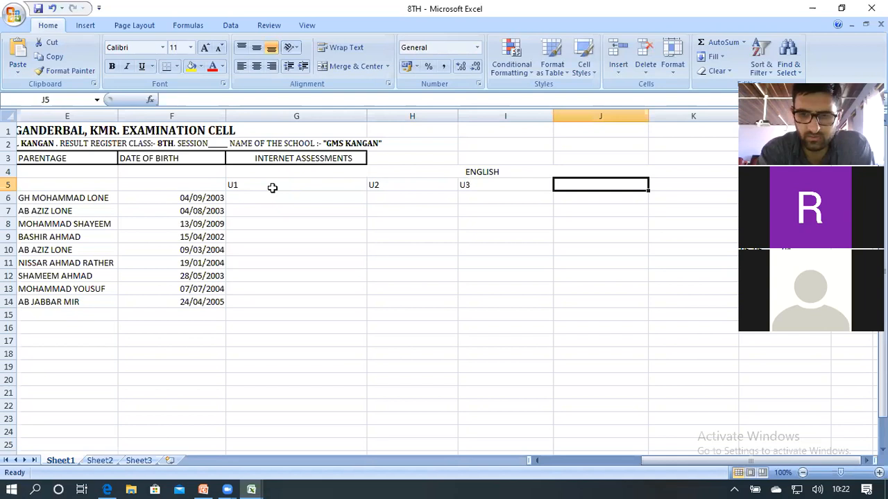
# Replace the I5 subheading with T1 and enter U3 and TOTAL in J5 and K5
pyautogui.press('Left')
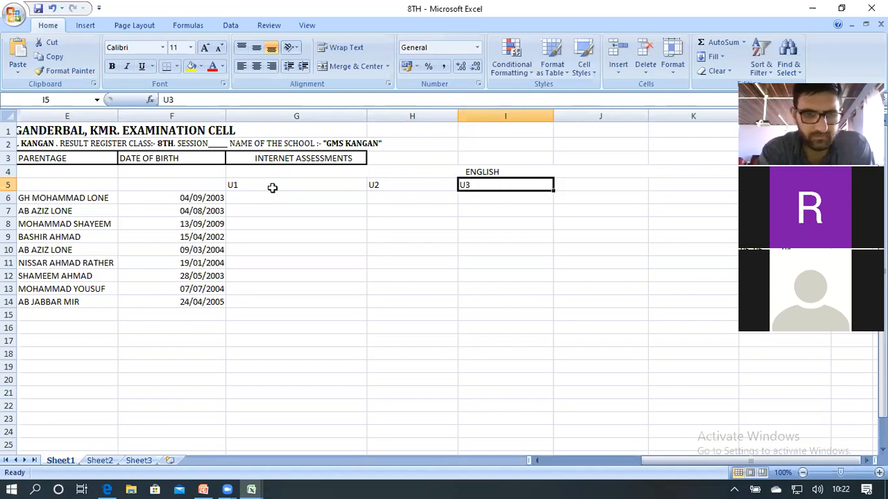
pyautogui.write('T1')
pyautogui.press('Tab')
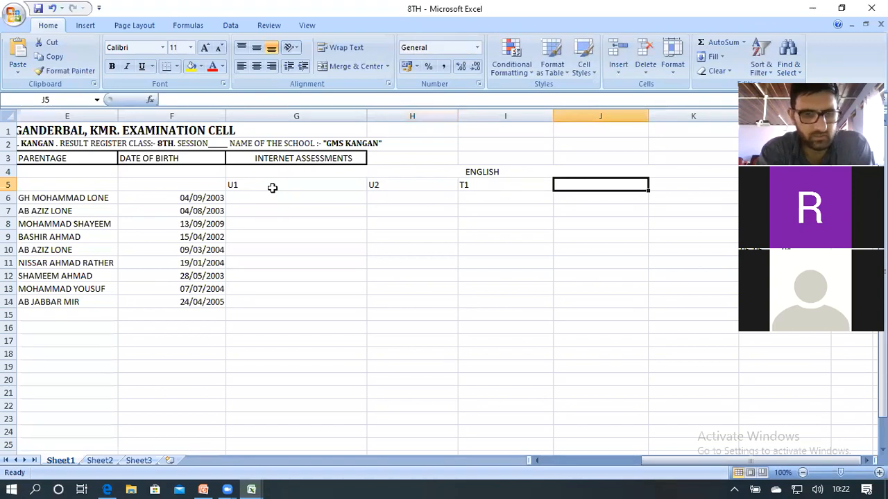
pyautogui.write('U3')
pyautogui.press('Tab')
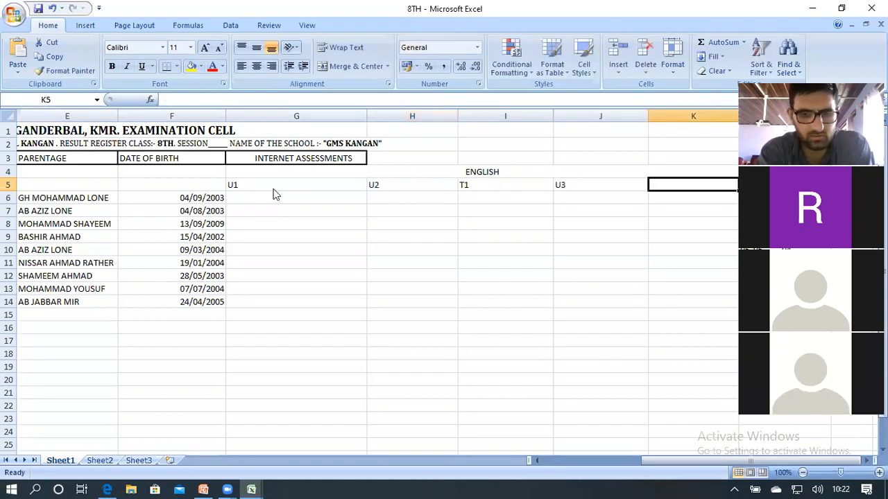
pyautogui.write('TO')
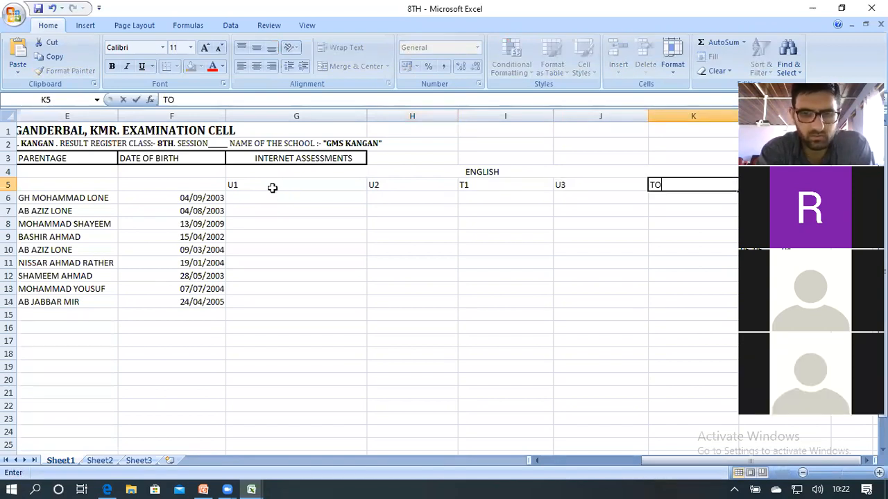
pyautogui.write('TAL')
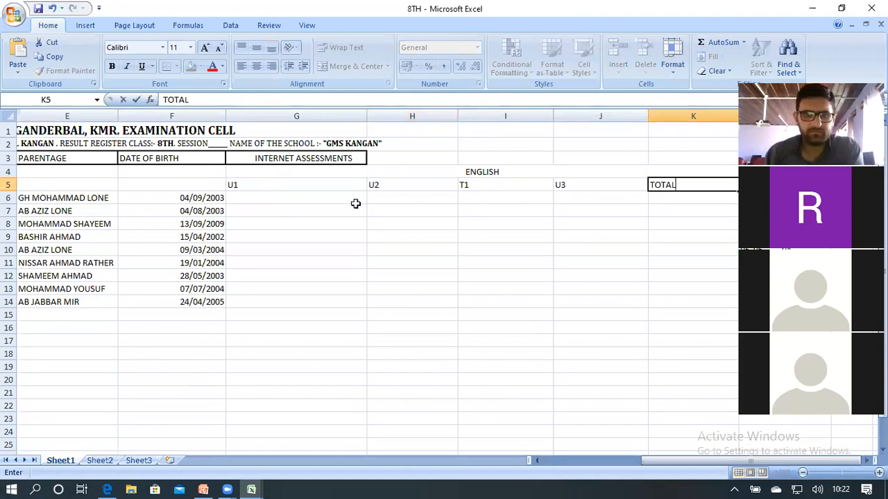
pyautogui.click(337, 182)
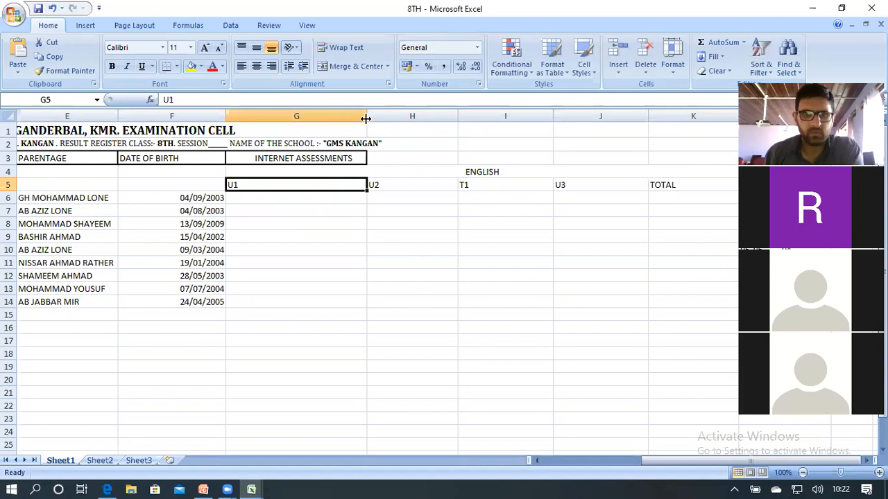
# Narrow columns G through K to fit their short subheadings beneath the merged ENGLISH heading
pyautogui.moveTo(363, 118); pyautogui.dragTo(248, 130)
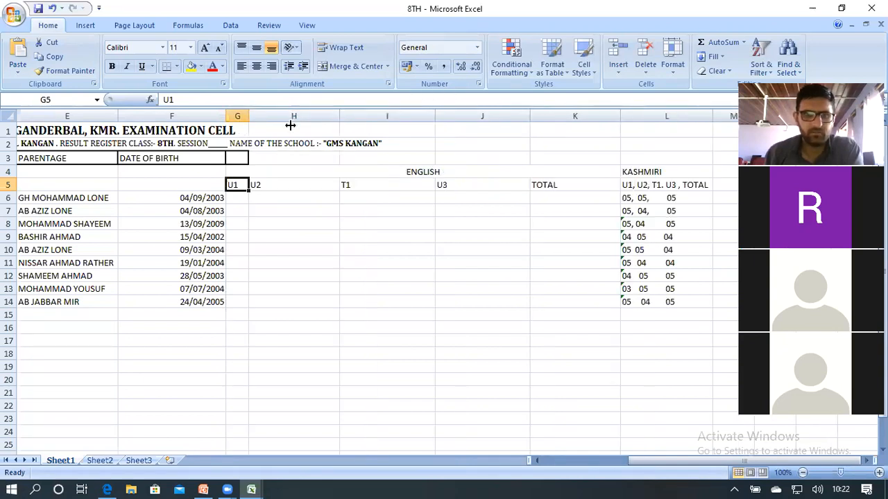
pyautogui.moveTo(339, 117); pyautogui.dragTo(267, 137)
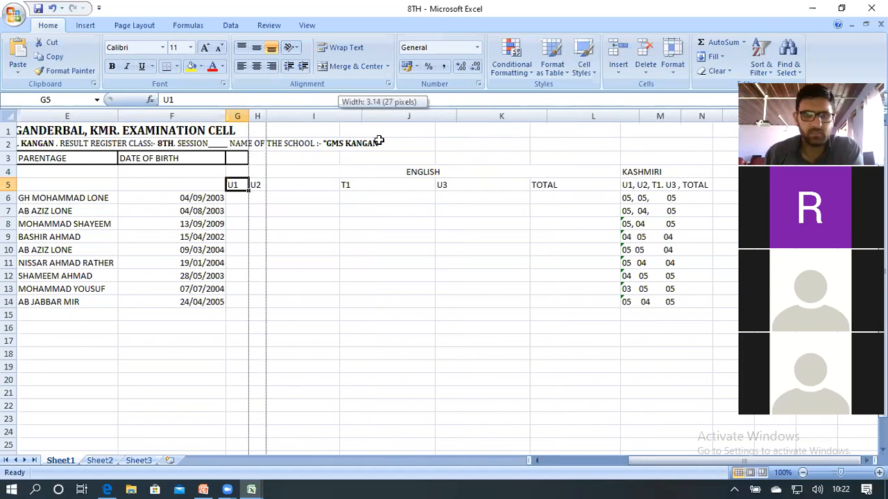
pyautogui.moveTo(362, 118); pyautogui.dragTo(311, 119)
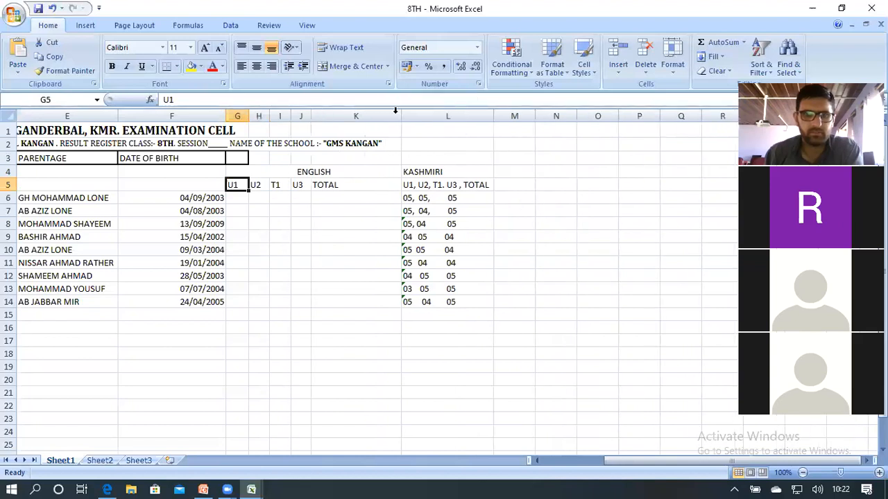
pyautogui.moveTo(373, 121); pyautogui.dragTo(342, 129)
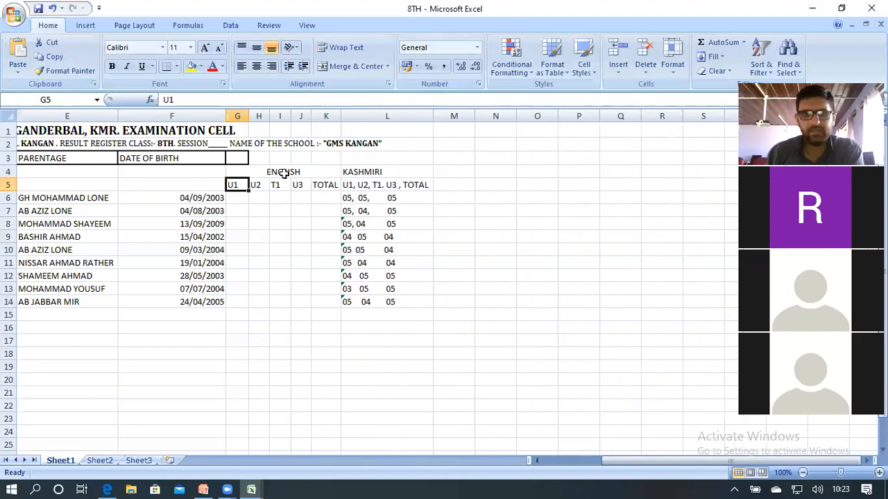
pyautogui.click(284, 172)
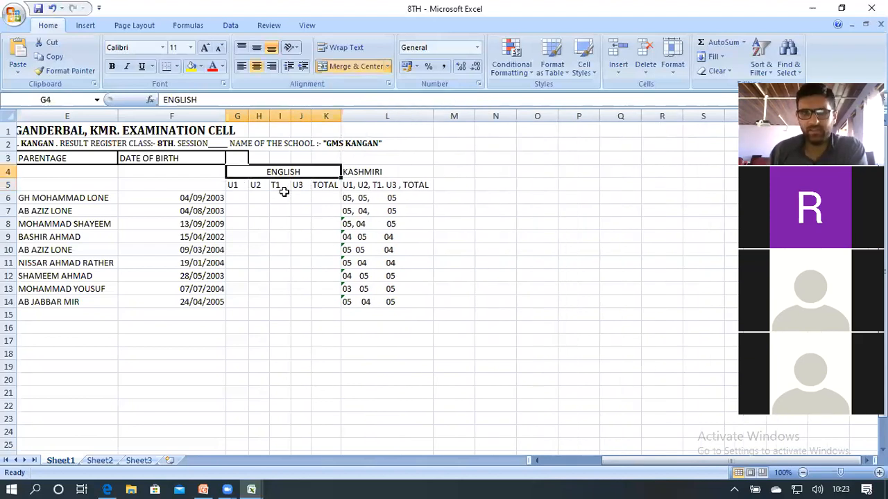
# Clear the KASHMIRI heading, its combined test subheading and the marks beneath it in L4:L14
pyautogui.moveTo(374, 172); pyautogui.dragTo(371, 303)
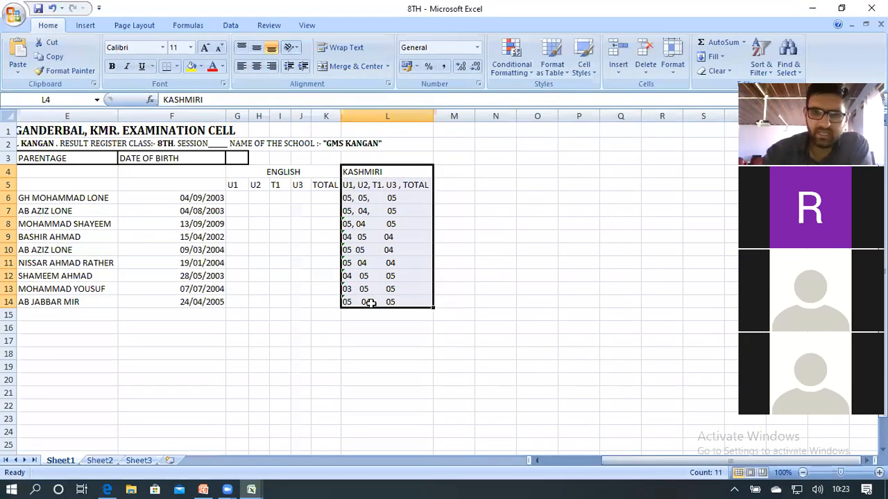
pyautogui.press('Delete')
pyautogui.click(238, 199)
pyautogui.click(276, 198)
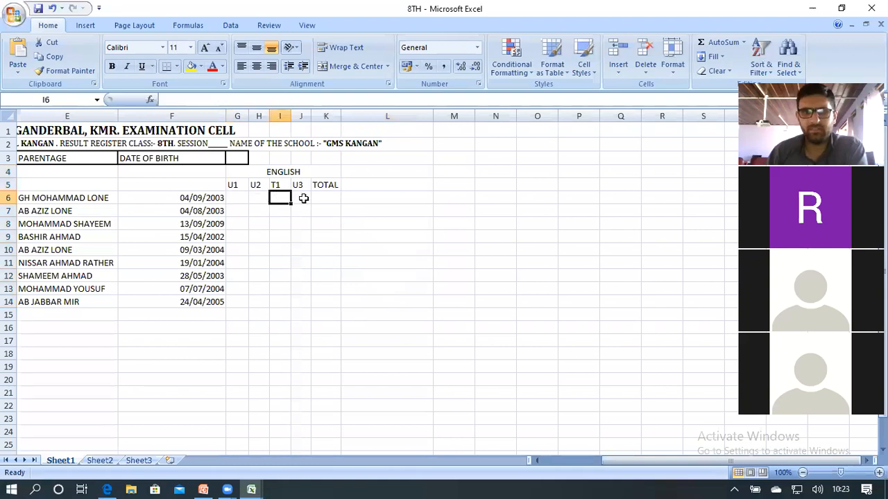
pyautogui.click(300, 198)
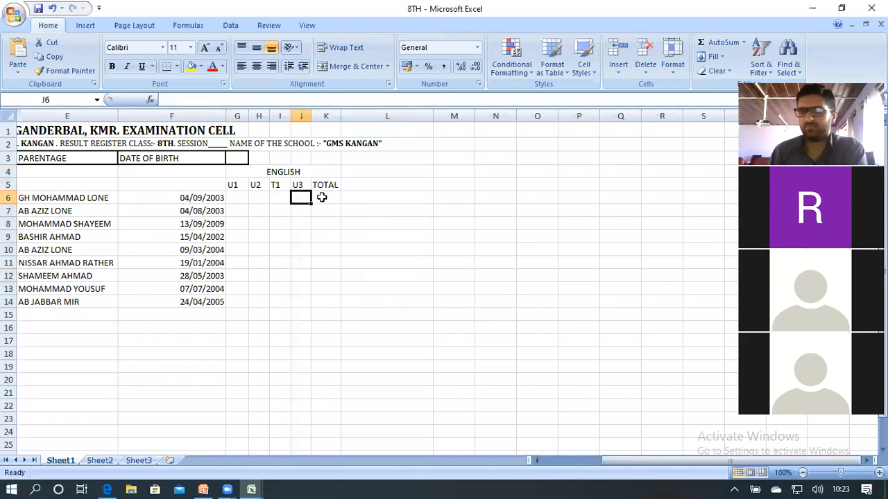
pyautogui.click(321, 198)
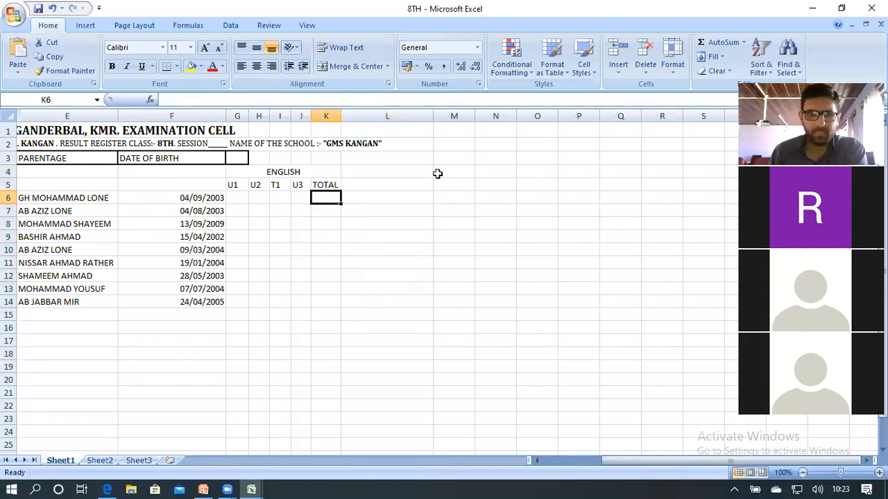
# Enter the first student's ENGLISH marks 7, 5, 15 and 7 for U1, U2, T1 and U3 in G6:J6
pyautogui.click(236, 199)
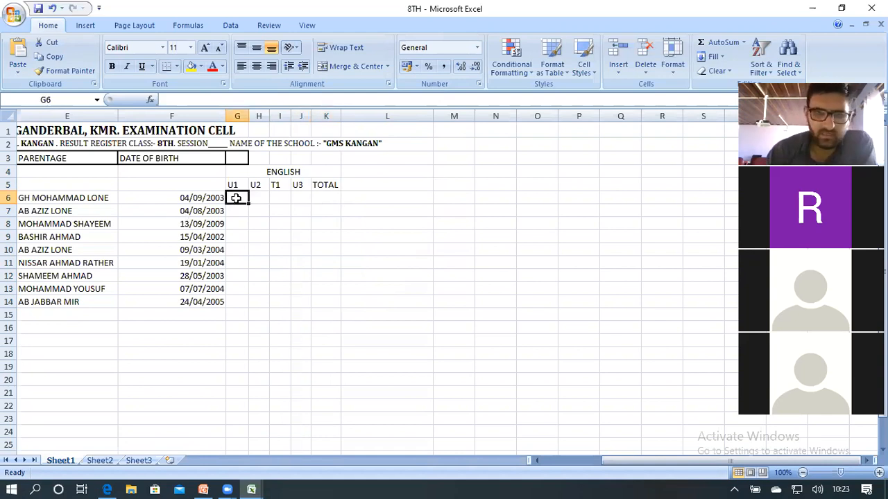
pyautogui.write('7')
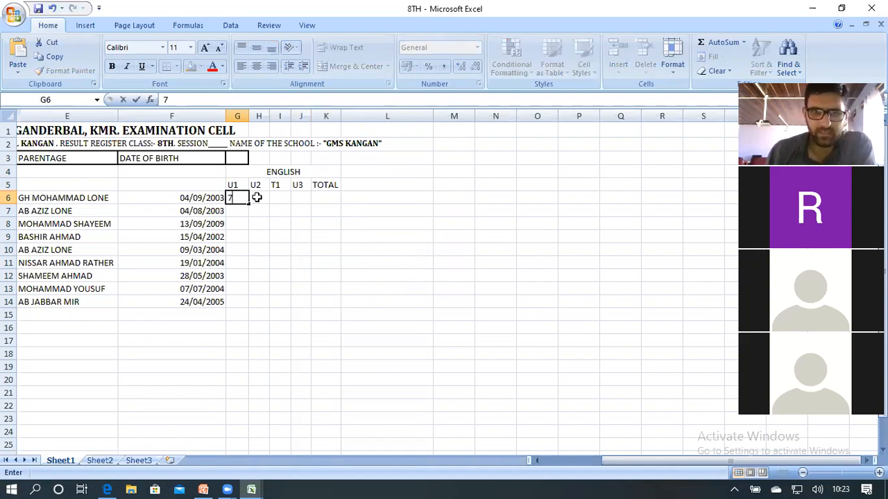
pyautogui.click(257, 197)
pyautogui.write('5')
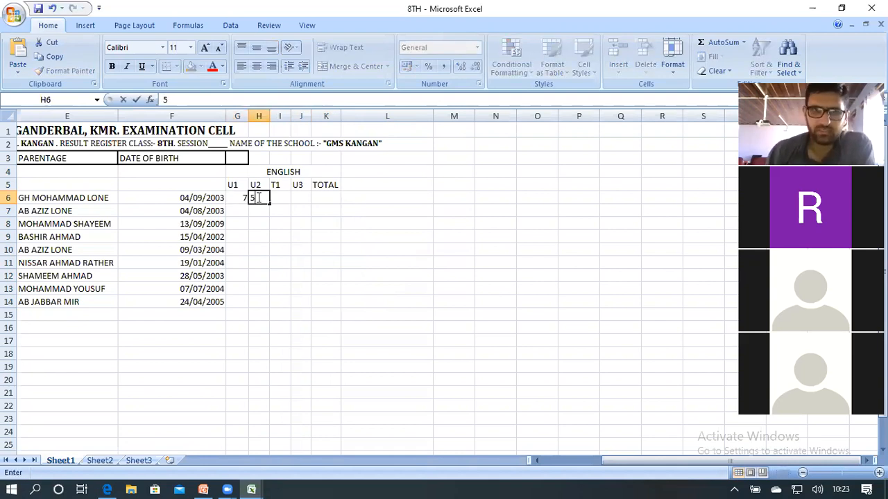
pyautogui.click(286, 197)
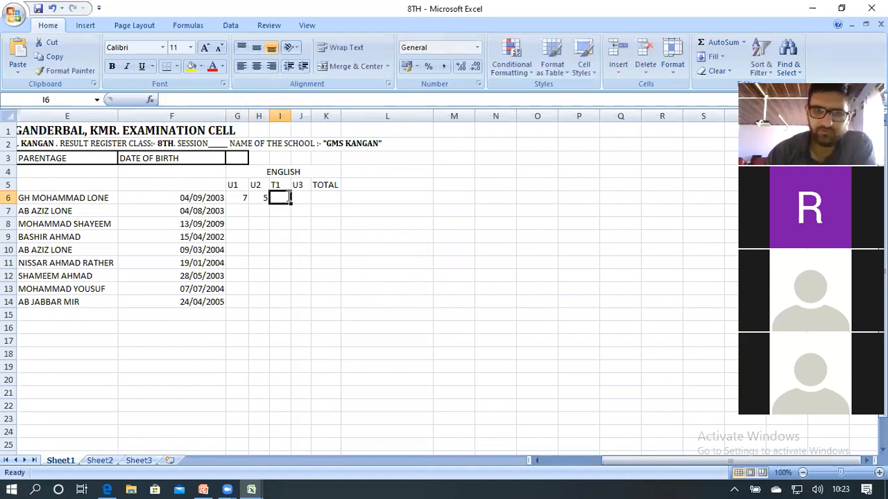
pyautogui.write('15')
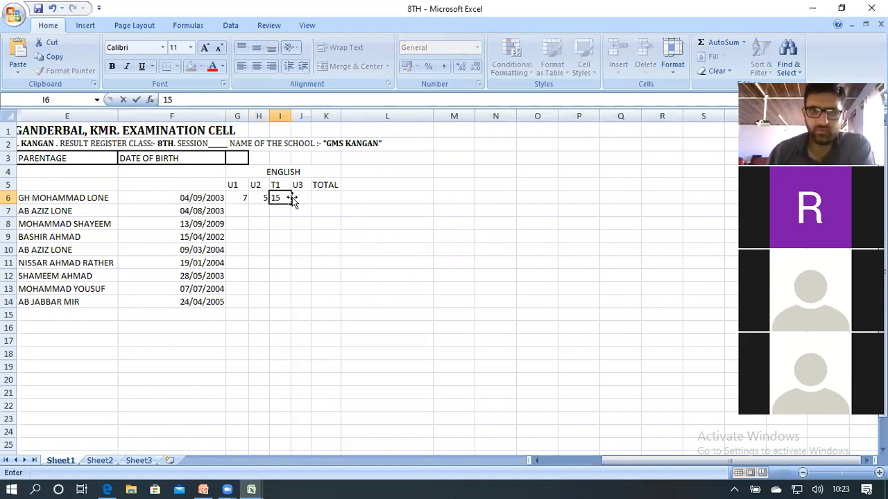
pyautogui.click(299, 203)
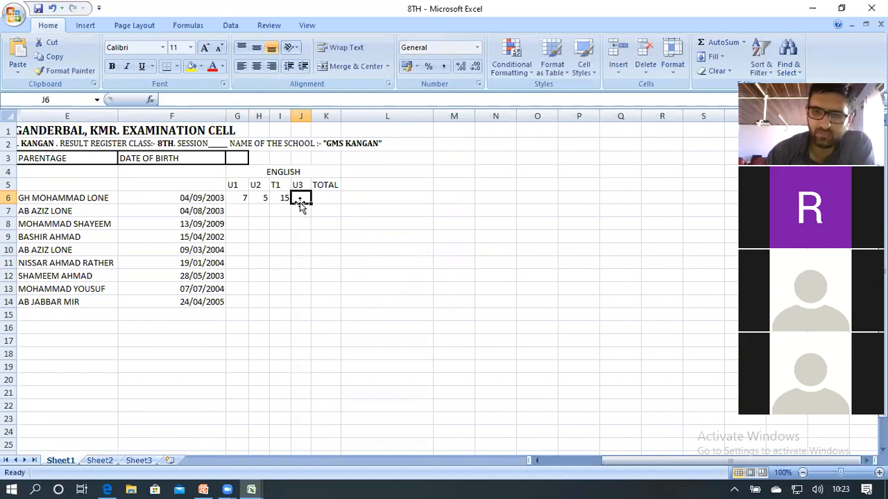
pyautogui.write('7')
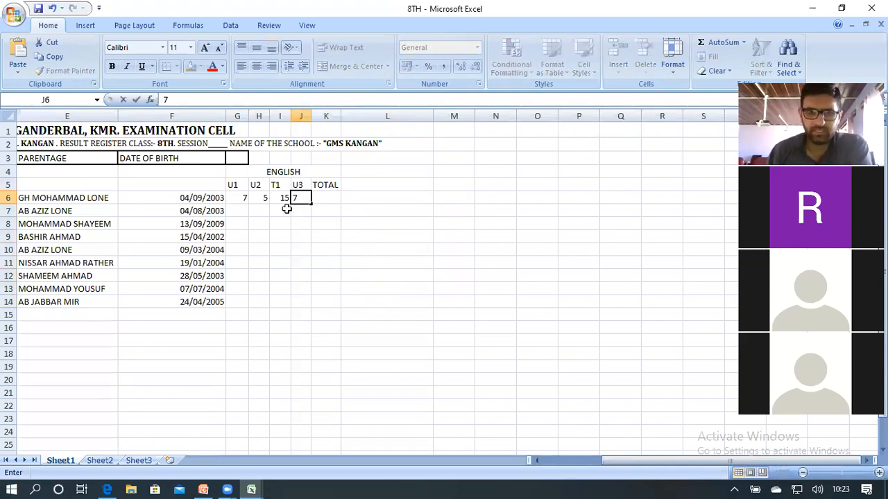
# Enter the U1 marks 8, 4 and 3 for the next three students in G7:G9
pyautogui.click(235, 214)
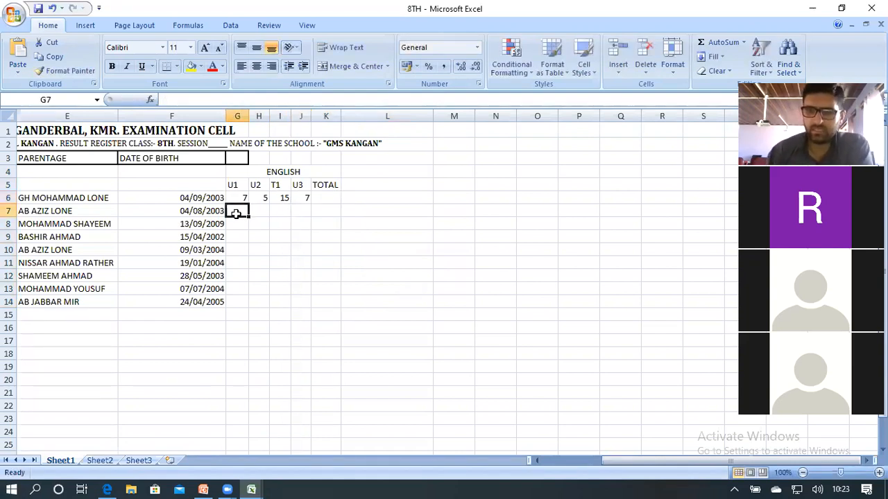
pyautogui.write('8')
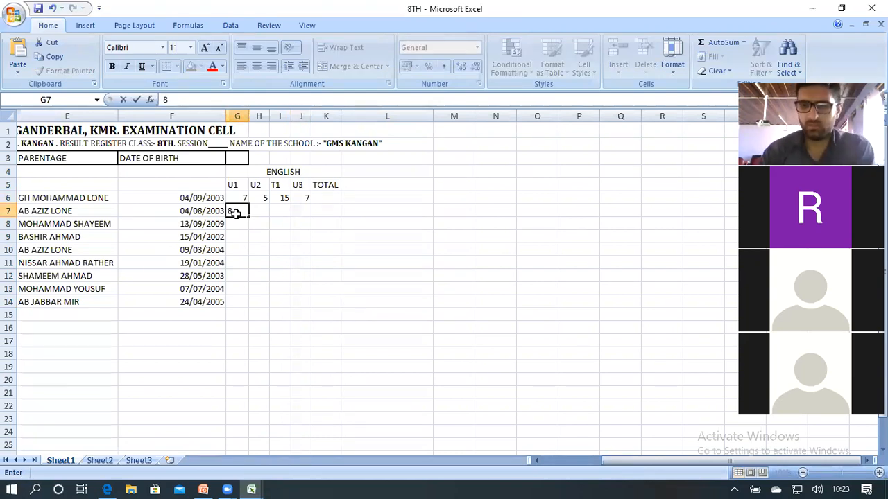
pyautogui.press('Return')
pyautogui.write('4')
pyautogui.press('Return')
pyautogui.write('3')
pyautogui.click(235, 214)
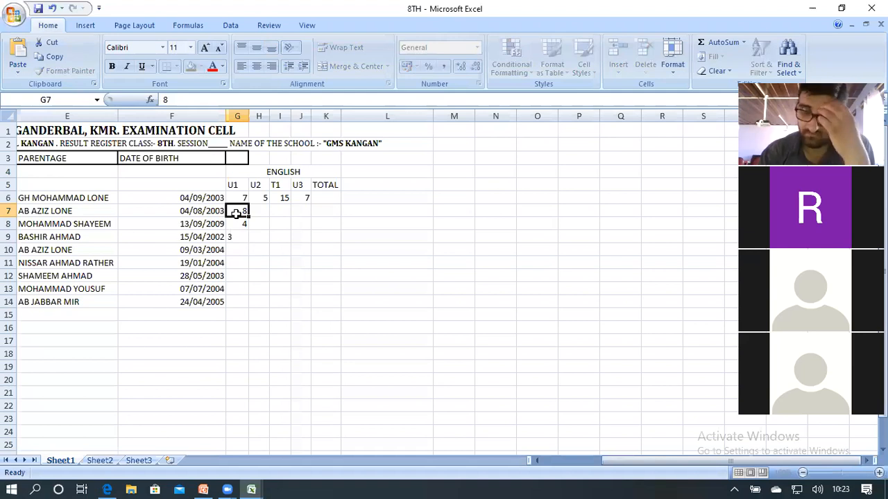
pyautogui.press('Up')
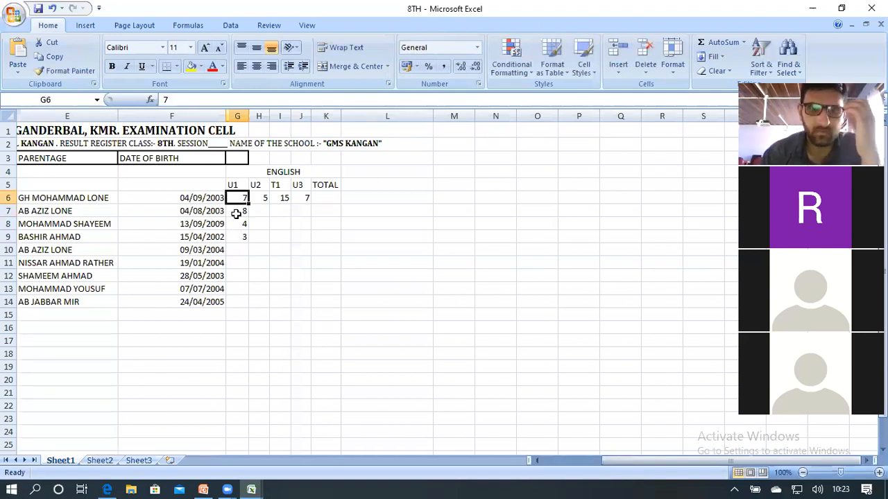
# Complete the U1 column by entering the marks 2, 8, 6, 3 and 1 in G10:G14
pyautogui.press('Down')
pyautogui.press('Down')
pyautogui.press('Down')
pyautogui.press('Down')
pyautogui.write('2')
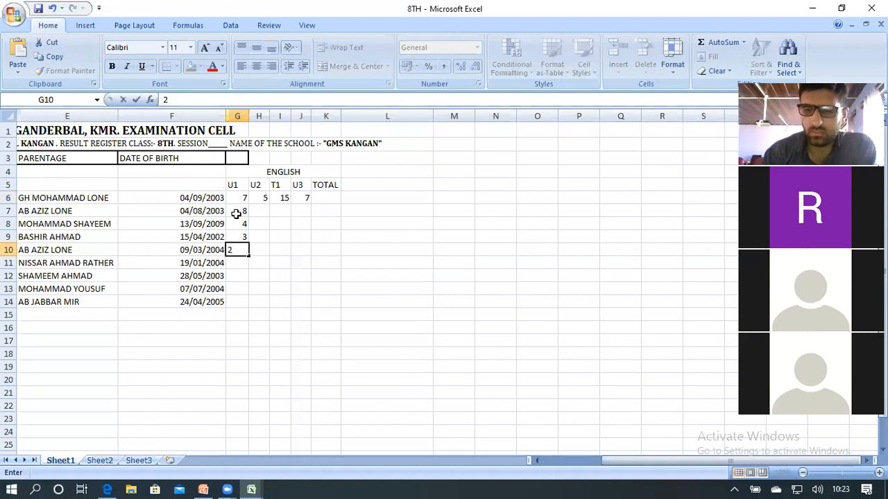
pyautogui.press('Return')
pyautogui.write('8')
pyautogui.press('Return')
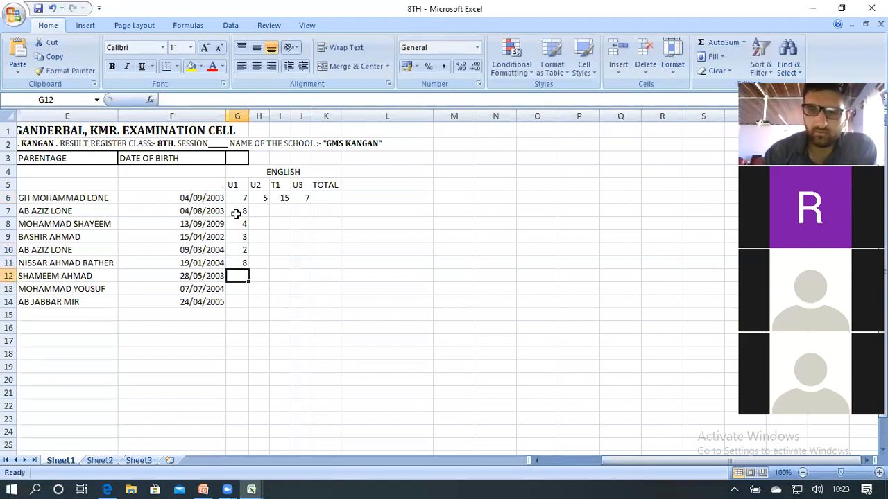
pyautogui.write('6')
pyautogui.press('Return')
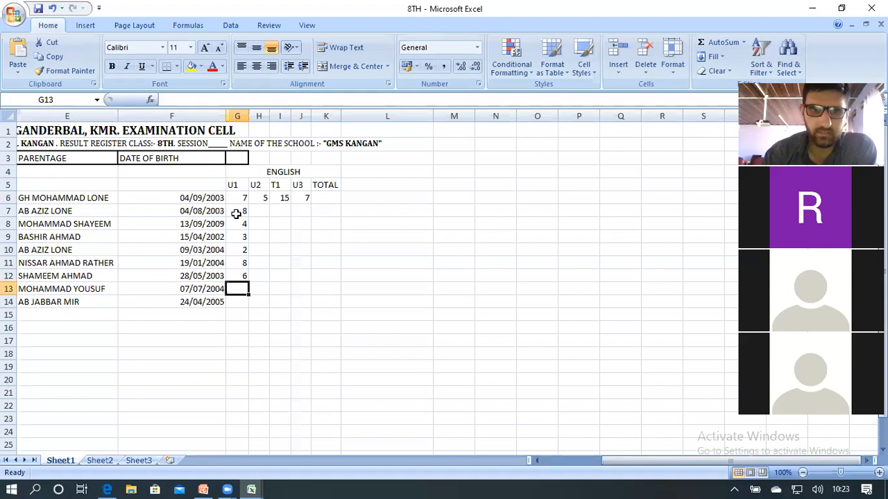
pyautogui.write('3')
pyautogui.press('Return')
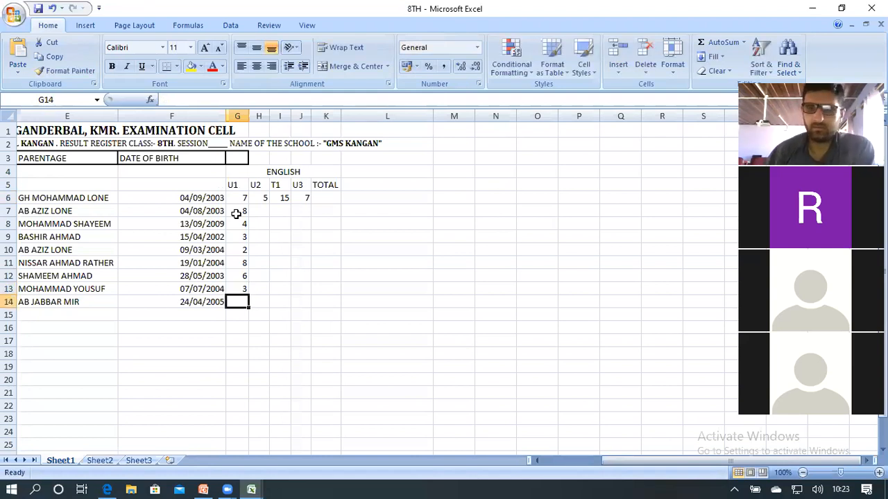
pyautogui.write('21')
pyautogui.press('BackSpace')
pyautogui.press('BackSpace')
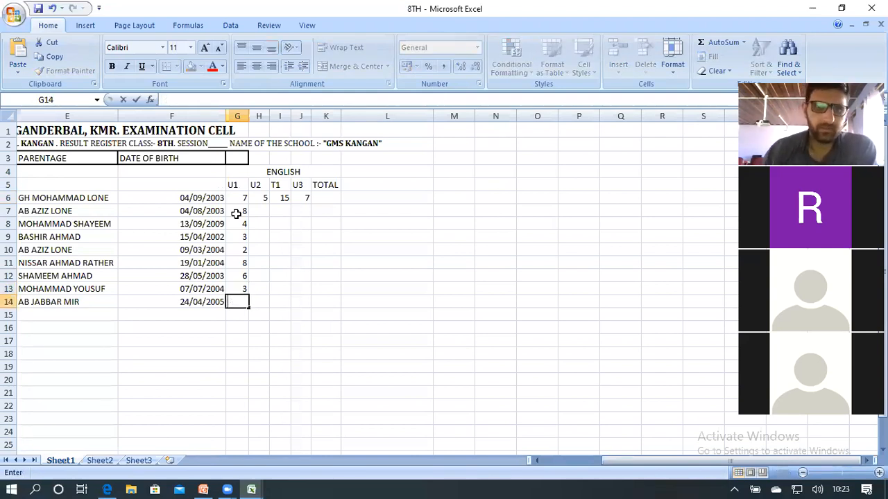
pyautogui.write('1')
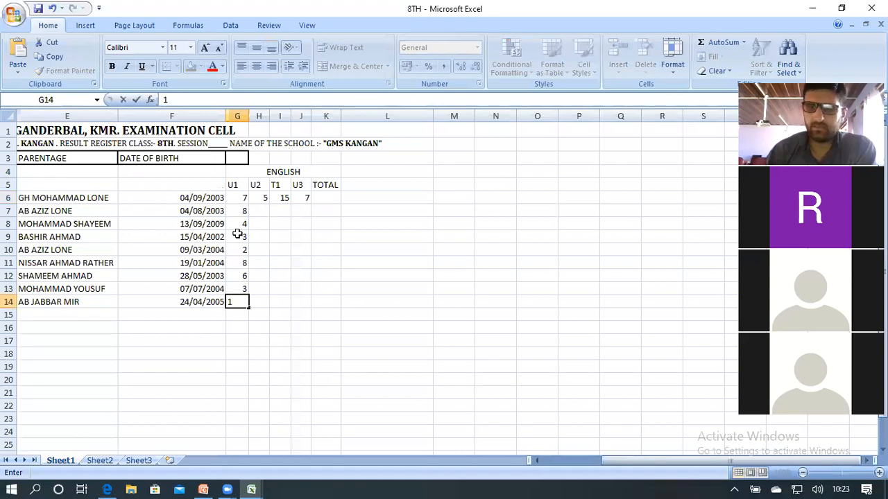
# Enter the U2 marks 8, 5, 6, 3, 7, 2, 8 and 2 for the remaining students in H7:H14
pyautogui.click(259, 211)
pyautogui.write('8')
pyautogui.press('Return')
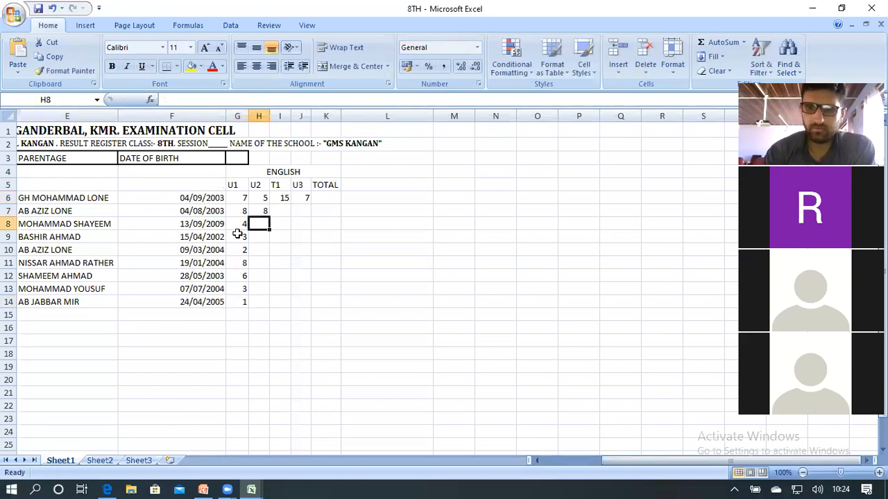
pyautogui.write('5')
pyautogui.press('Return')
pyautogui.write('6')
pyautogui.press('Return')
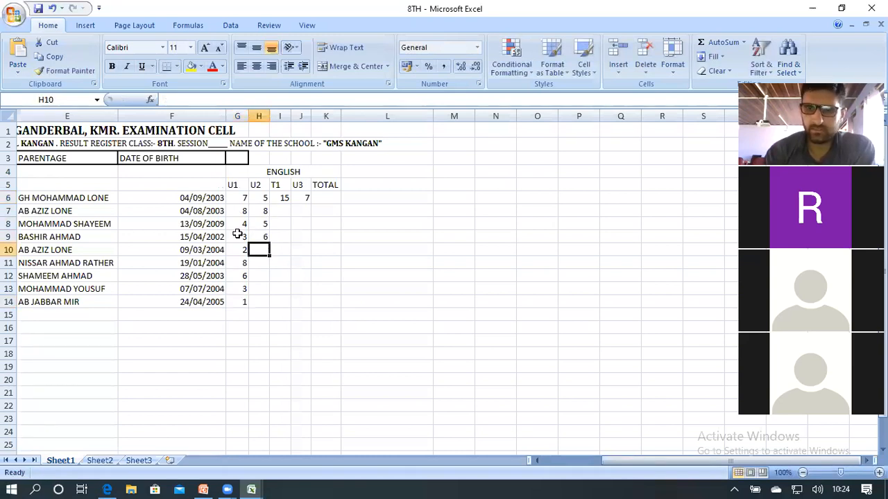
pyautogui.write('3')
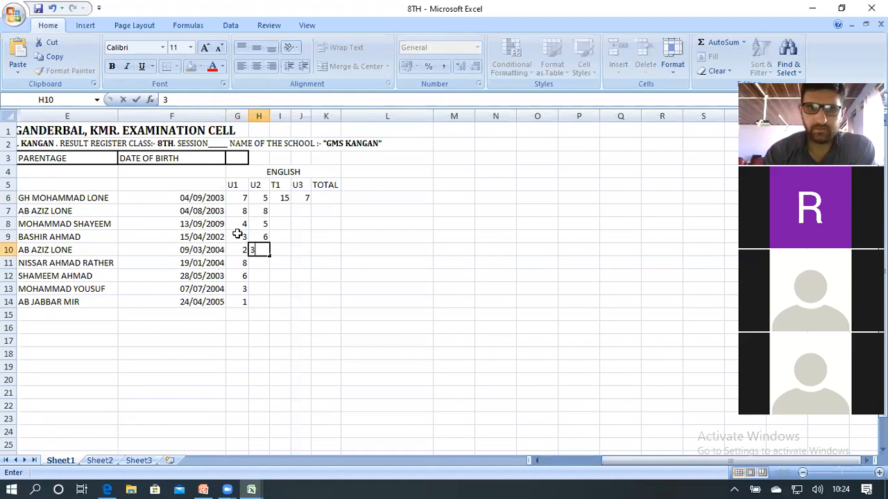
pyautogui.press('Return')
pyautogui.write('7')
pyautogui.press('Return')
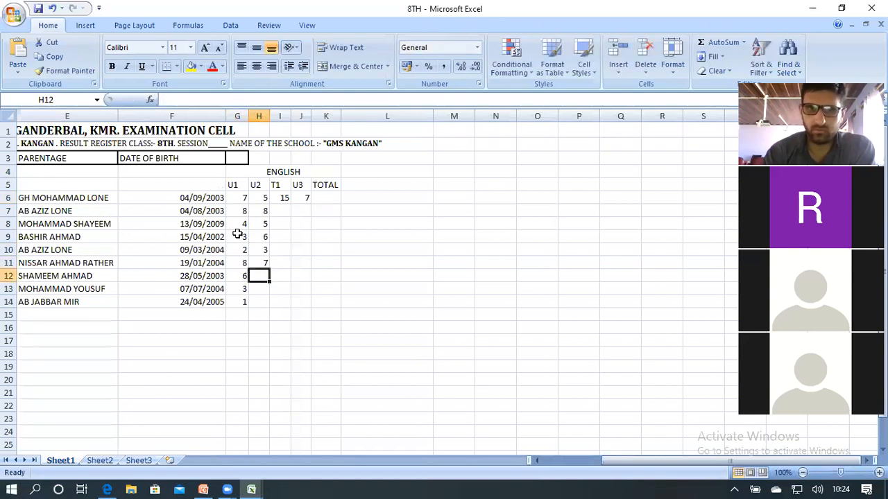
pyautogui.write('2')
pyautogui.press('Return')
pyautogui.write('8')
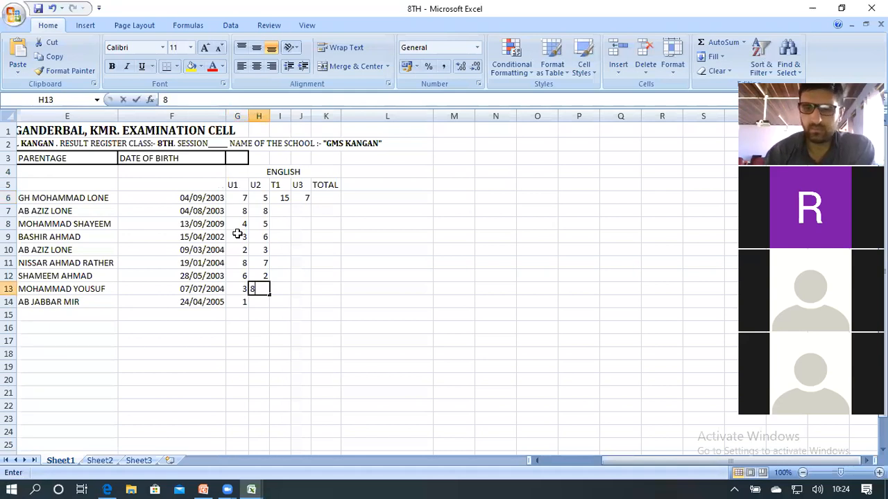
pyautogui.press('Return')
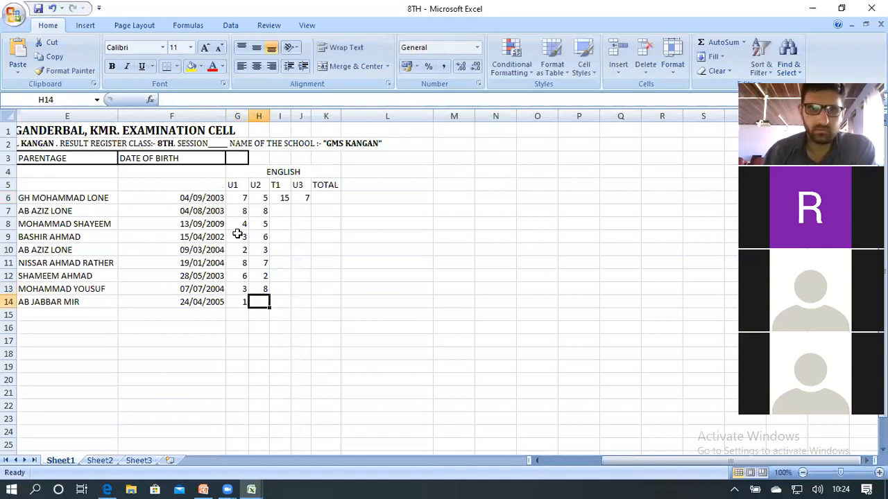
pyautogui.write('2')
# Enter the T1 marks 14, 12, 13, 11, 9, 8, 7 and 15 for the remaining students in I7:I14
pyautogui.doubleClick(284, 209)
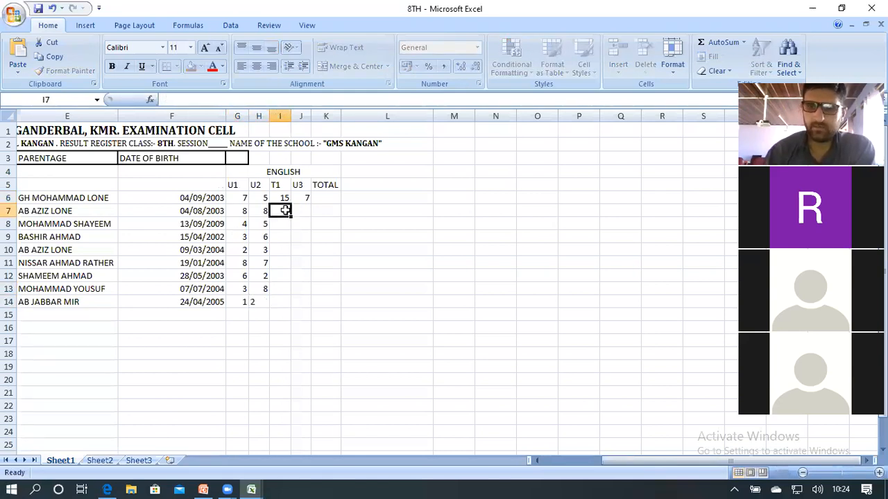
pyautogui.write('1')
pyautogui.press('Return')
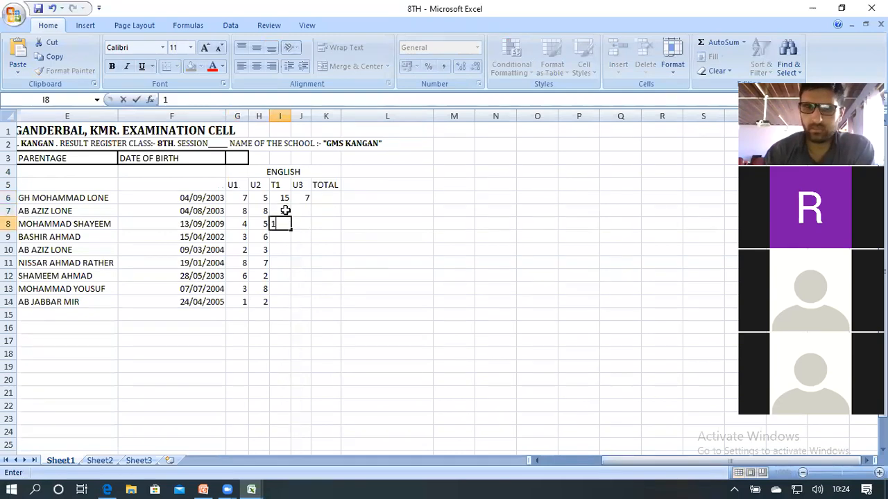
pyautogui.write('12')
pyautogui.press('Return')
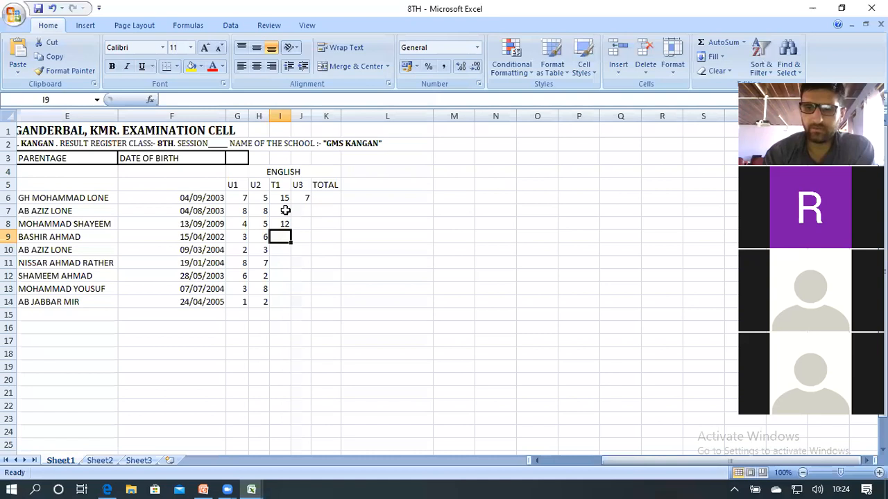
pyautogui.write('13')
pyautogui.press('Return')
pyautogui.write('11')
pyautogui.press('Return')
pyautogui.write('9')
pyautogui.press('Return')
pyautogui.write('8')
pyautogui.press('Return')
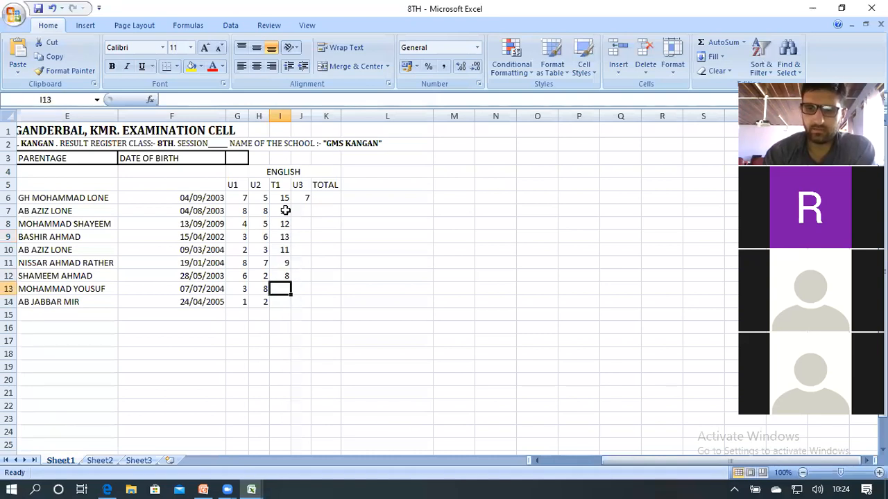
pyautogui.write('7')
pyautogui.press('Return')
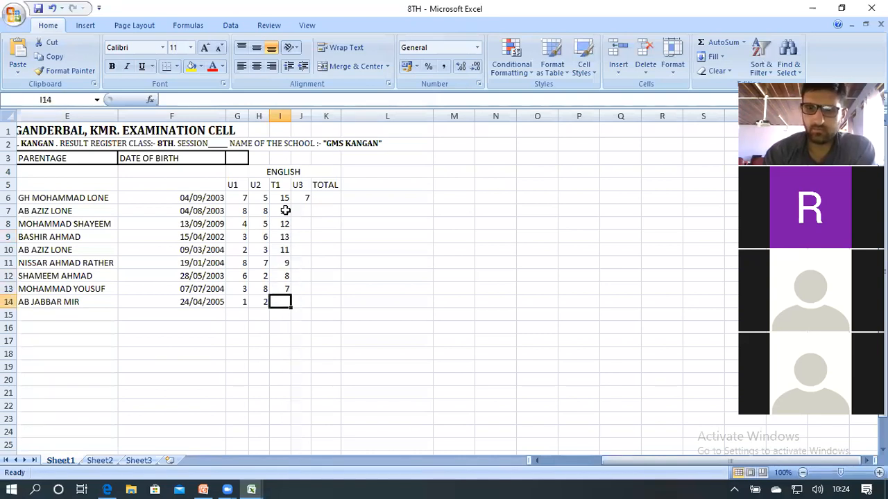
pyautogui.write('15')
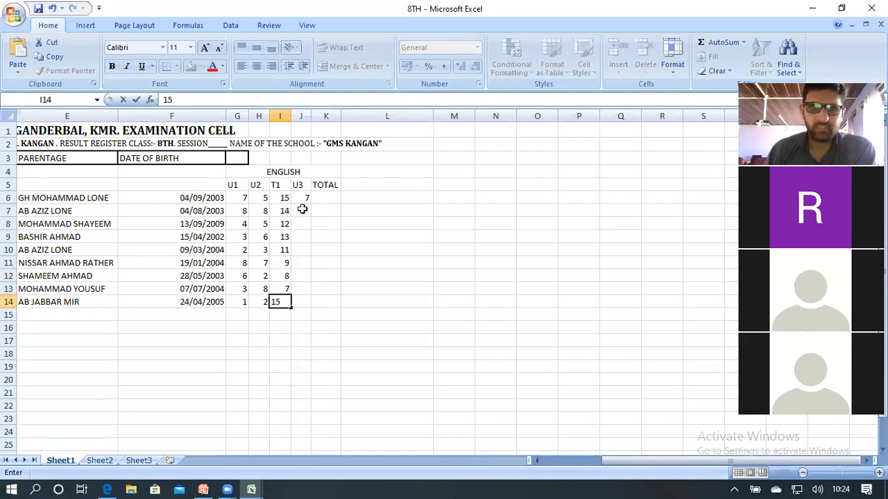
# Enter the U3 marks 6, 8, 7, 3, 2, 1, 5 and 4 for the remaining students in J7:J14
pyautogui.click(298, 216)
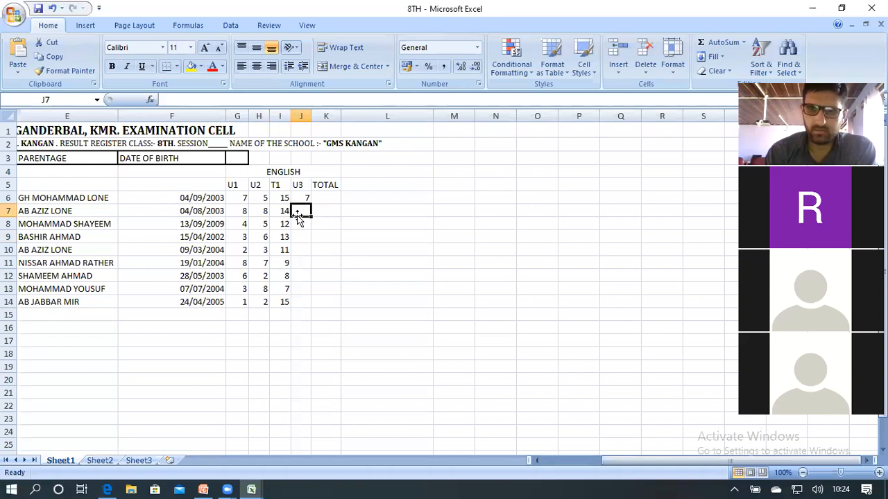
pyautogui.write('6')
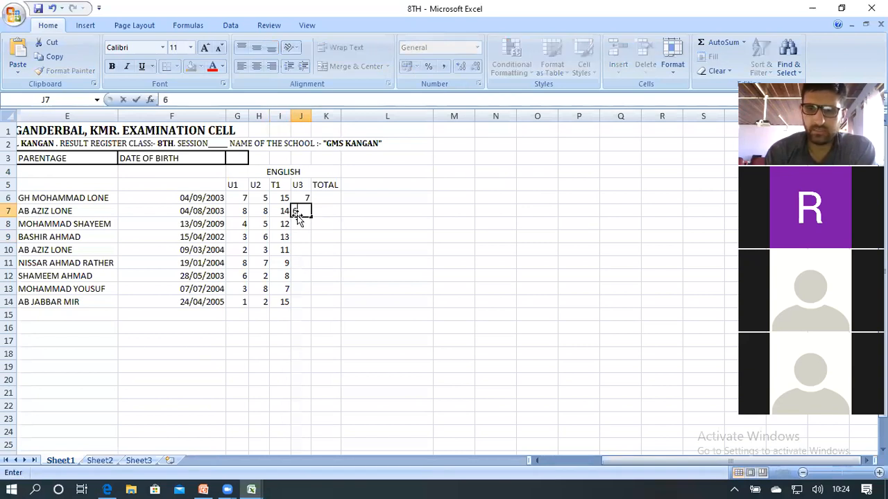
pyautogui.press('Return')
pyautogui.write('8')
pyautogui.press('Return')
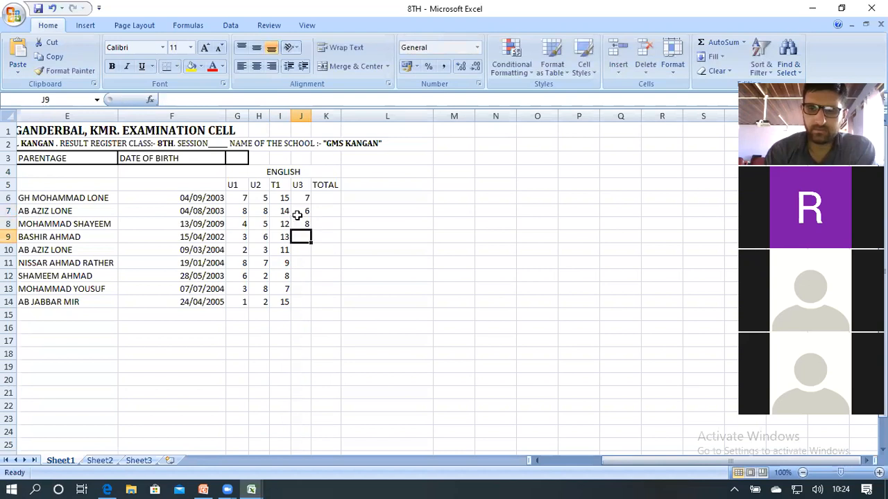
pyautogui.write('7')
pyautogui.press('Return')
pyautogui.write('3')
pyautogui.press('Return')
pyautogui.write('2')
pyautogui.press('Return')
pyautogui.write('1')
pyautogui.press('Return')
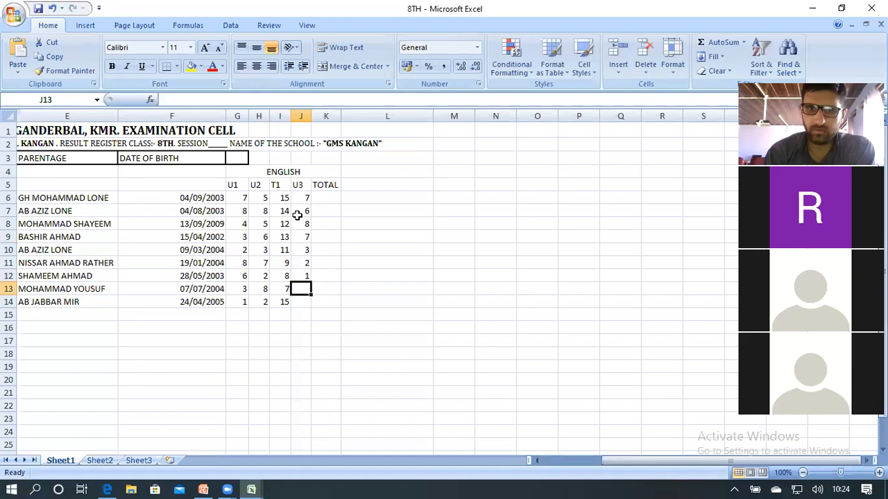
pyautogui.write('5')
pyautogui.press('Return')
pyautogui.write('4')
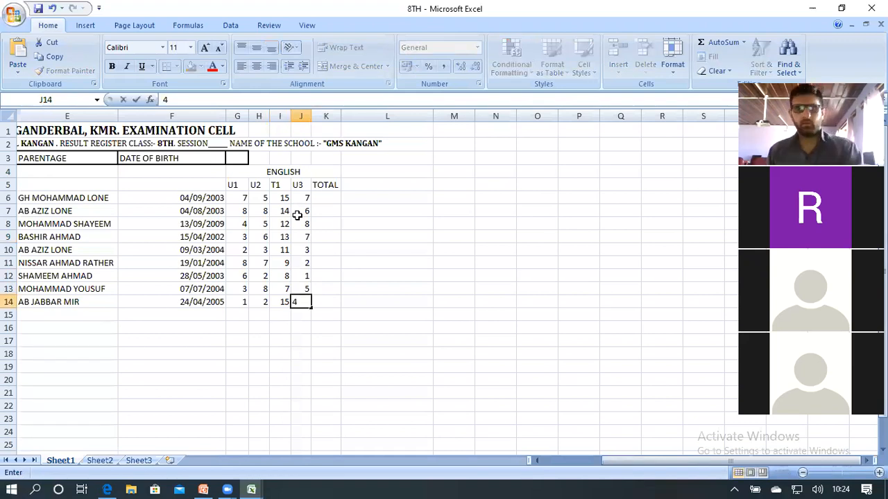
pyautogui.click(258, 354)
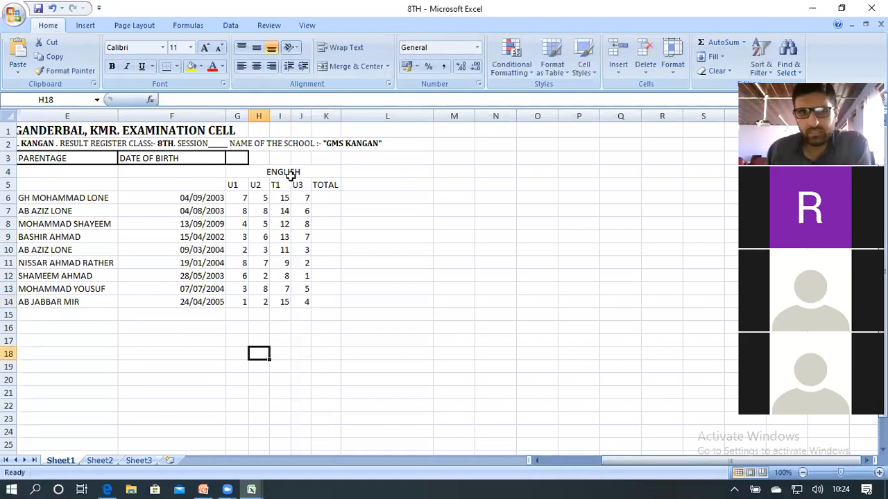
pyautogui.moveTo(290, 175); pyautogui.dragTo(306, 297)
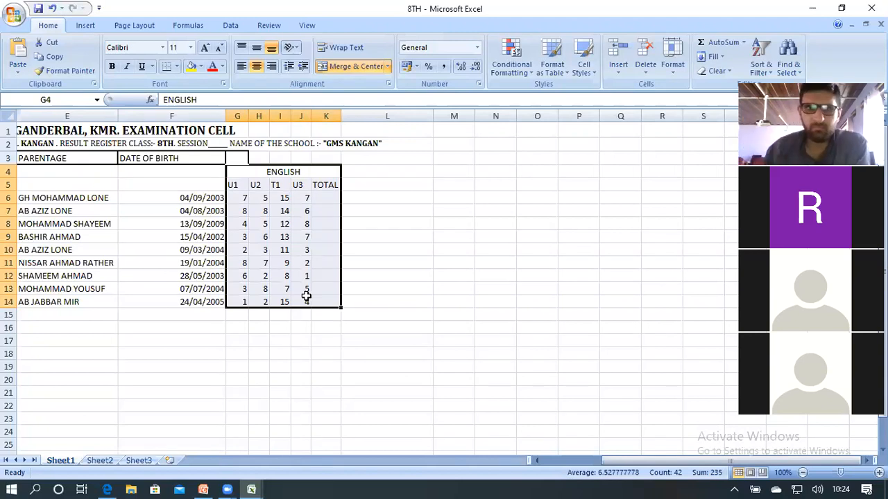
pyautogui.click(280, 198)
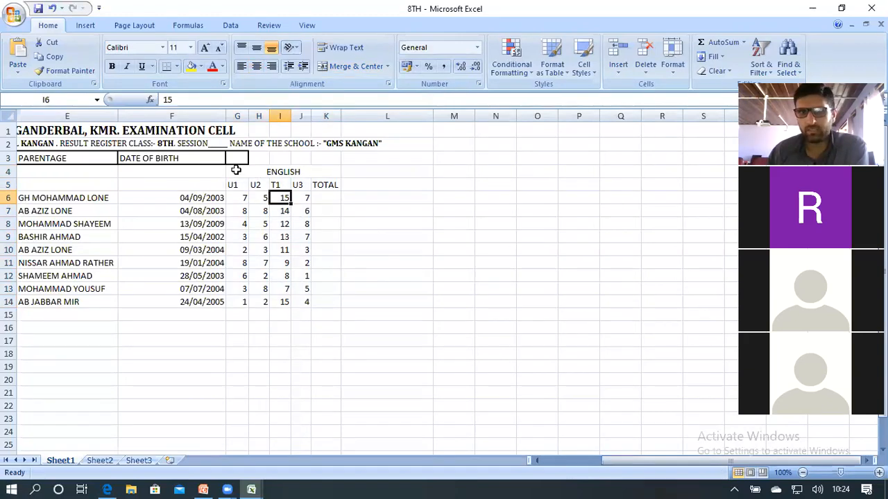
pyautogui.click(260, 172)
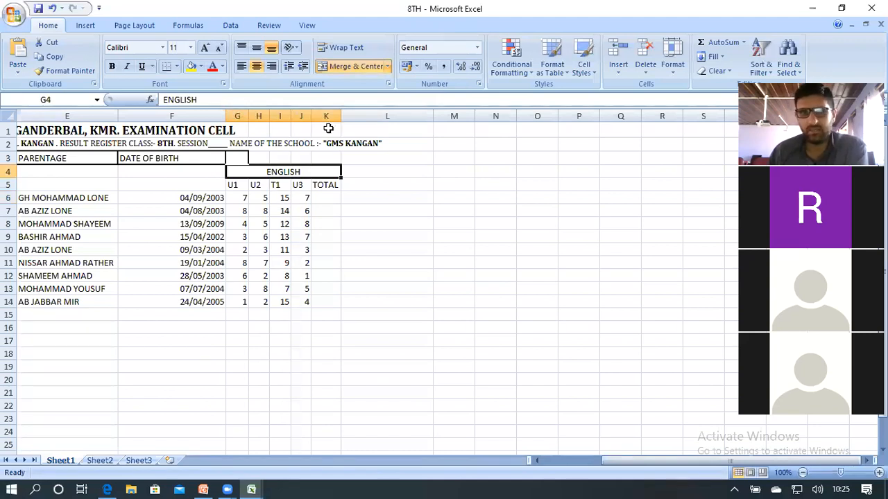
pyautogui.click(235, 183)
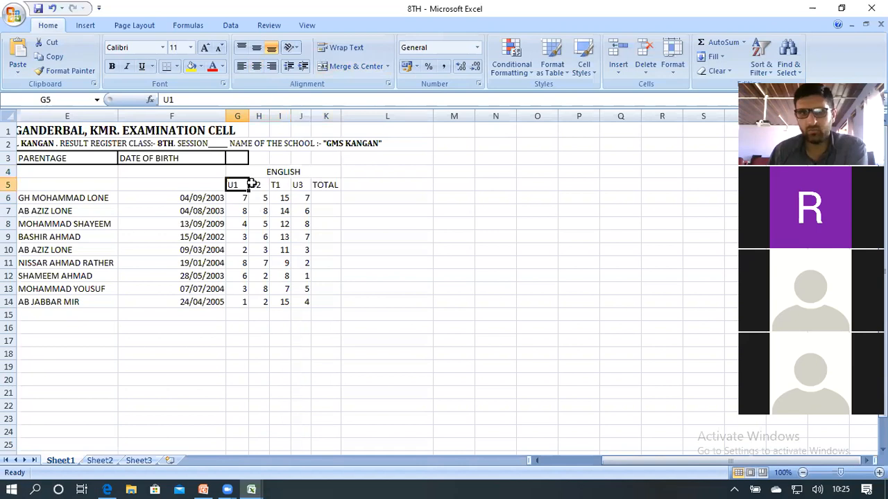
pyautogui.click(254, 184)
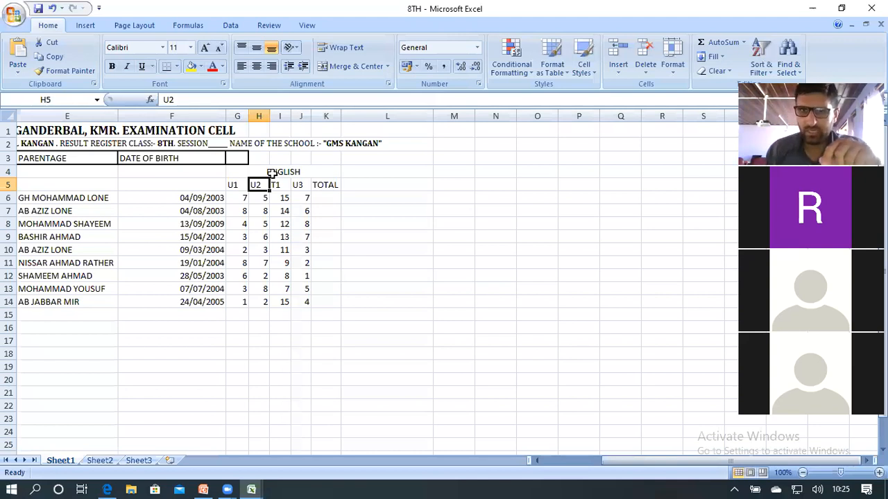
# Try merging and centering the empty cells P3:Q3, and undo the merge
pyautogui.click(593, 157)
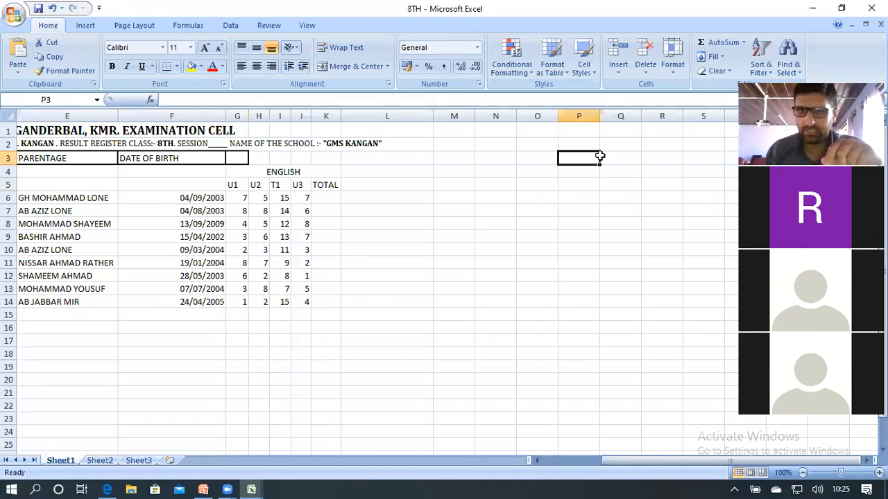
pyautogui.moveTo(599, 157); pyautogui.dragTo(600, 156)
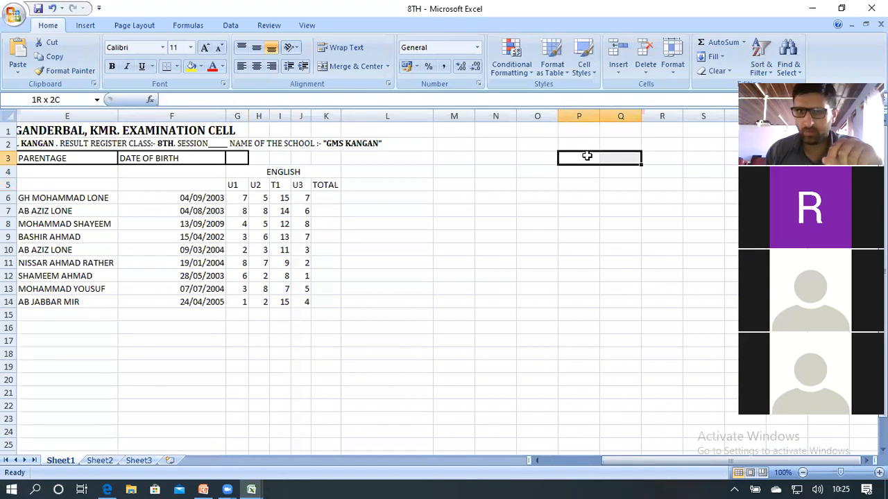
pyautogui.click(337, 68)
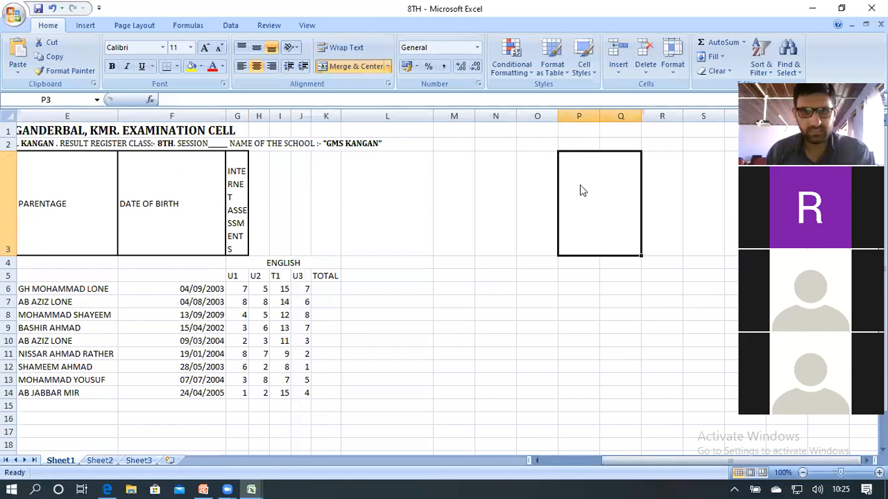
pyautogui.hotkey('ctrl', 'z')
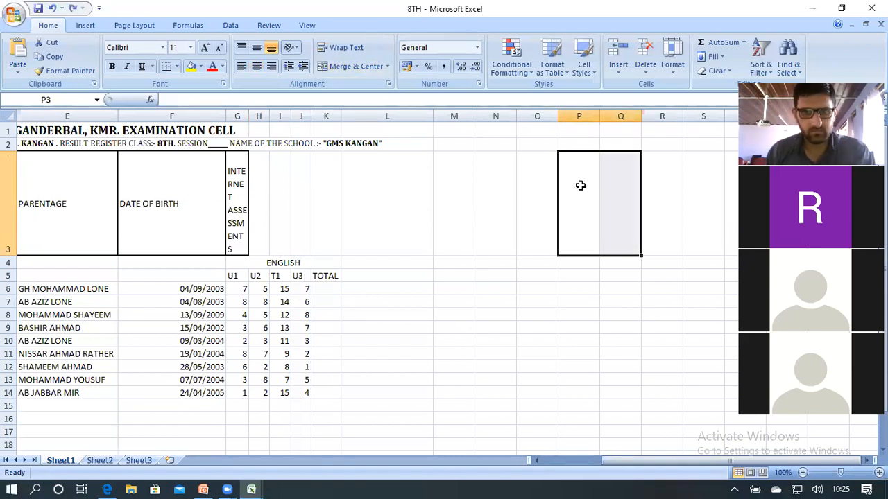
# Undo the last U3 mark entries in J13:J14 and redo them
pyautogui.hotkey('ctrl', 'z')
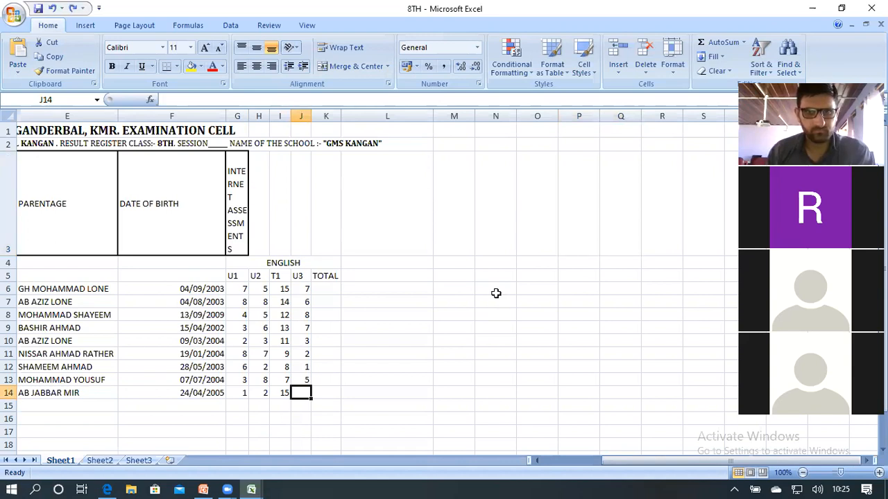
pyautogui.hotkey('ctrl', 'z')
pyautogui.hotkey('ctrl', 'z')
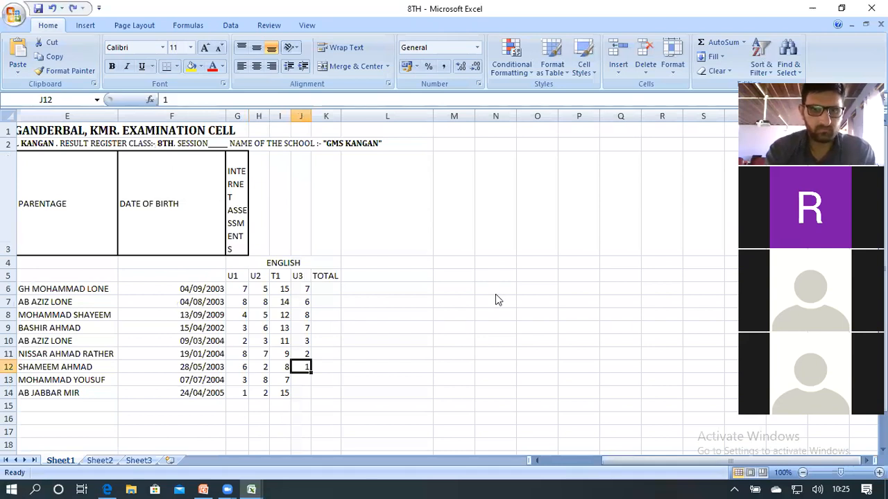
pyautogui.hotkey('ctrl', 'y')
pyautogui.hotkey('ctrl', 'y')
pyautogui.hotkey('ctrl', 'y')
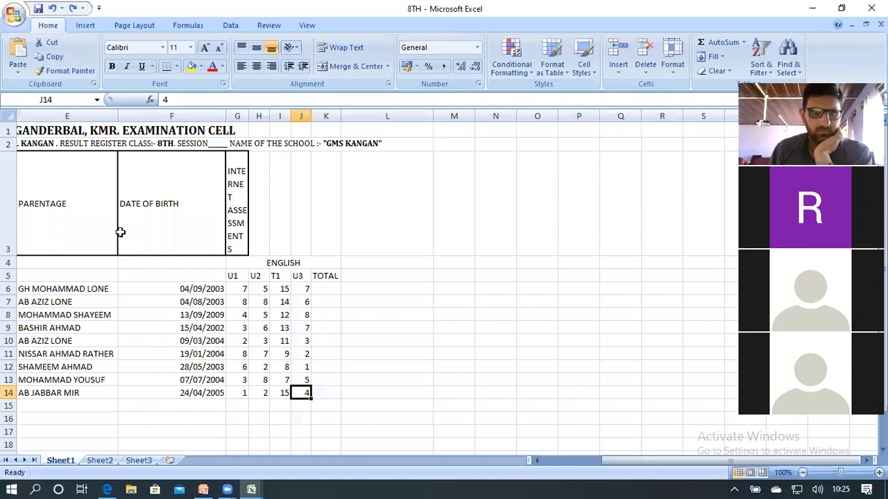
# Merge and center the INTERNET ASSESSMENTS heading across G3:K3, above the ENGLISH columns
pyautogui.click(238, 193)
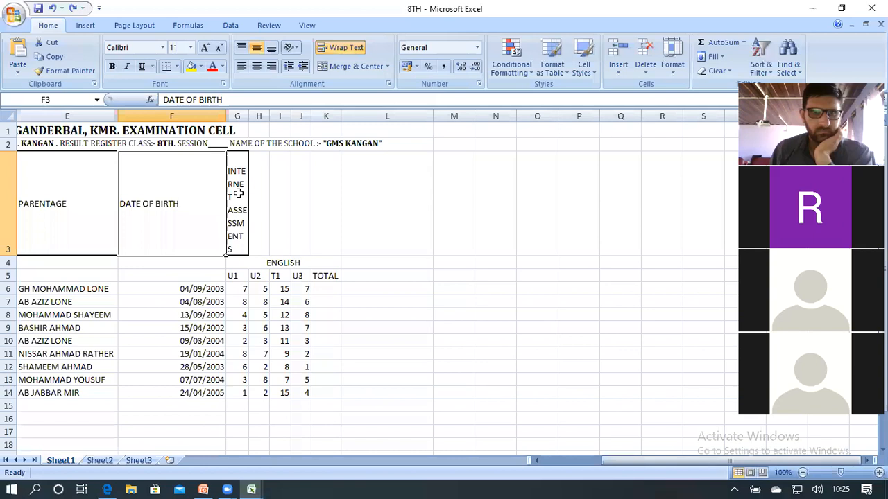
pyautogui.moveTo(241, 194); pyautogui.dragTo(340, 204)
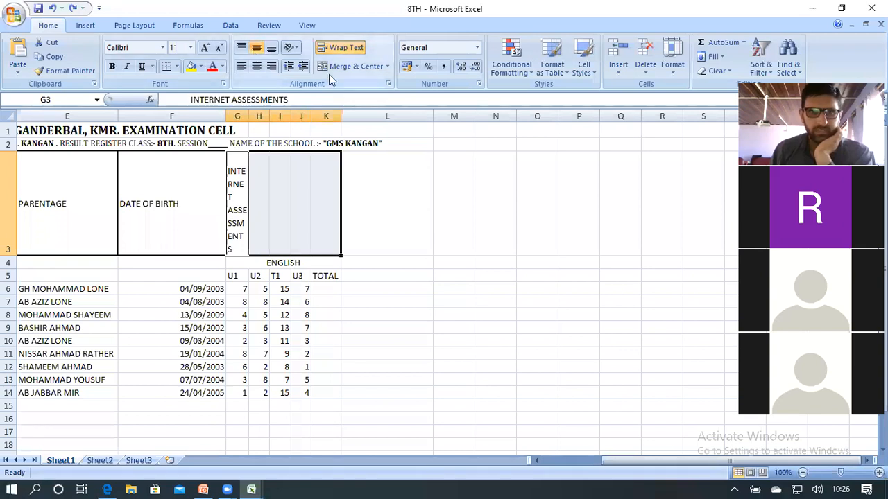
pyautogui.click(355, 66)
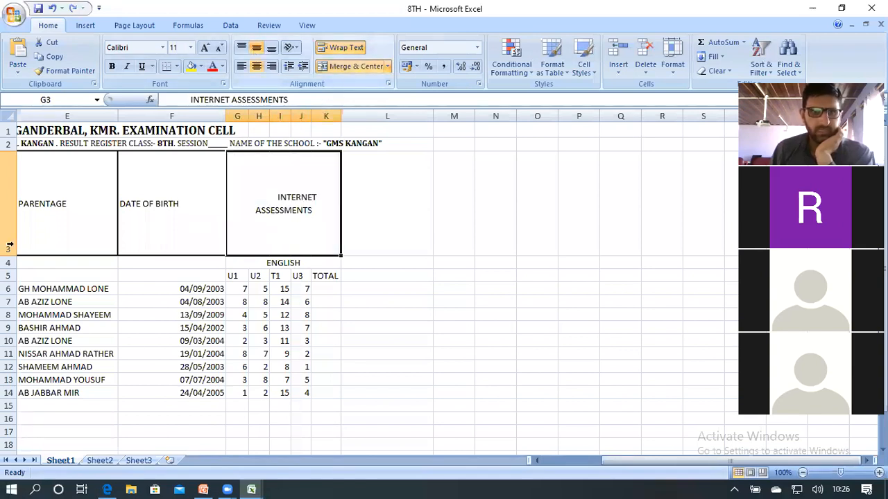
# Switch to the blank Sheet2 and enter the subject heading Engligh in C2
pyautogui.scroll(-5, 465, 305)
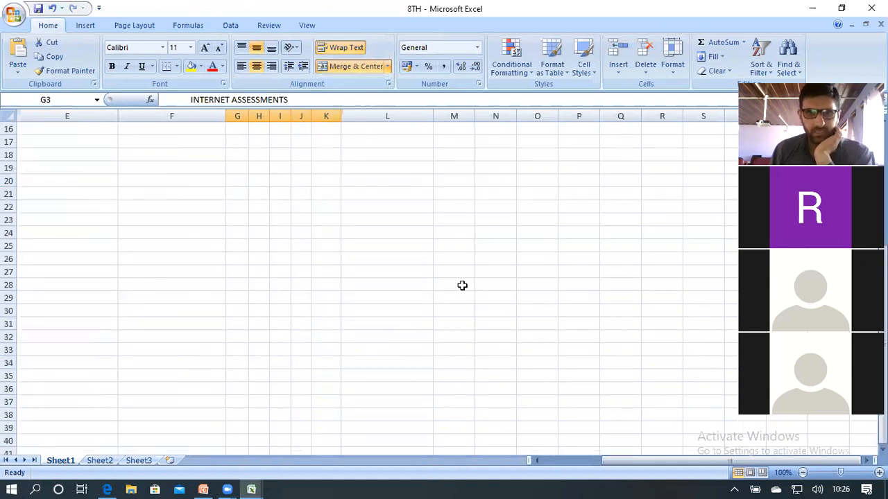
pyautogui.scroll(2, 696, 291)
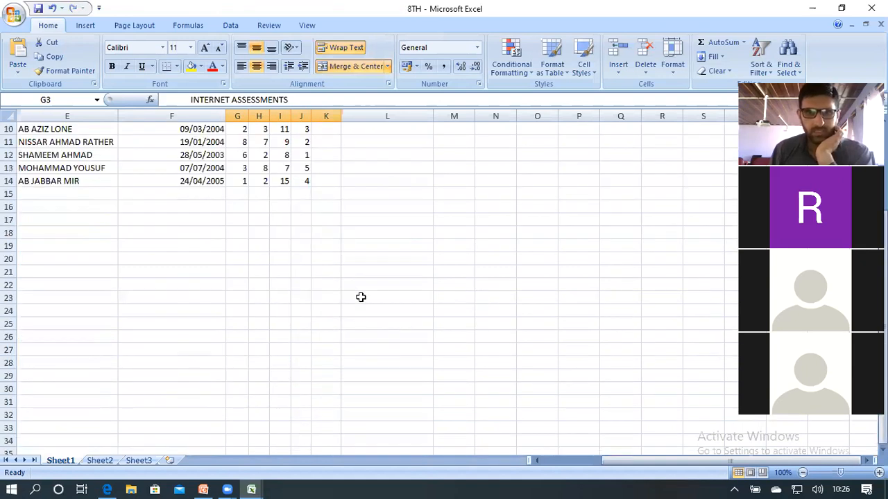
pyautogui.click(97, 460)
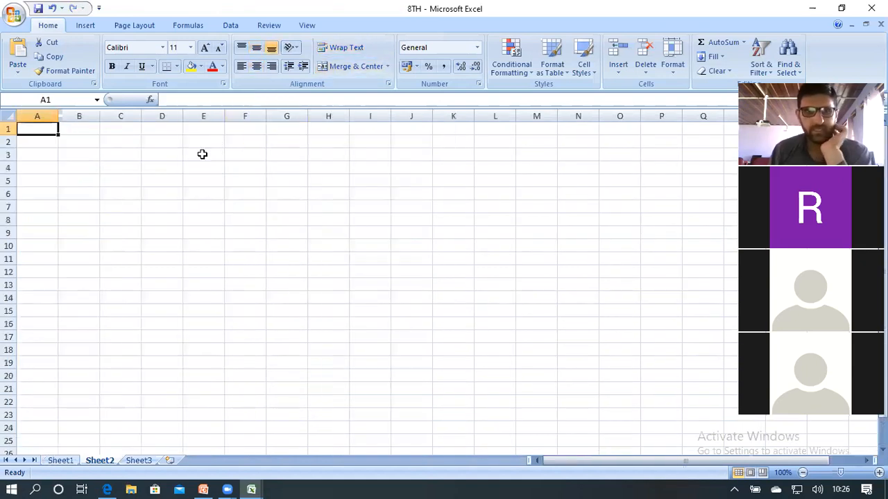
pyautogui.click(116, 143)
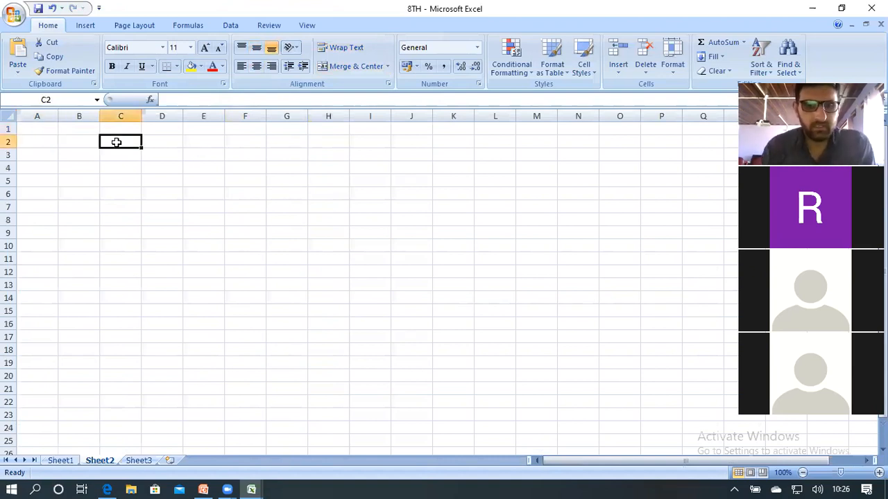
pyautogui.write('eN')
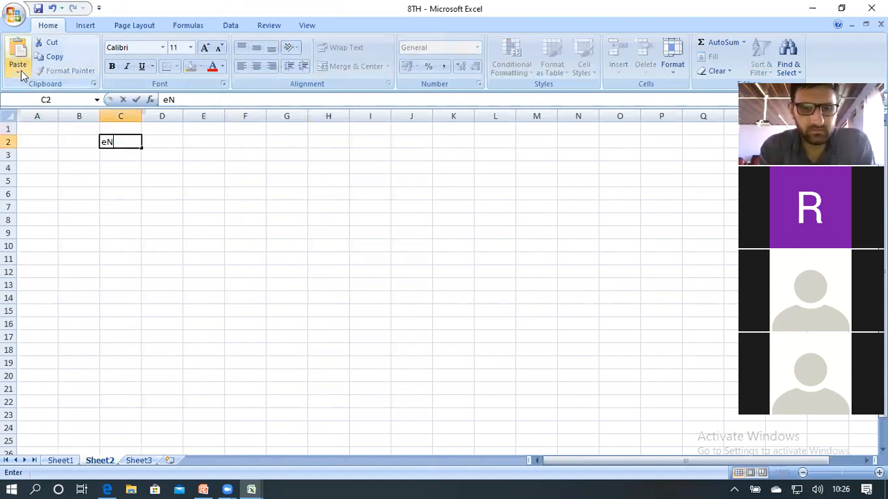
pyautogui.write('GL')
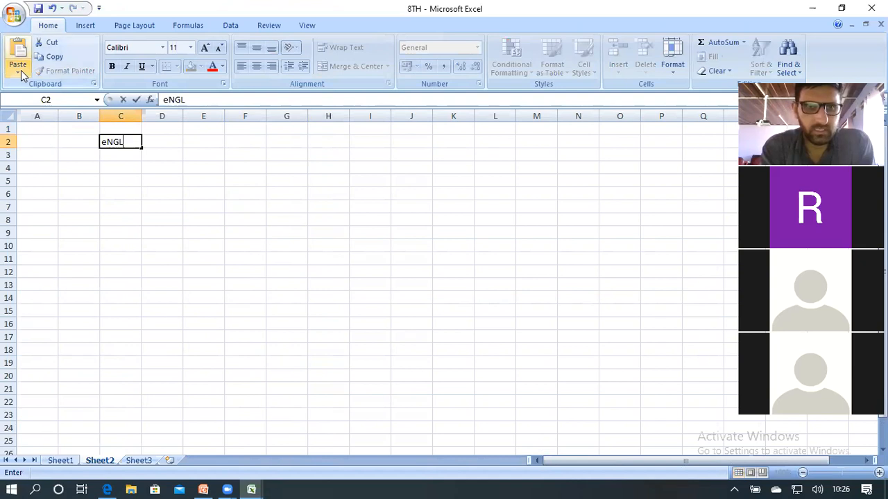
pyautogui.write('ISH')
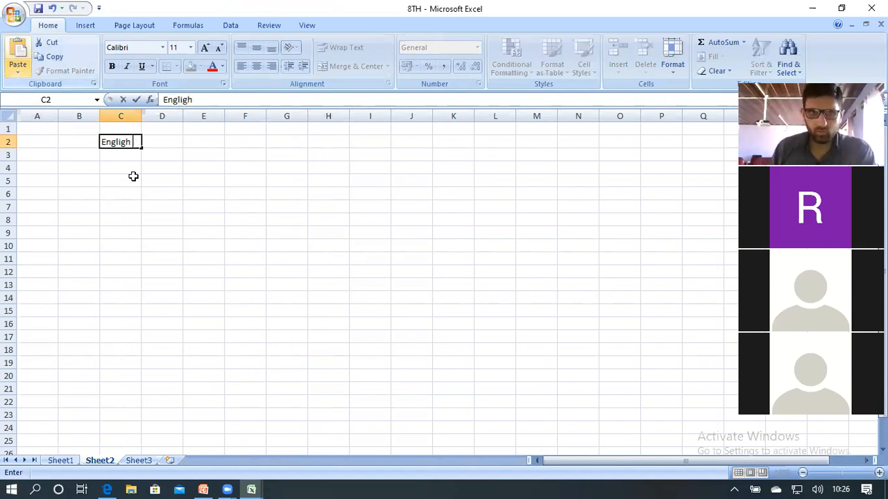
# Enter the test labels T1 in C3 and T2 in D3 beneath the subject heading
pyautogui.click(130, 156)
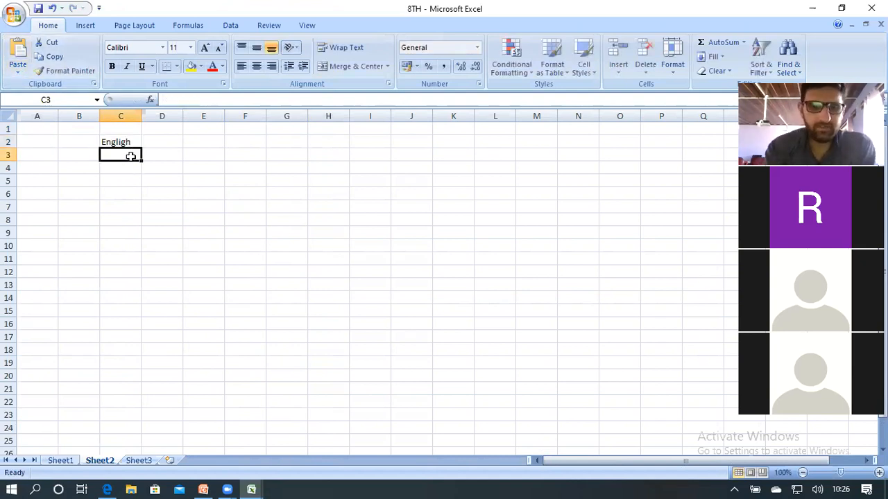
pyautogui.write('T1')
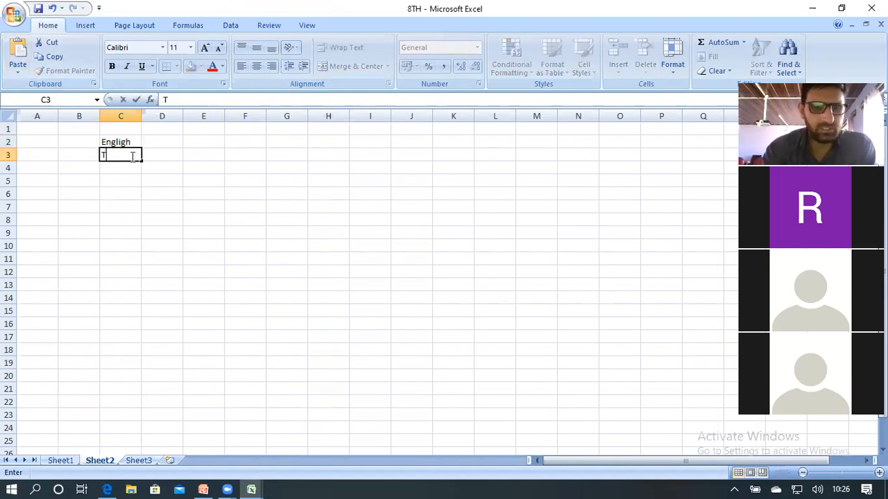
pyautogui.press('Tab')
pyautogui.write('T')
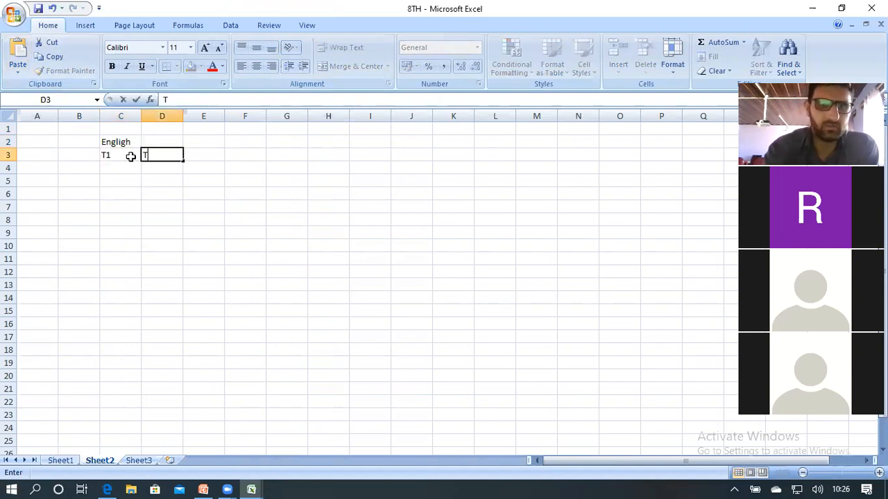
pyautogui.write('2')
pyautogui.click(149, 188)
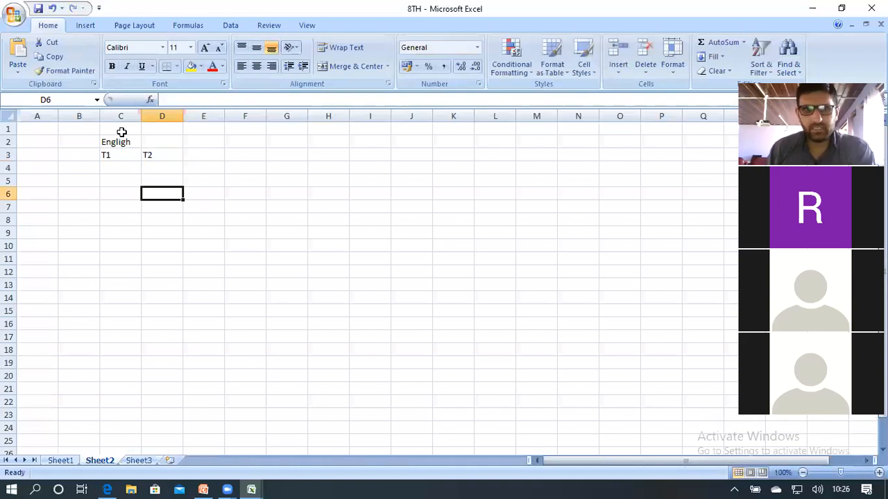
pyautogui.click(134, 141)
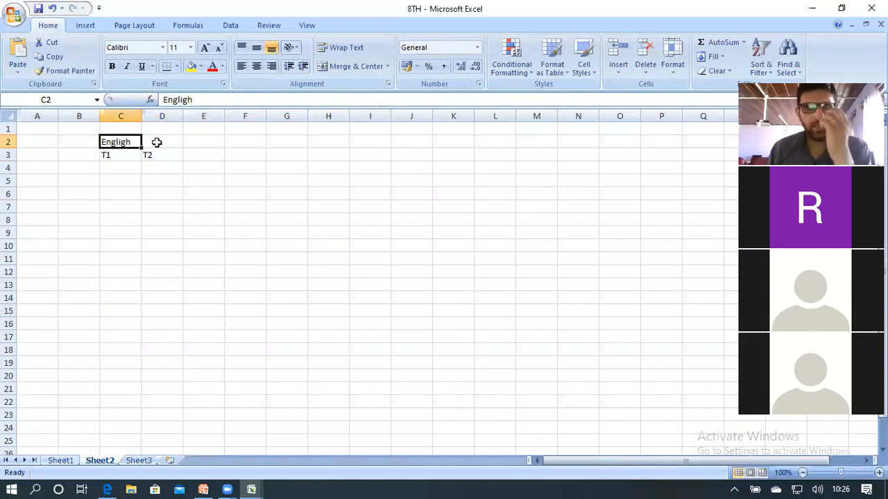
pyautogui.moveTo(156, 142); pyautogui.dragTo(157, 142)
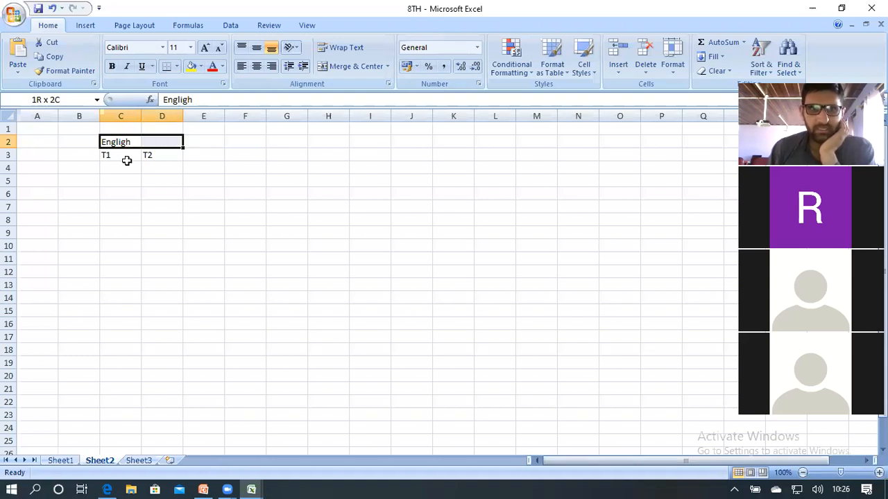
pyautogui.click(149, 154)
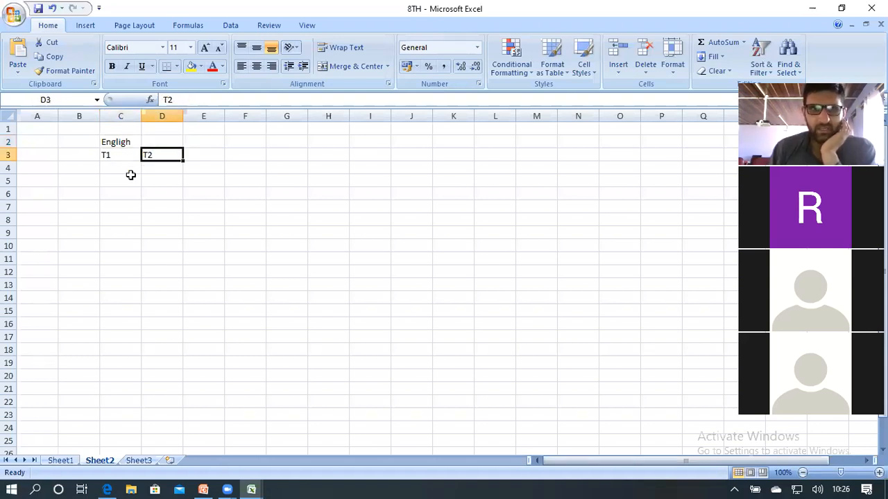
# Merge and center the Engligh heading across C2:D2, above the T1 and T2 labels
pyautogui.click(93, 191)
pyautogui.click(120, 142)
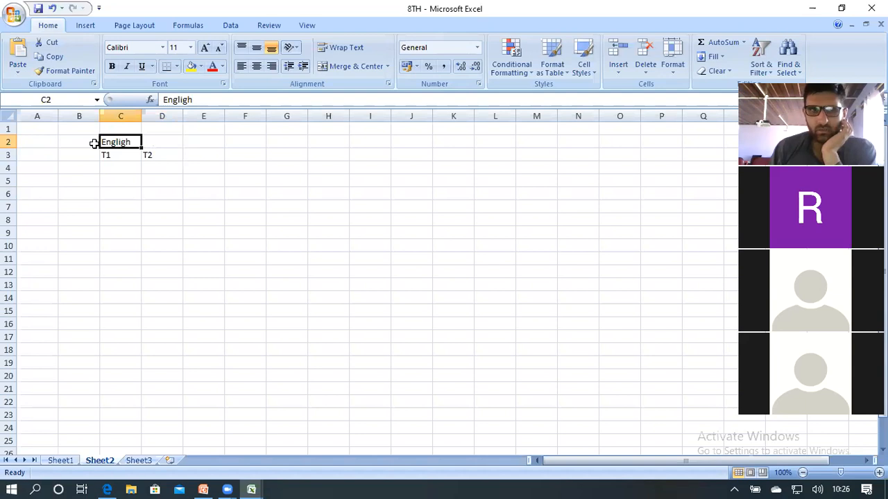
pyautogui.moveTo(161, 142); pyautogui.dragTo(161, 142)
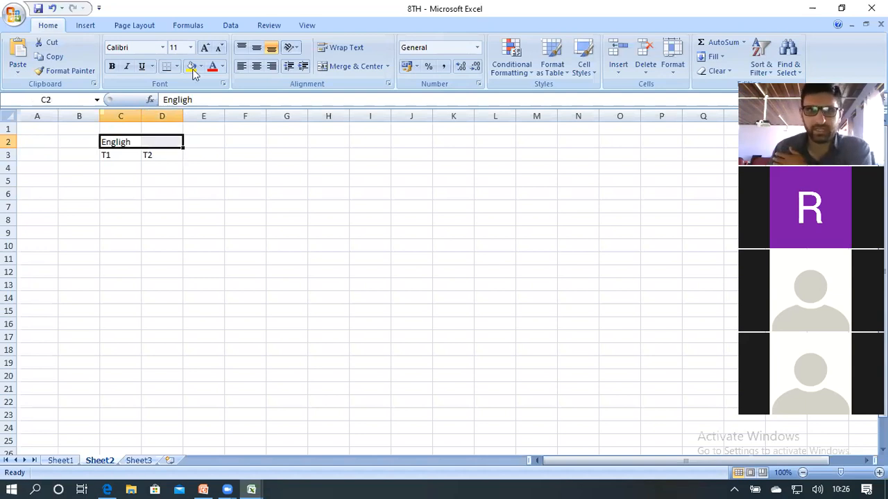
pyautogui.click(344, 67)
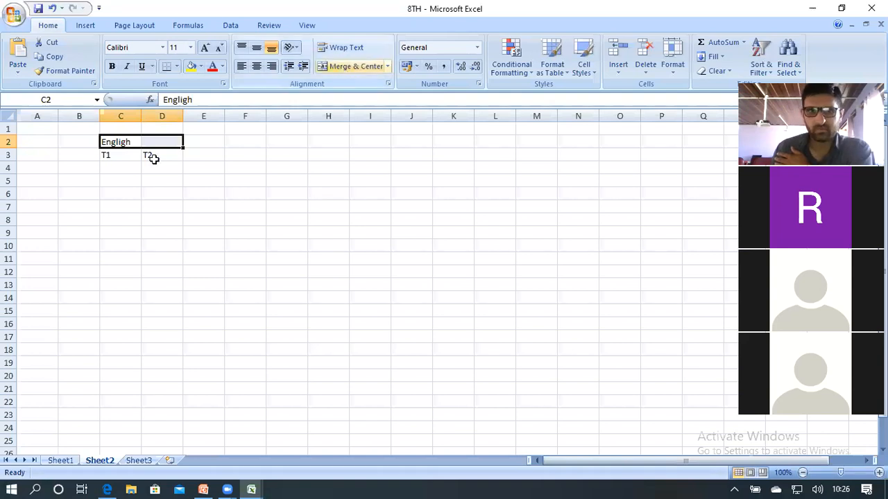
pyautogui.click(144, 156)
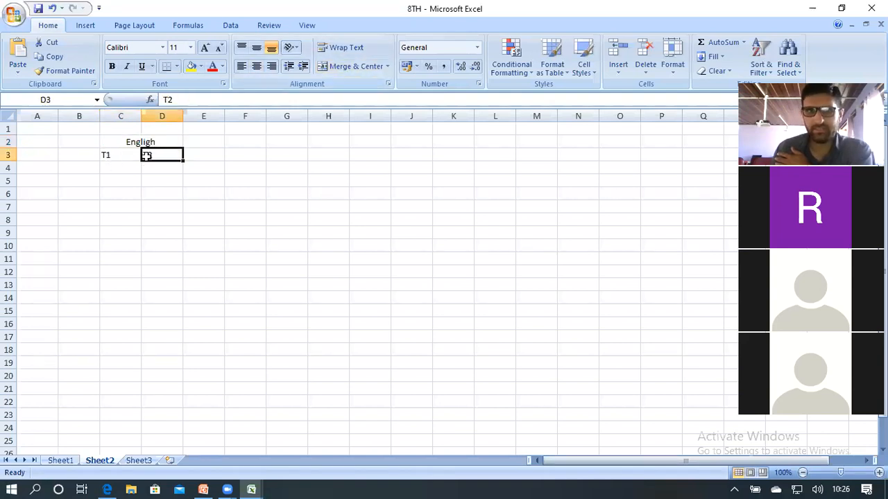
pyautogui.press('Left')
pyautogui.press('Right')
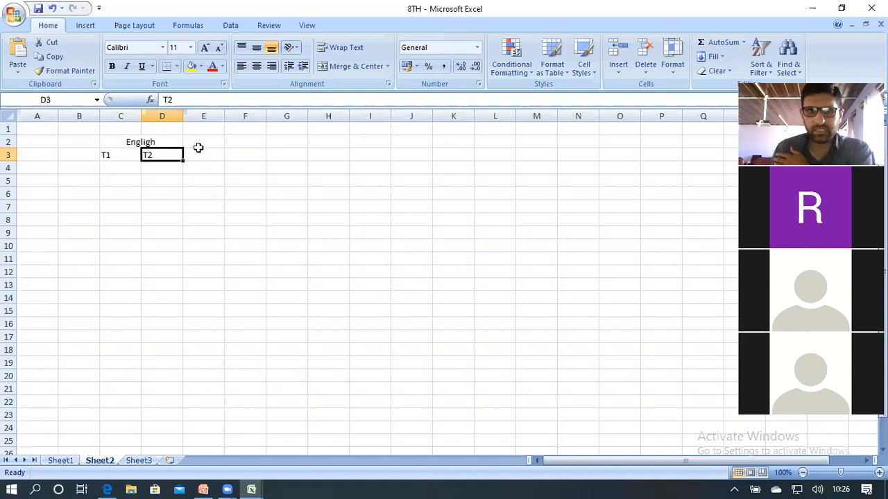
# Merge and center cells E2:F2 and enter the subject heading Math in them
pyautogui.click(202, 140)
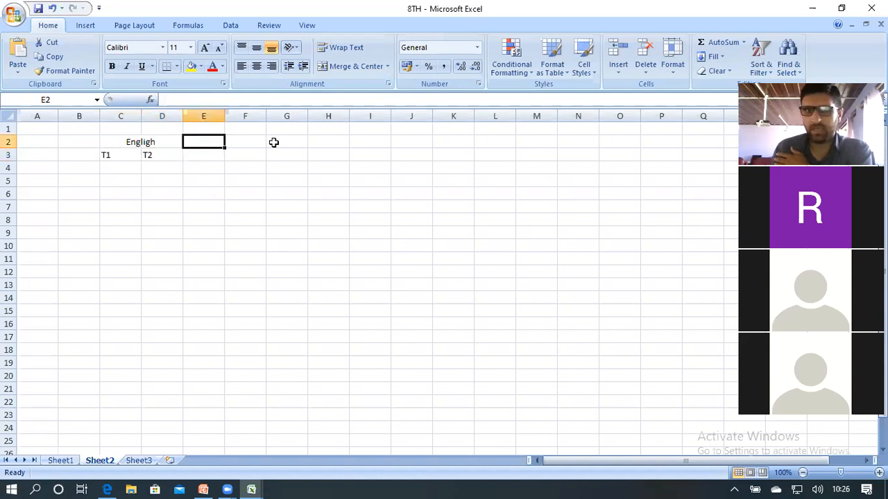
pyautogui.hotkey('shift', 'Right')
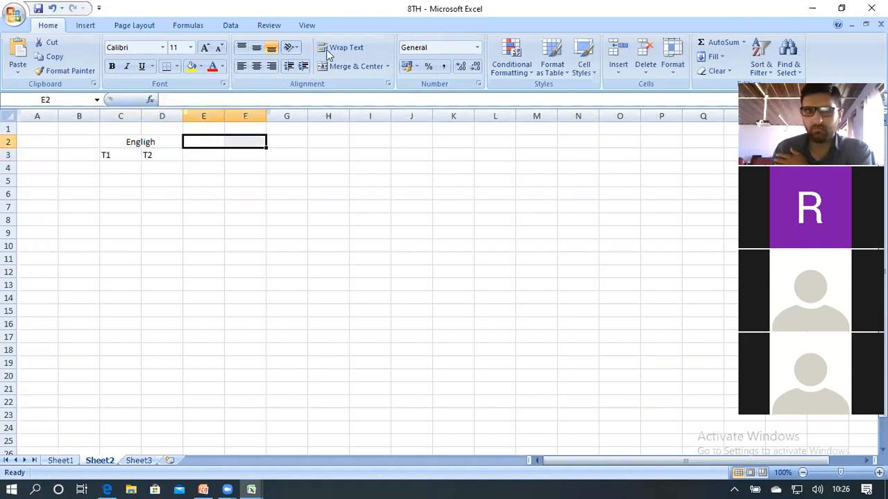
pyautogui.click(331, 71)
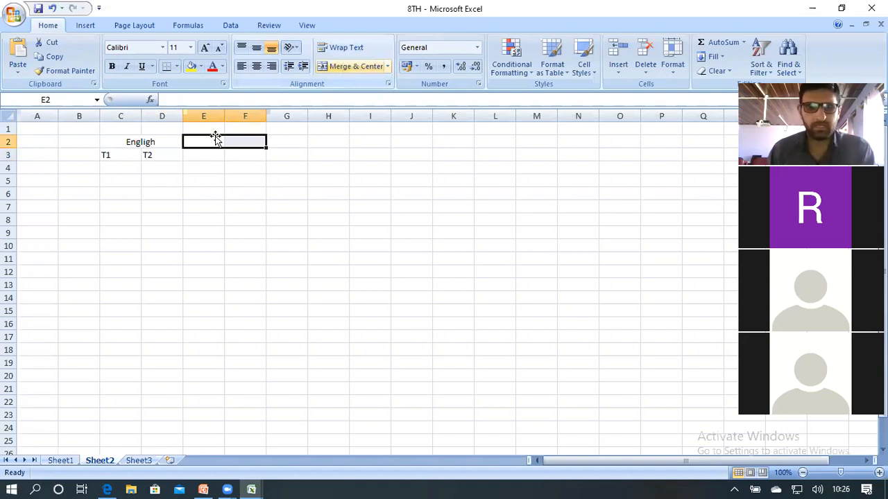
pyautogui.write('Math')
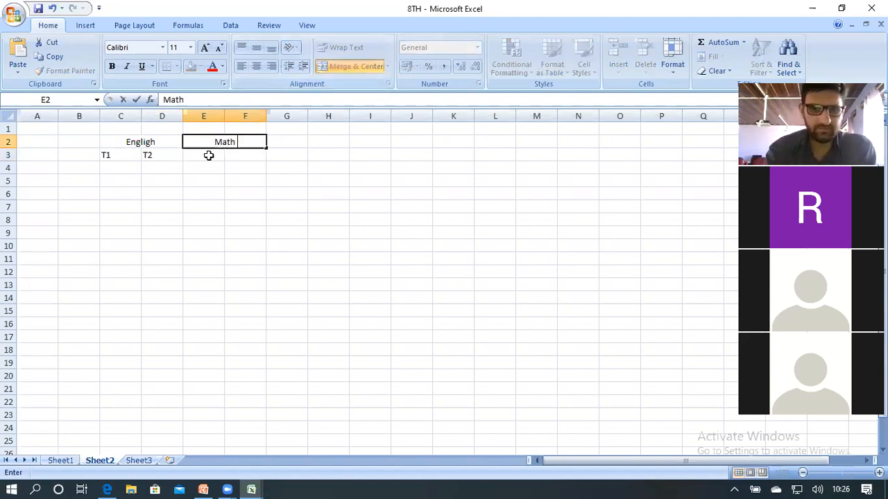
# Enter the test labels t1 in E3 and t2 in F3 beneath the Math heading
pyautogui.click(208, 156)
pyautogui.write('t')
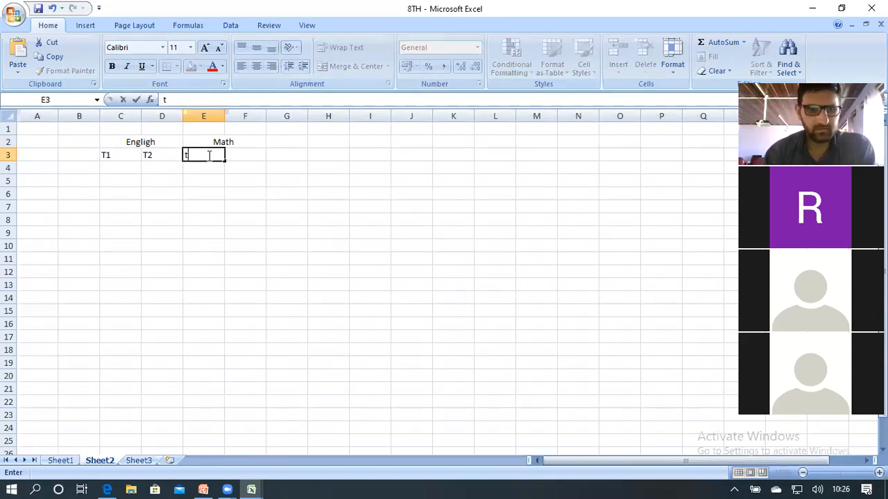
pyautogui.write('1')
pyautogui.press('Tab')
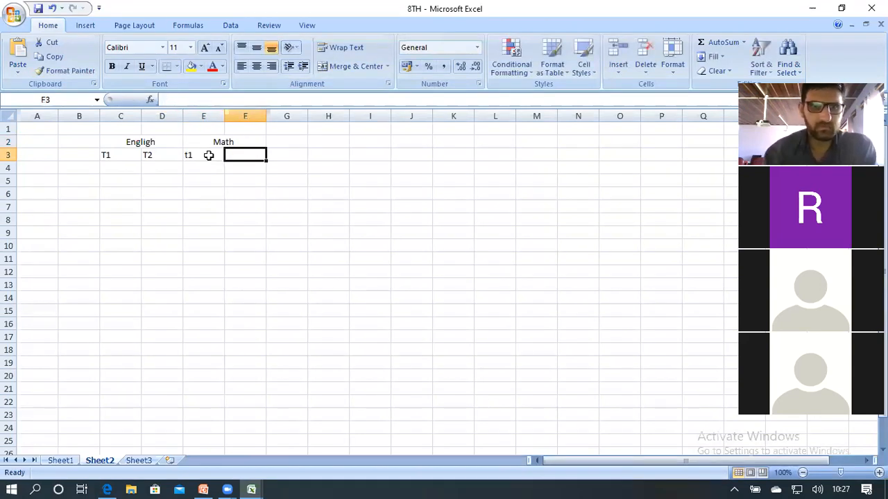
pyautogui.write('t2')
pyautogui.click(232, 220)
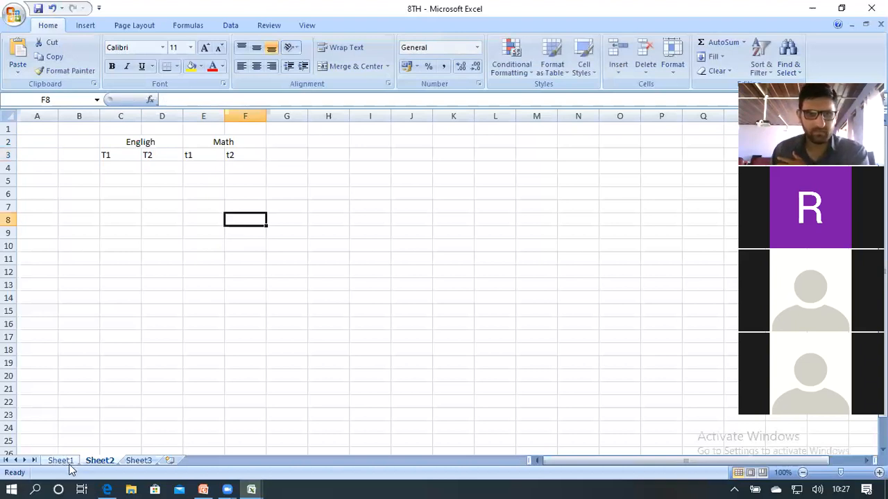
# Return to Sheet1 and total the first student's ENGLISH marks in K6 with the formula =SUM(G6:J6)
pyautogui.hotkey('ctrl', 'pageup')
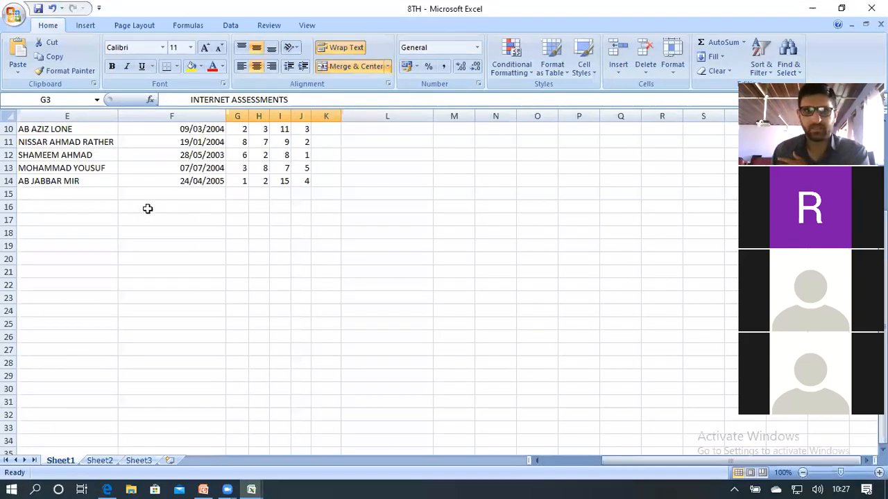
pyautogui.scroll(3, 288, 263)
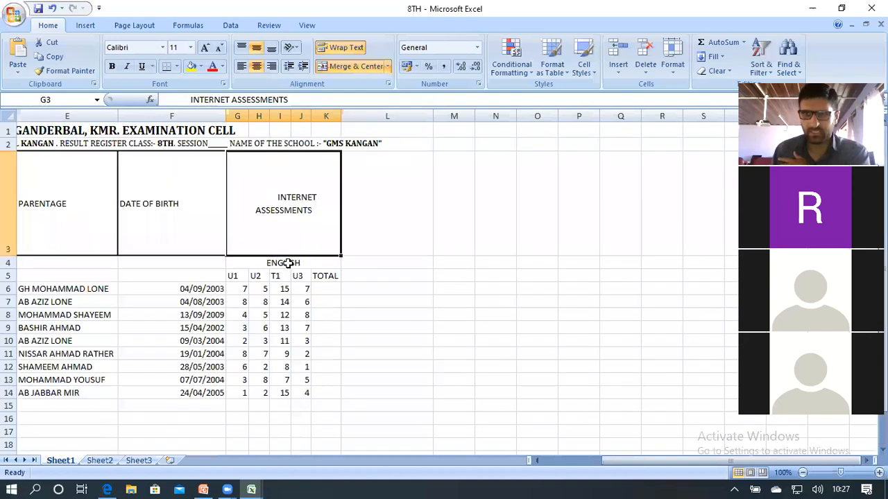
pyautogui.click(288, 263)
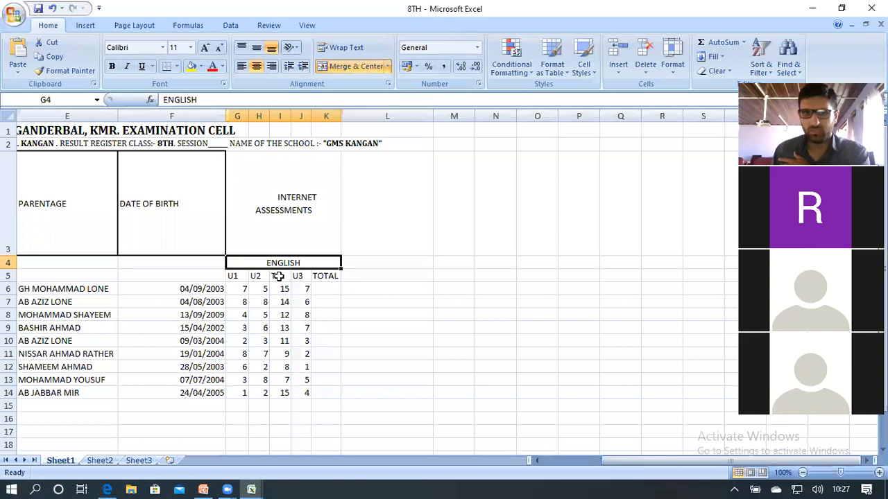
pyautogui.click(321, 276)
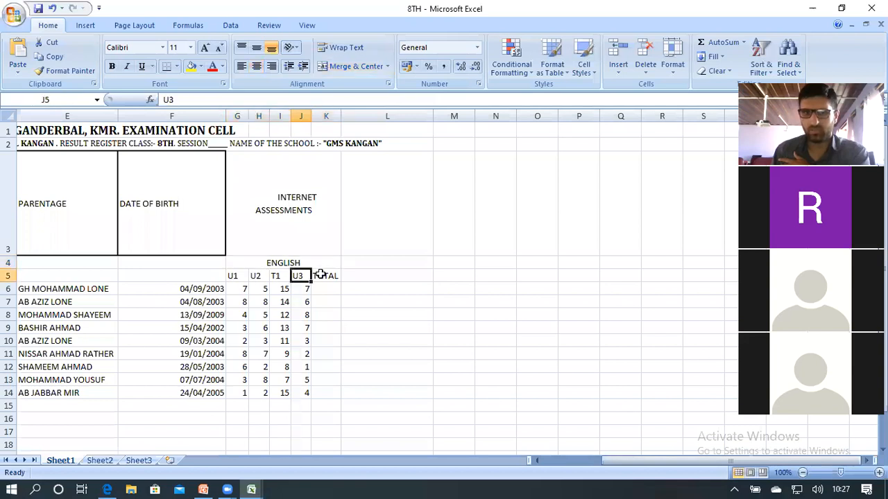
pyautogui.press('Down')
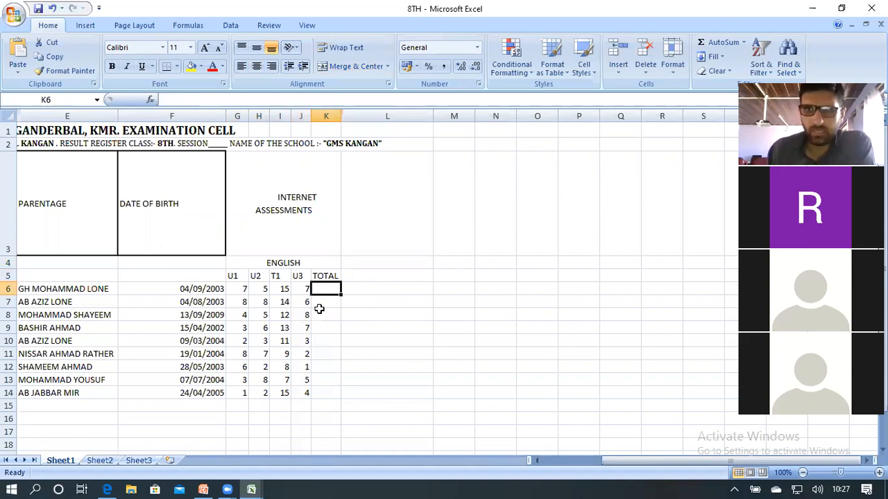
pyautogui.scroll(-1, 319, 309)
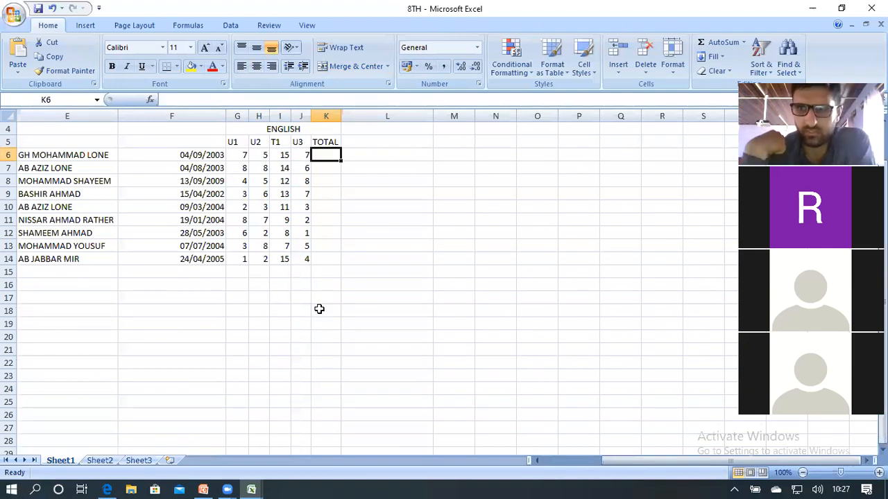
pyautogui.write('=')
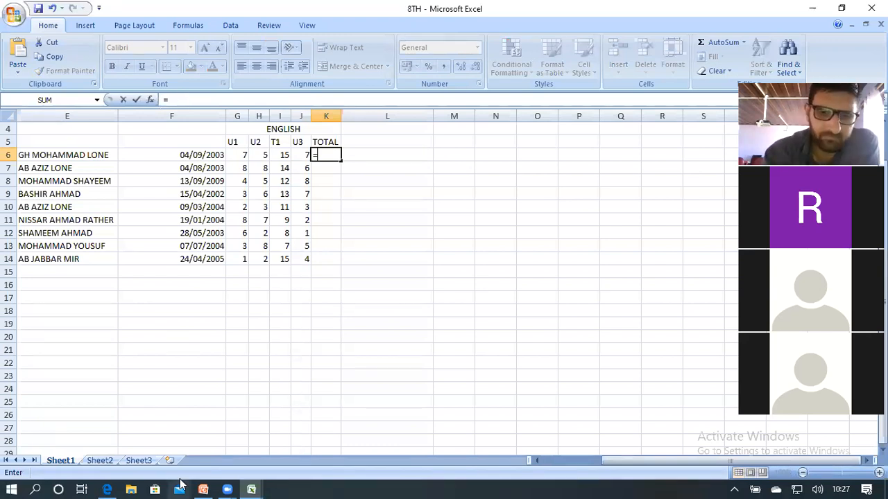
pyautogui.write('sum')
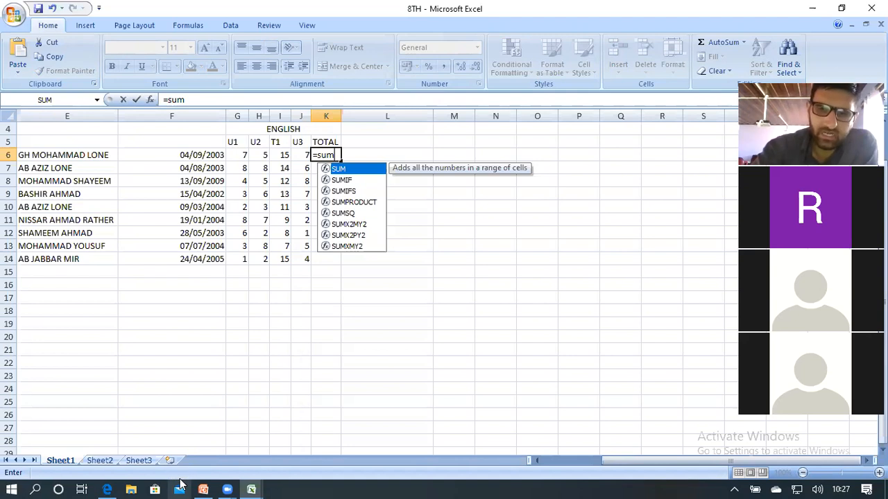
pyautogui.write('(')
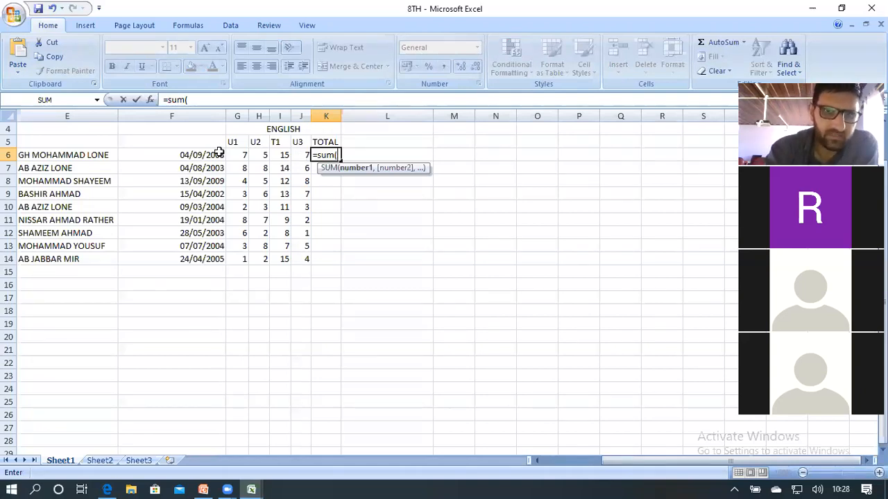
pyautogui.write('g')
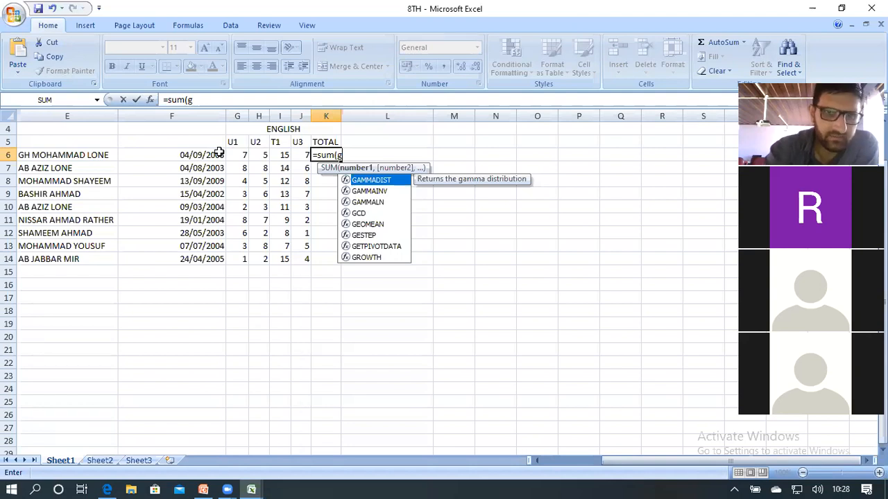
pyautogui.write('6')
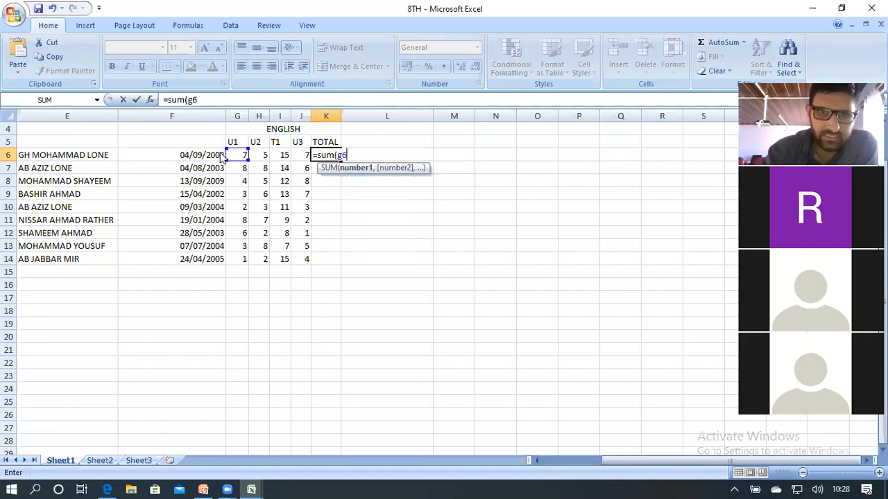
pyautogui.write(':')
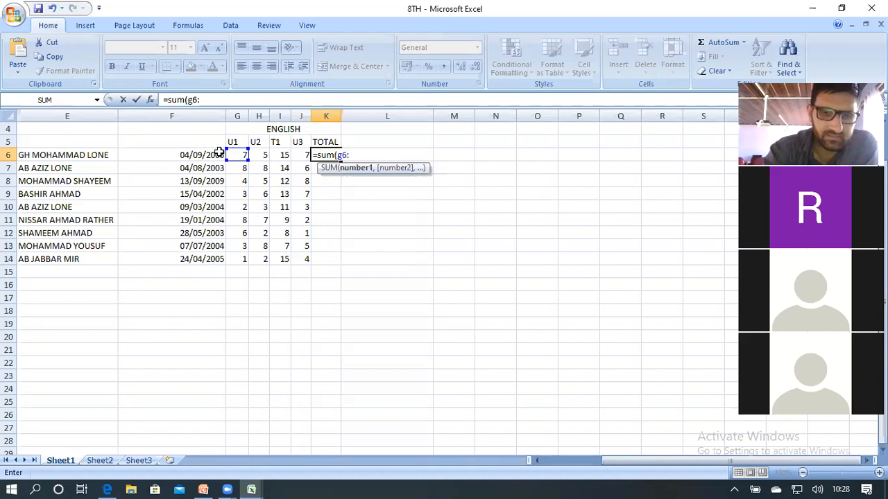
pyautogui.write('j6')
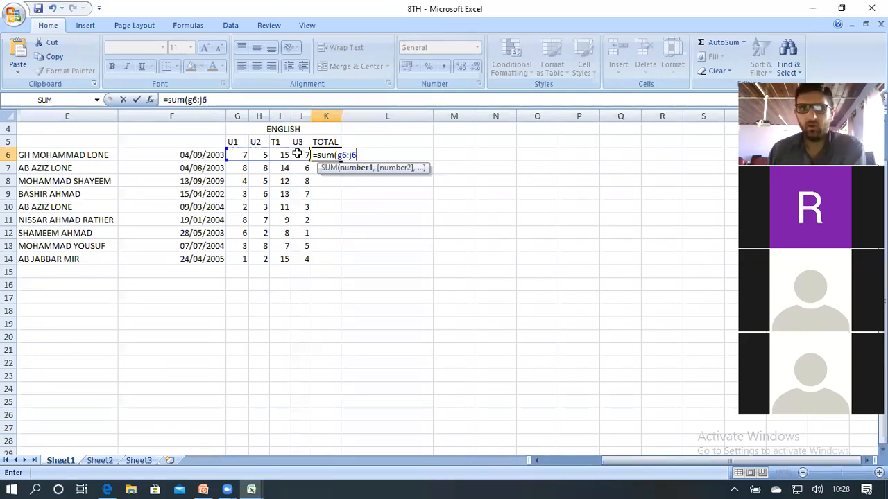
pyautogui.press('Return')
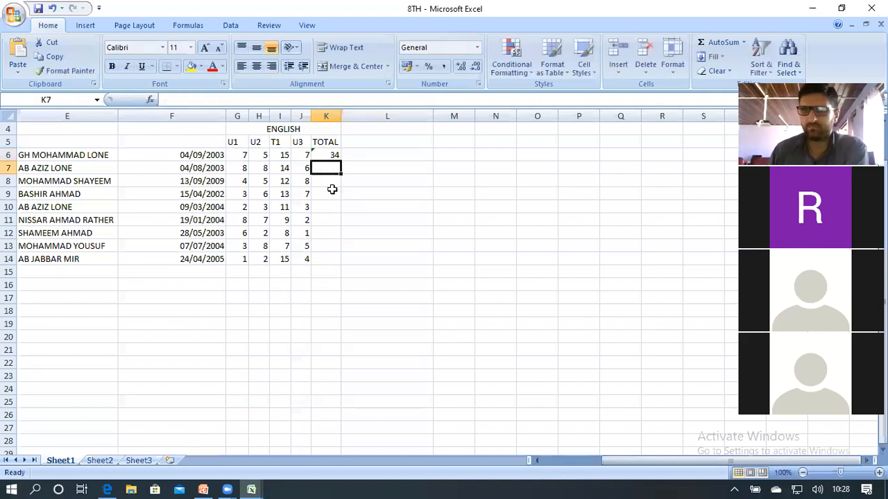
# Fill the TOTAL formula from K6 down to K14 for the remaining students
pyautogui.click(335, 158)
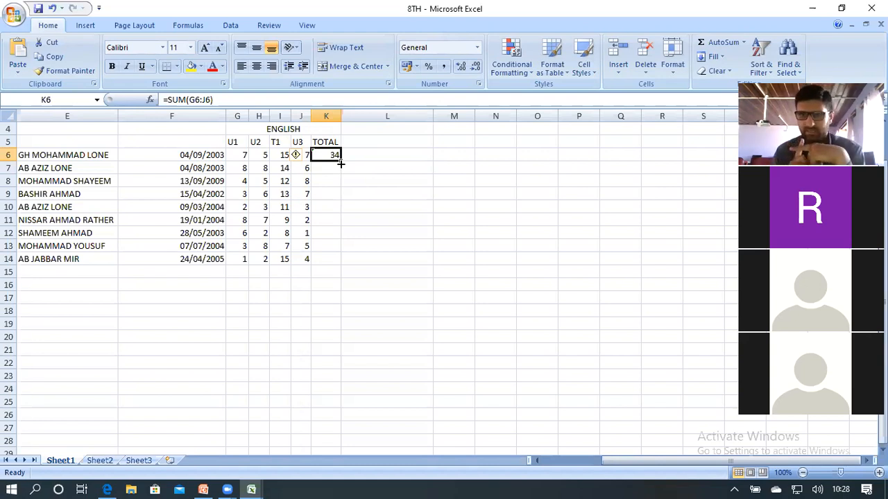
pyautogui.moveTo(341, 164); pyautogui.dragTo(329, 332)
pyautogui.click(329, 334)
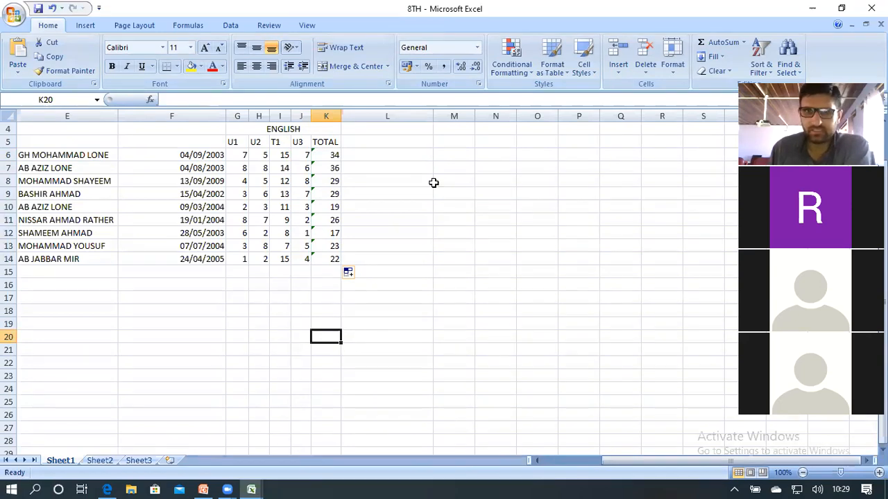
# Add the column heading result in L5, beside the TOTAL heading
pyautogui.click(371, 142)
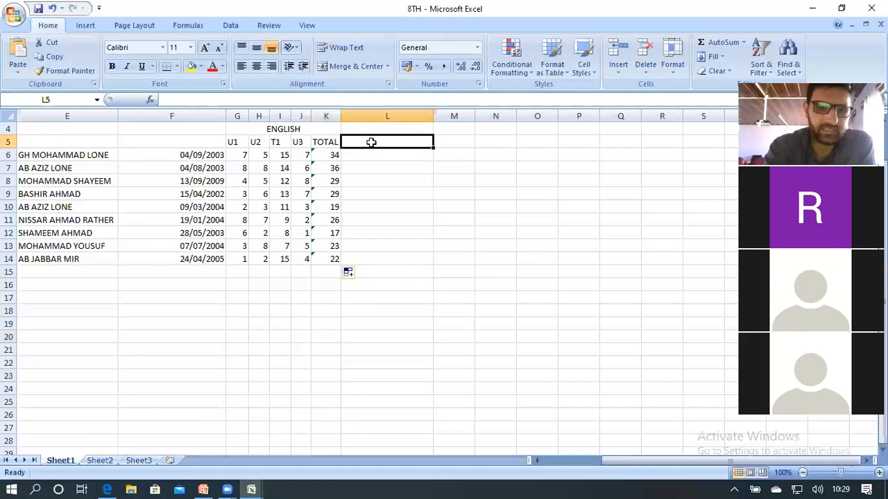
pyautogui.write('re')
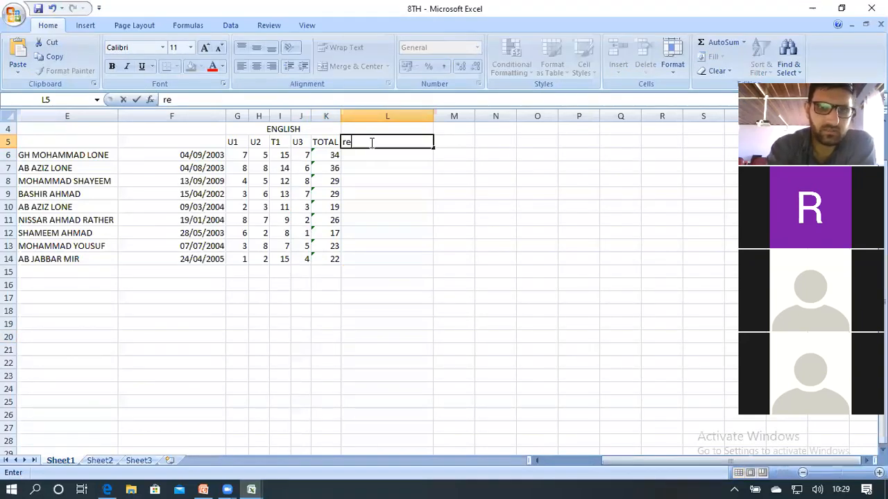
pyautogui.write('sult')
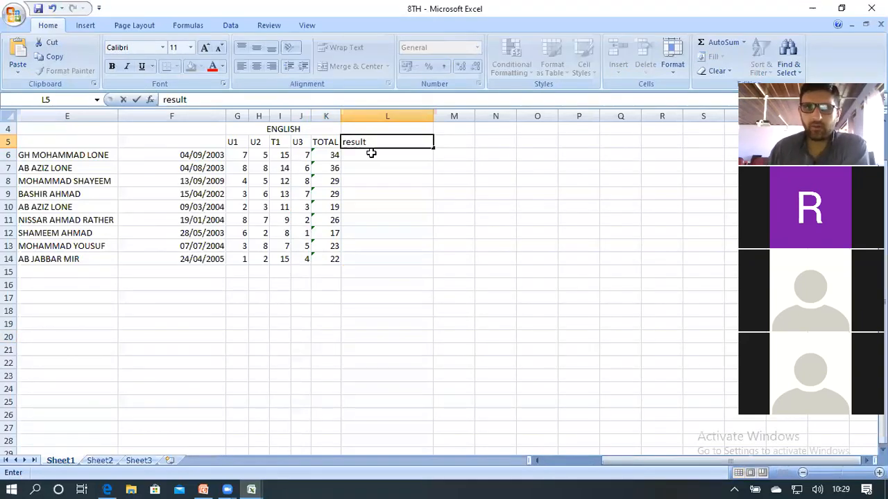
pyautogui.hotkey('ctrl', 'Return')
# Begin an IF formula in L6 that tests whether the first student's TOTAL in K6 is greater than 25
pyautogui.click(371, 155)
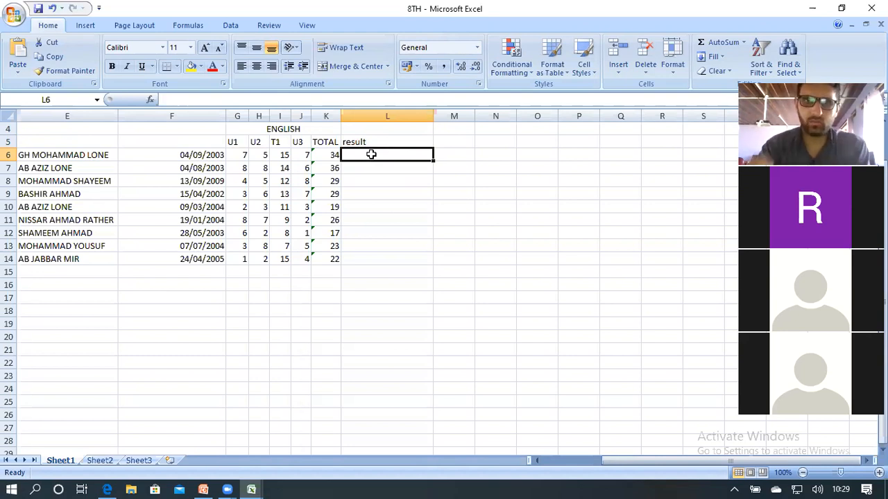
pyautogui.write('=')
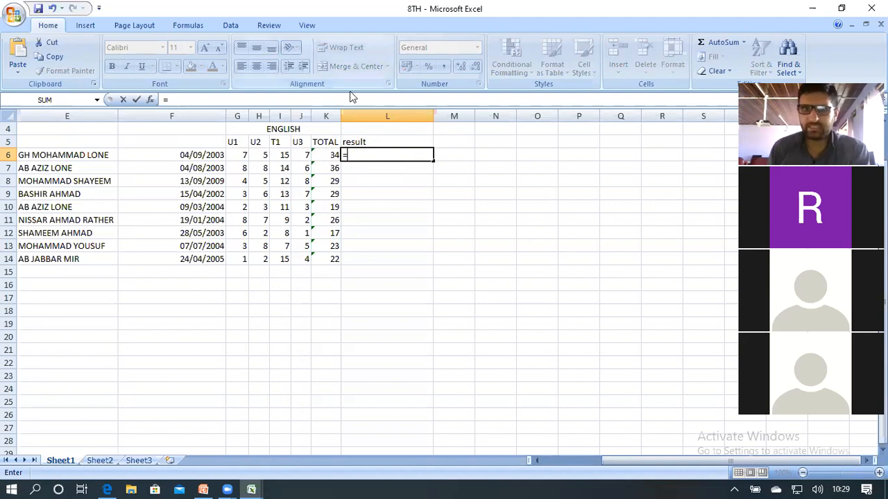
pyautogui.click(332, 155)
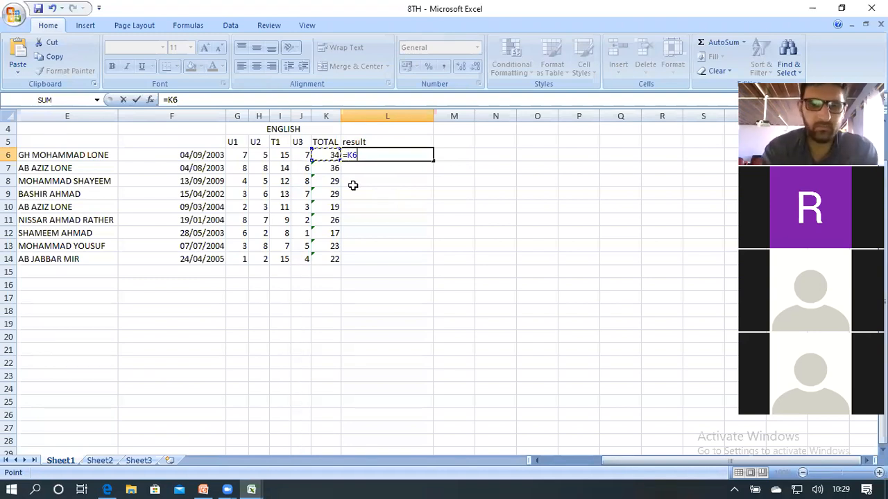
pyautogui.press('F2')
pyautogui.press('Left')
pyautogui.press('Left')
pyautogui.write('if')
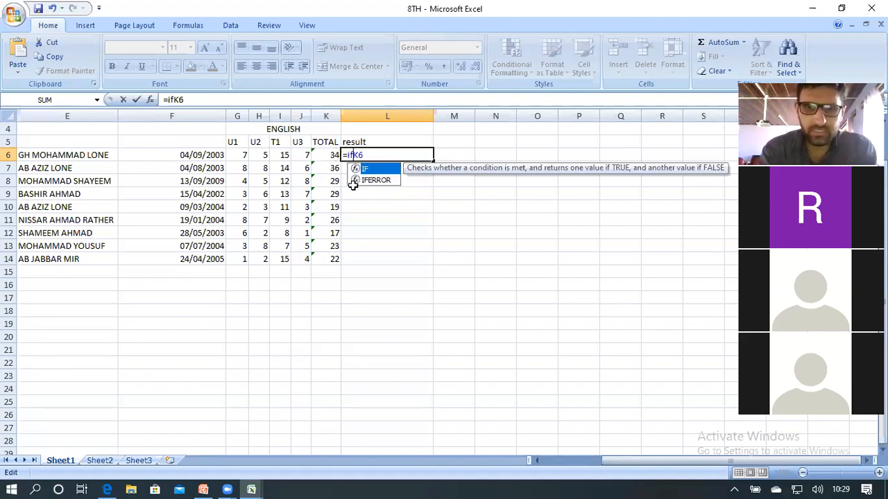
pyautogui.write('(')
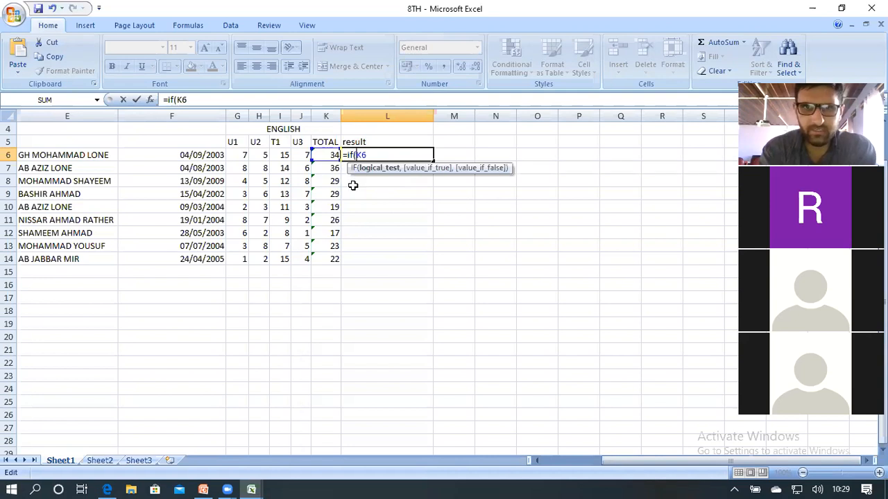
pyautogui.press('Right')
pyautogui.press('Right')
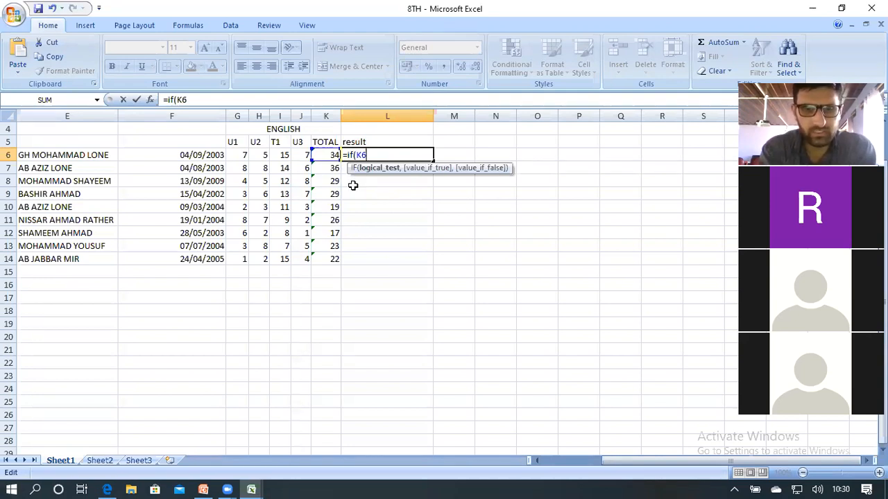
pyautogui.write('>25')
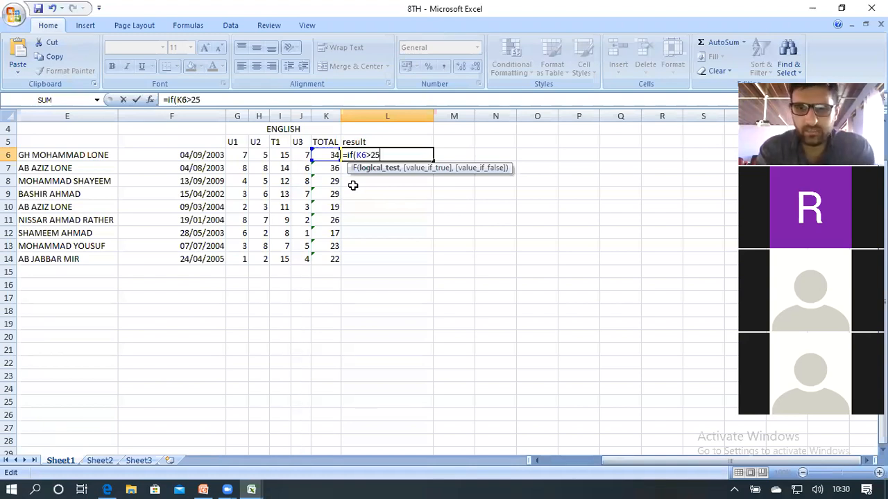
pyautogui.write(',')
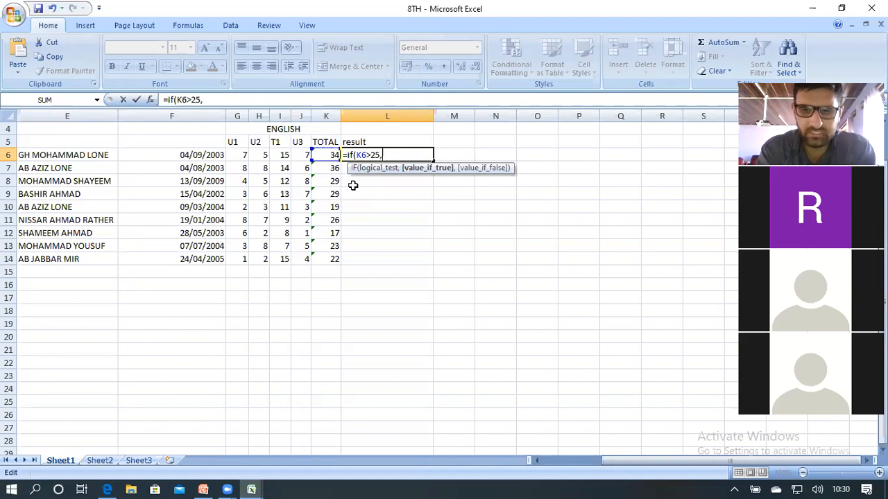
# Set "Pass" as the value the IF formula in L6 returns when the test is true
pyautogui.write('@p')
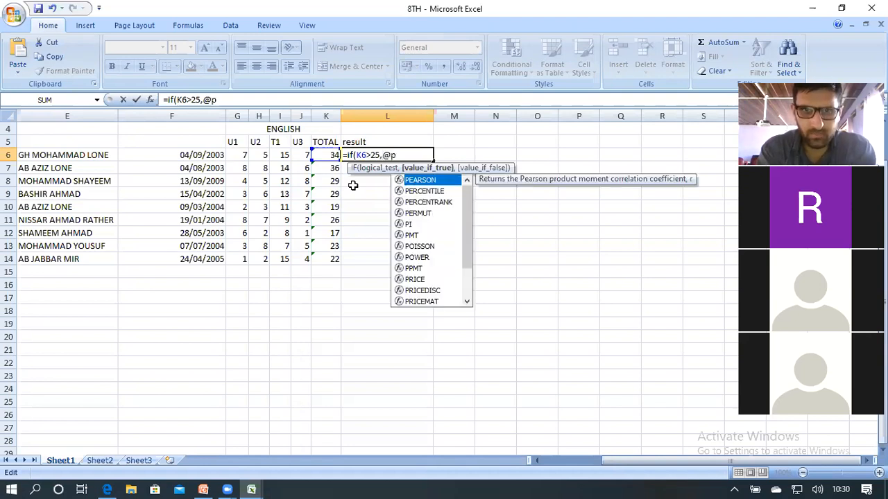
pyautogui.press('BackSpace')
pyautogui.press('BackSpace')
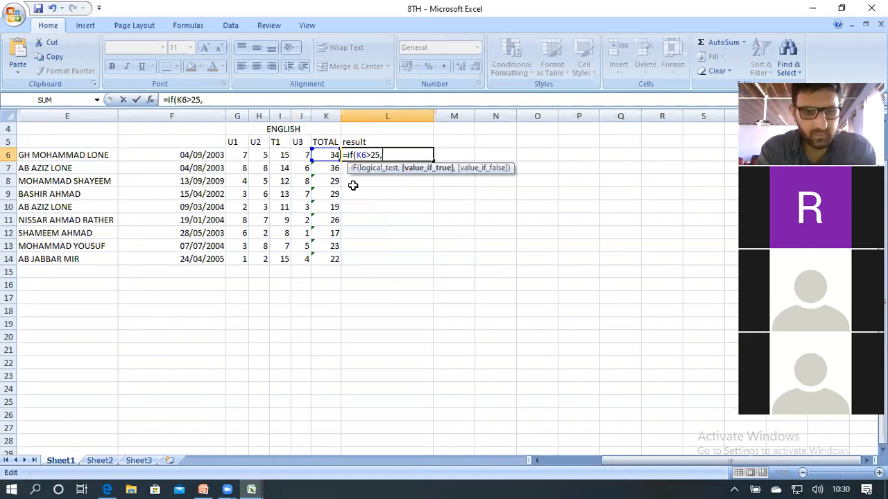
pyautogui.write('"')
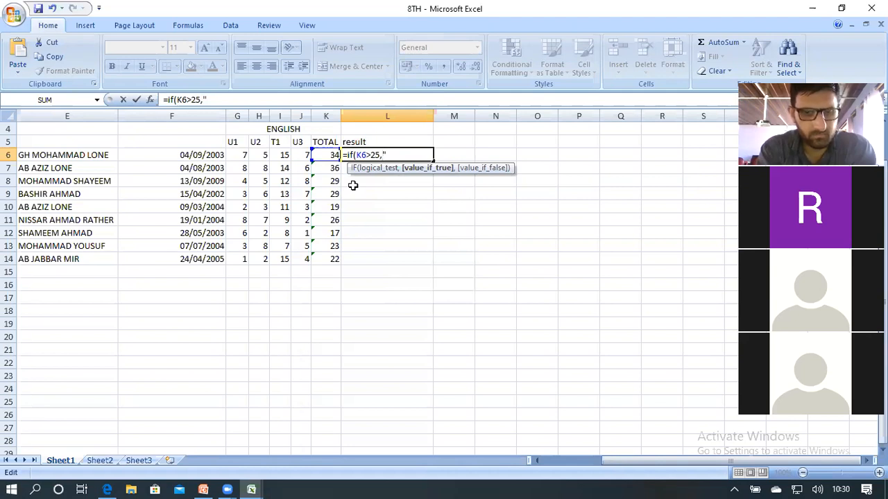
pyautogui.write('Pa')
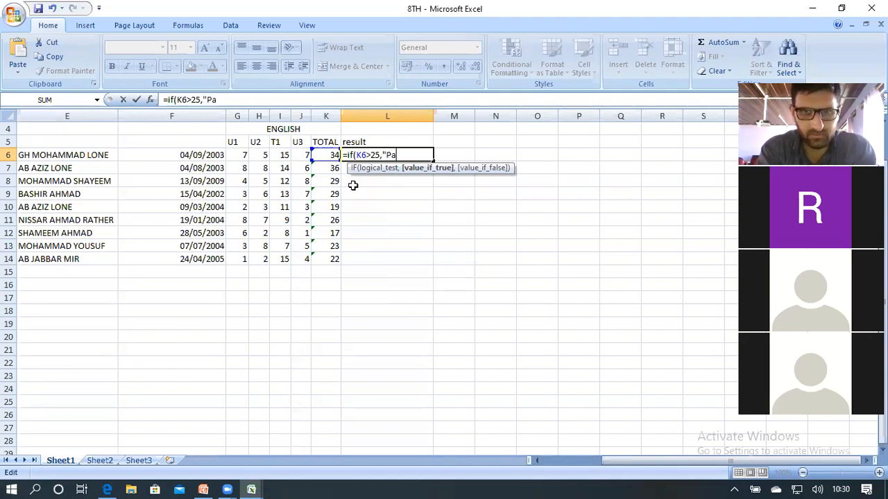
pyautogui.write('ss')
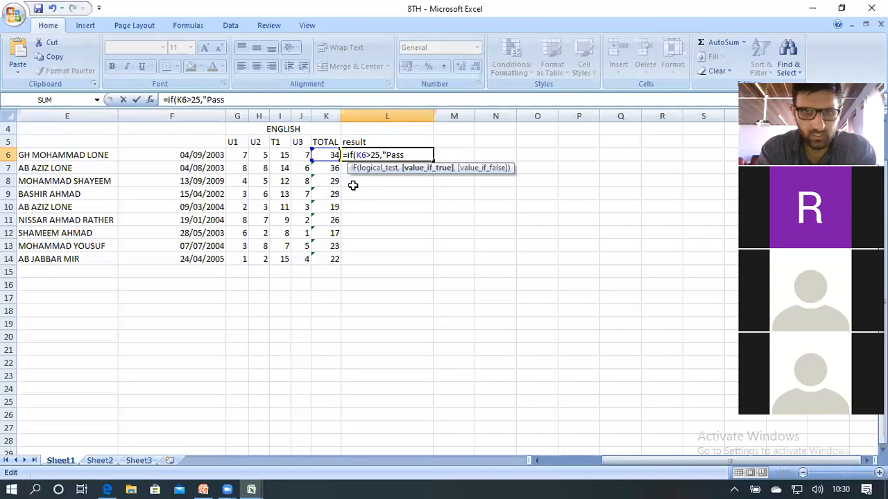
pyautogui.write('@')
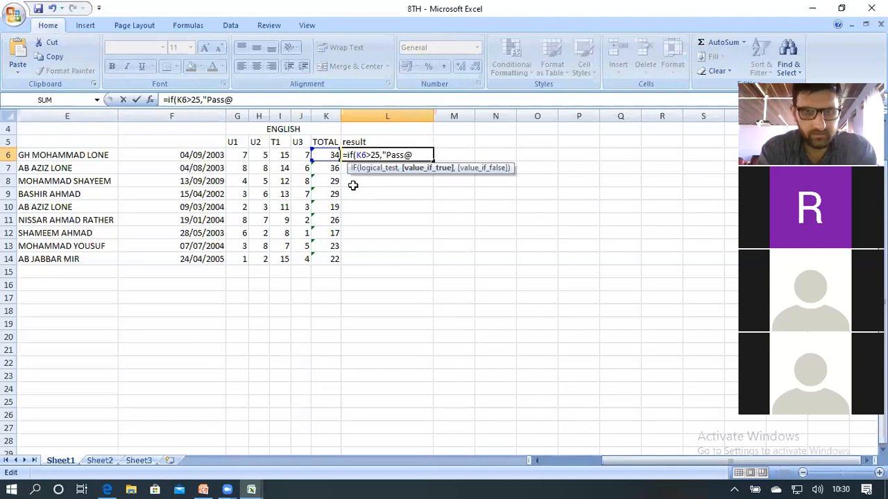
pyautogui.press('BackSpace')
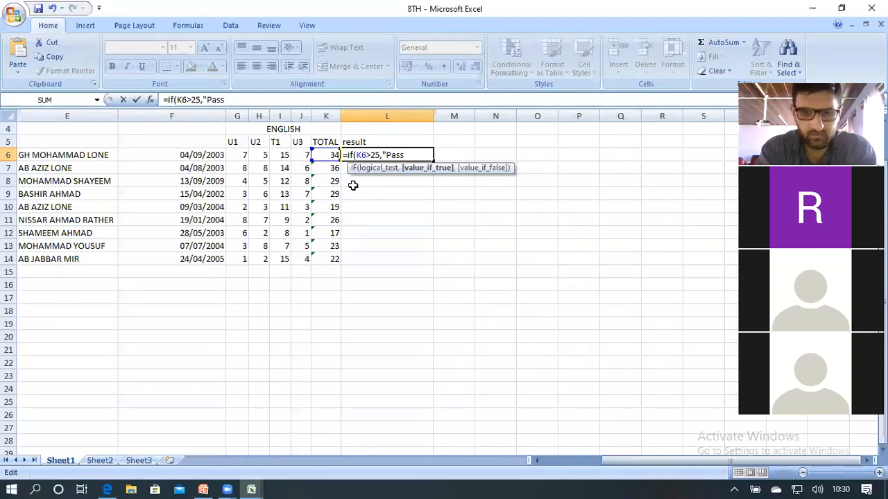
pyautogui.write('",@')
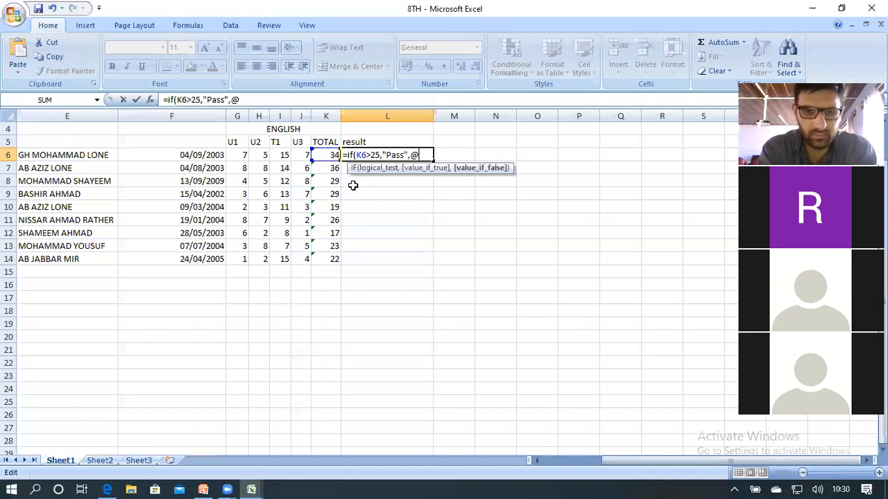
# Set "Fail" as the false value and enter the completed formula =IF(K6>25,"Pass","Fail") in L6
pyautogui.write('Fai')
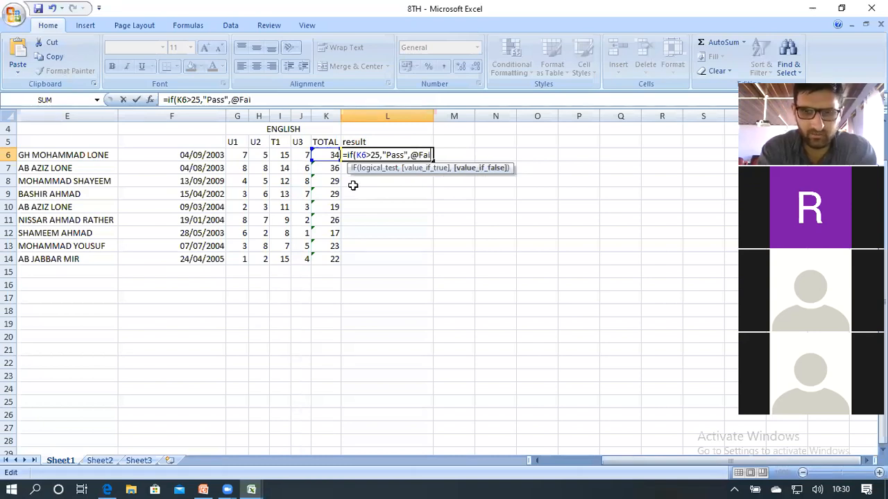
pyautogui.write('l')
pyautogui.press('BackSpace')
pyautogui.press('BackSpace')
pyautogui.press('BackSpace')
pyautogui.press('BackSpace')
pyautogui.press('BackSpace')
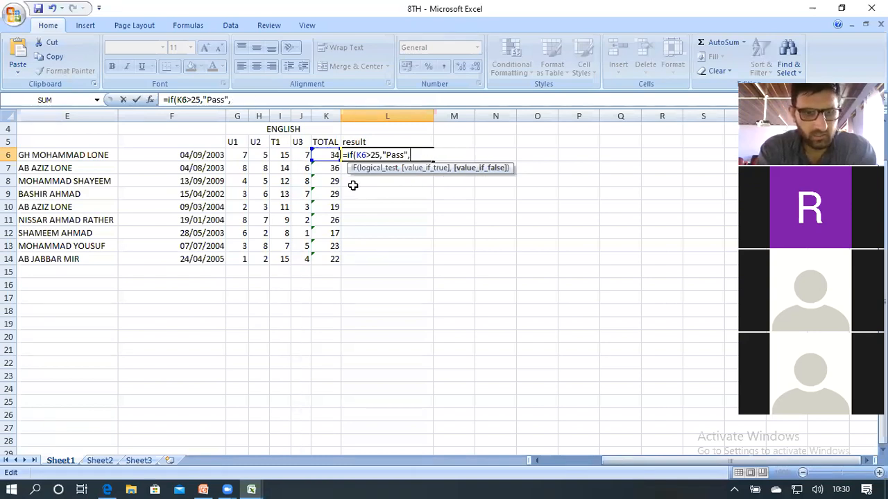
pyautogui.write('"')
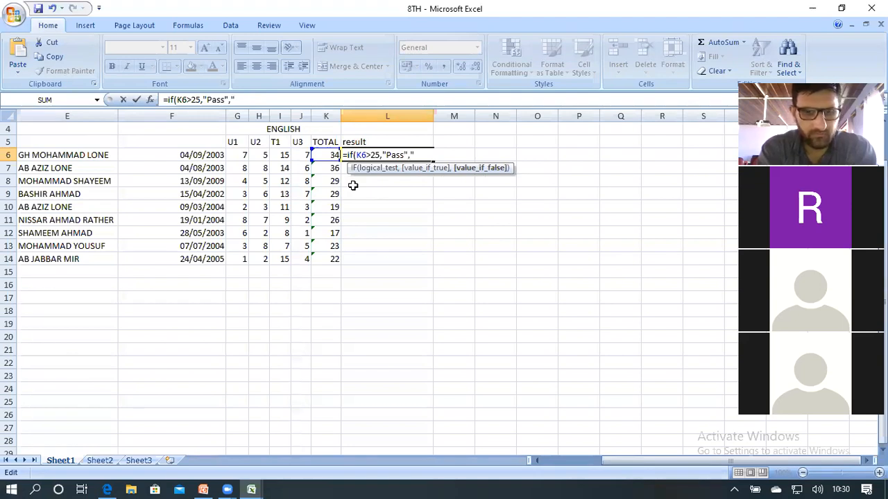
pyautogui.write('Fa')
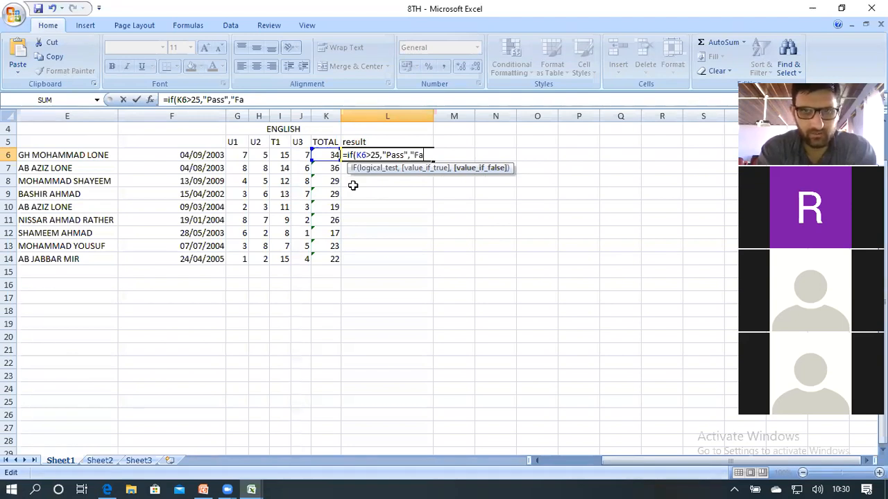
pyautogui.write('il')
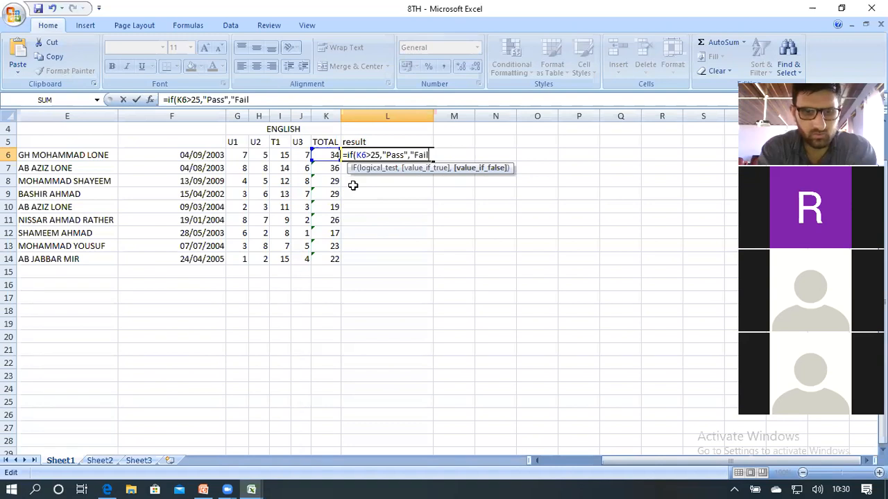
pyautogui.write('"')
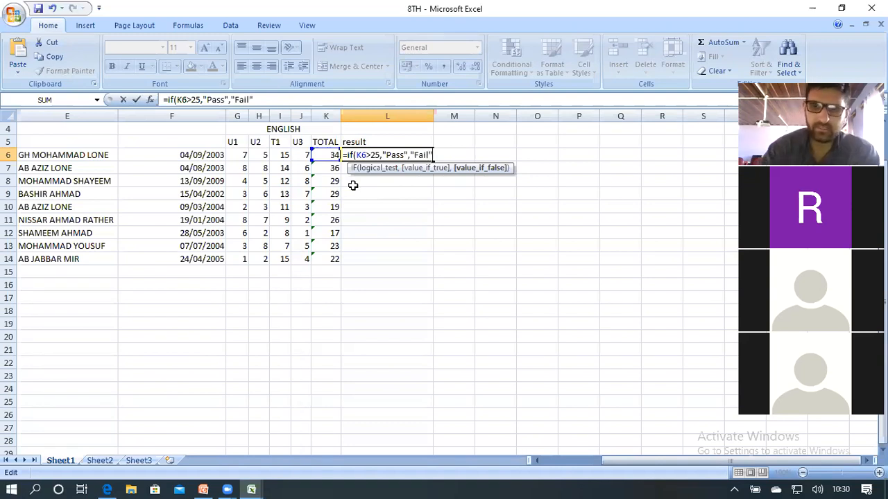
pyautogui.press('Return')
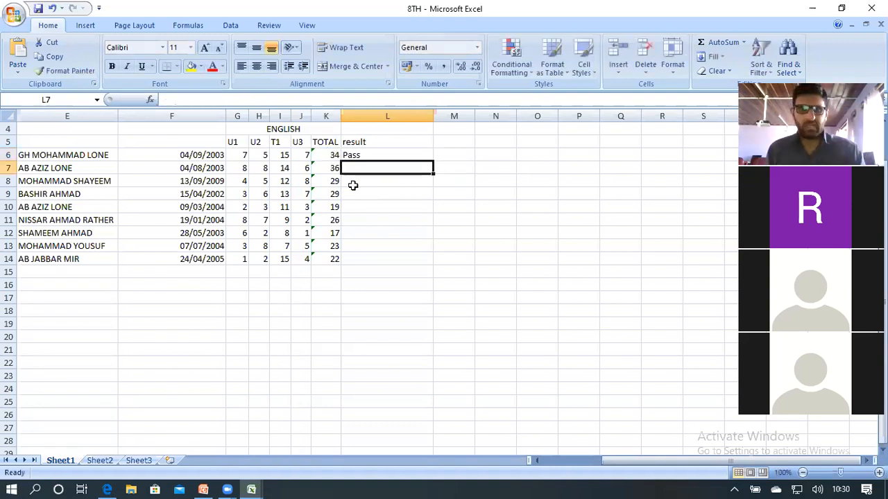
# Fill the result formula from L6 down to L14 for the remaining students
pyautogui.press('Up')
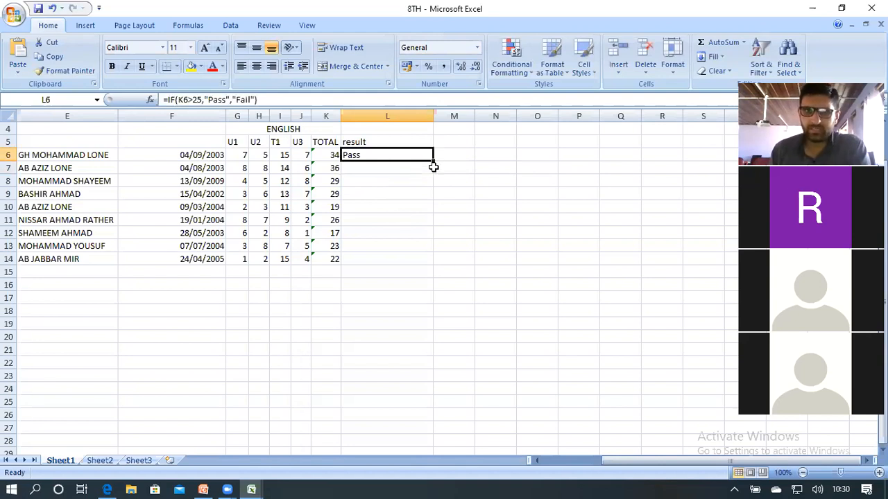
pyautogui.moveTo(432, 161); pyautogui.dragTo(420, 264)
# Examine the filled IF formulas in the result column and compare L6 with the SUM formula in K6 and its marks
pyautogui.click(362, 204)
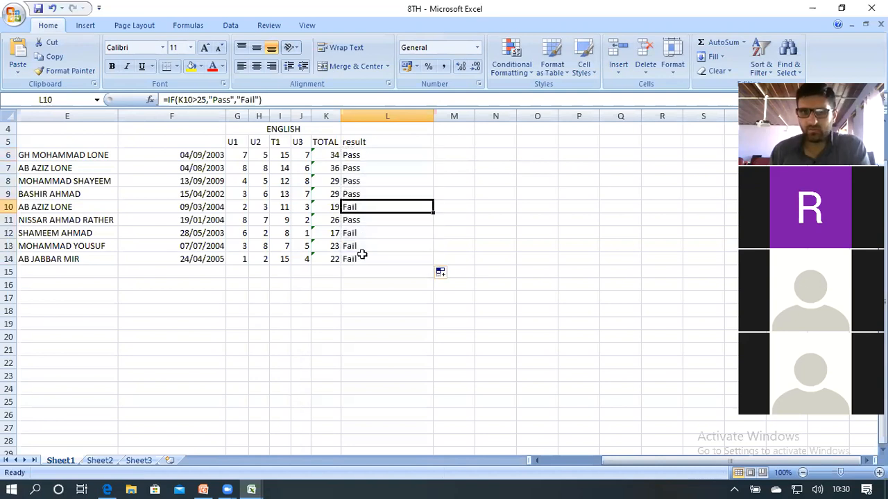
pyautogui.press('Down')
pyautogui.press('Down')
pyautogui.press('Down')
pyautogui.press('Down')
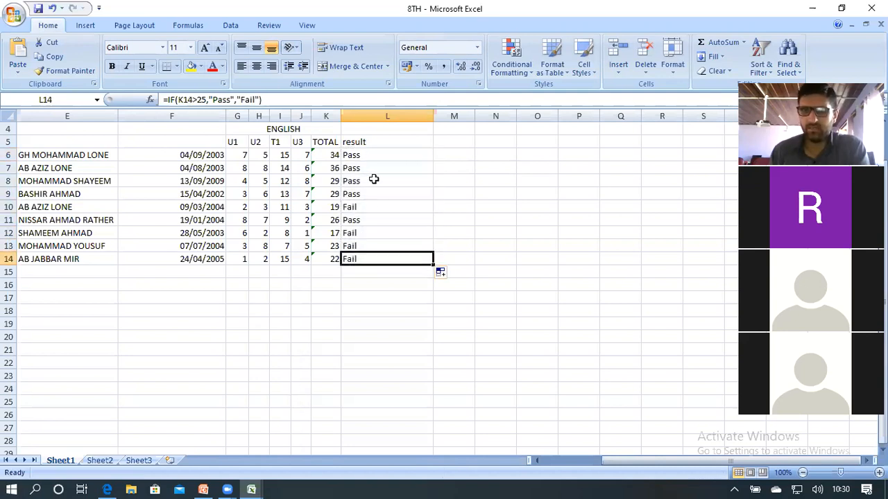
pyautogui.click(373, 179)
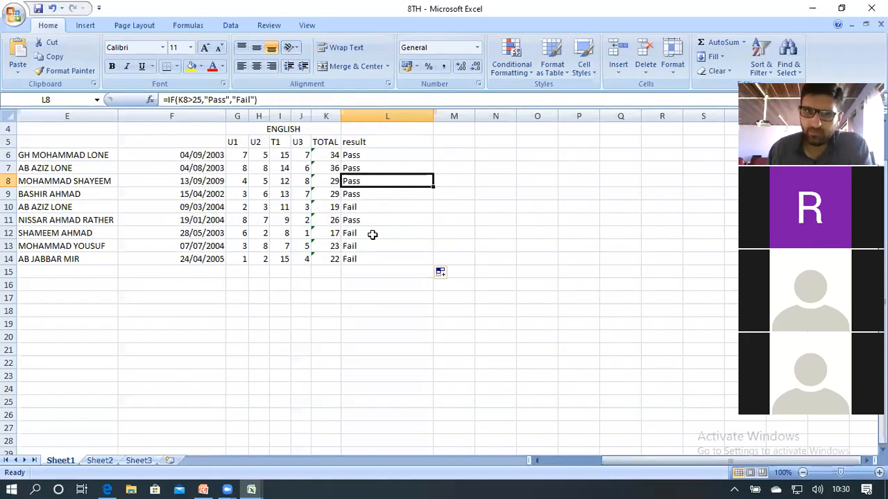
pyautogui.click(375, 156)
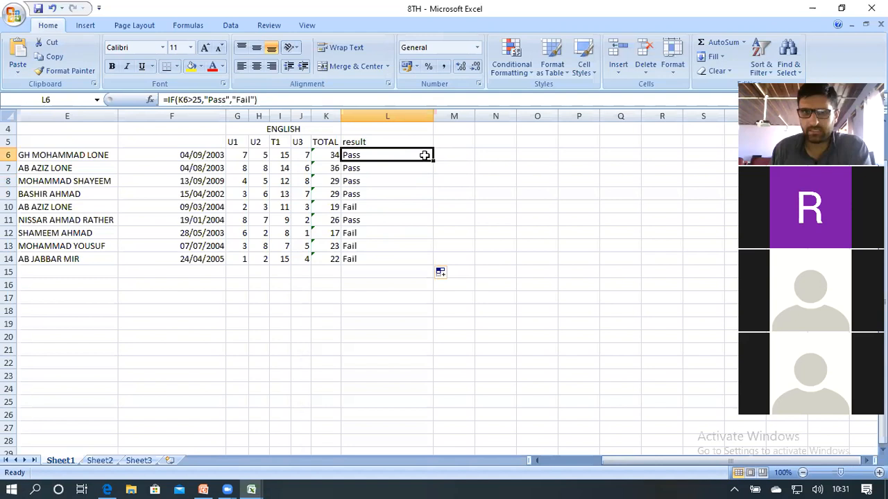
pyautogui.click(329, 155)
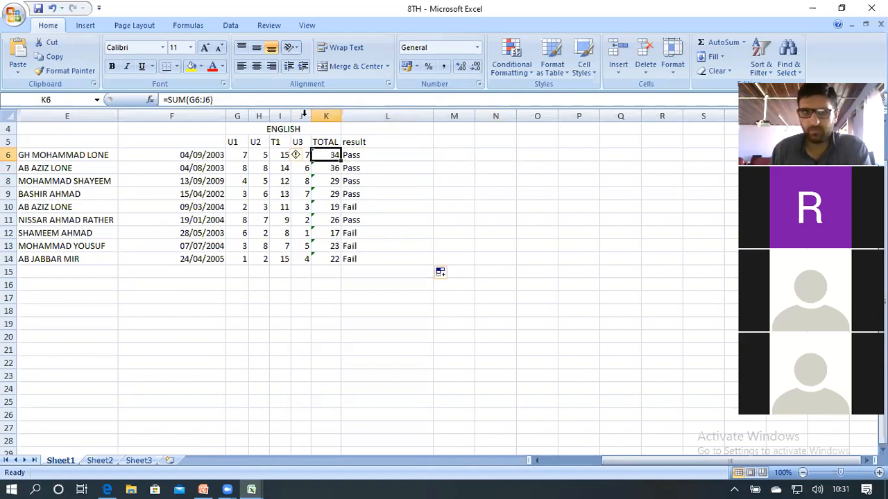
pyautogui.press('Right')
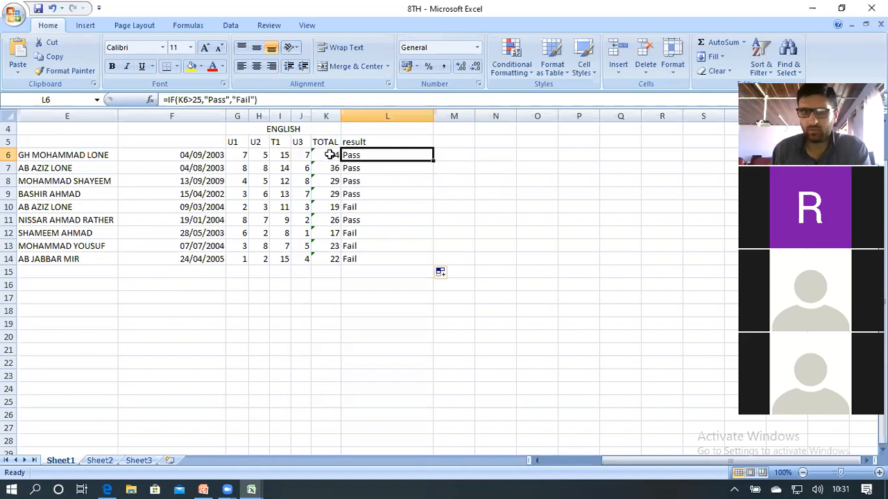
pyautogui.press('Left')
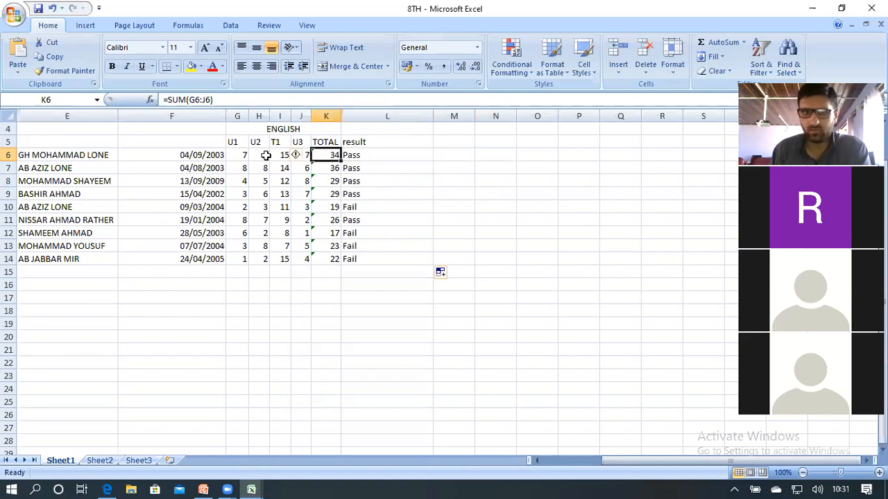
pyautogui.click(262, 156)
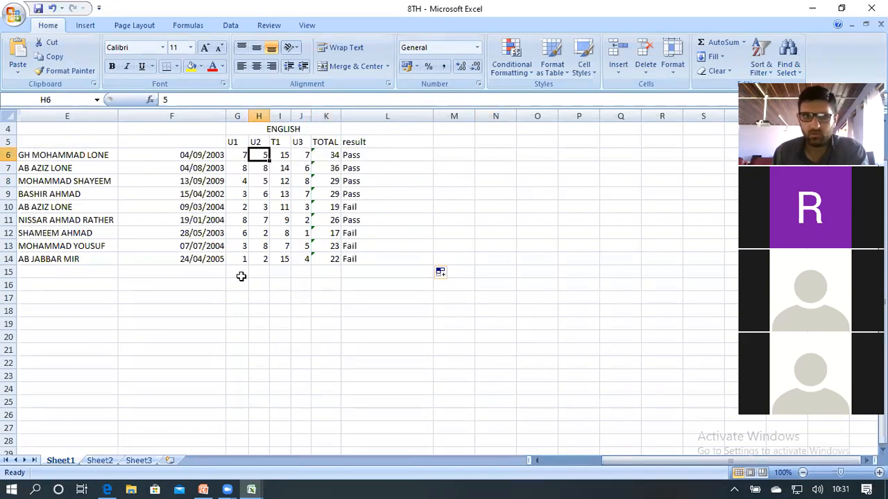
# Switch to the Microsoft Edge window showing the Information Practices Class 12th PDF
pyautogui.click(166, 280)
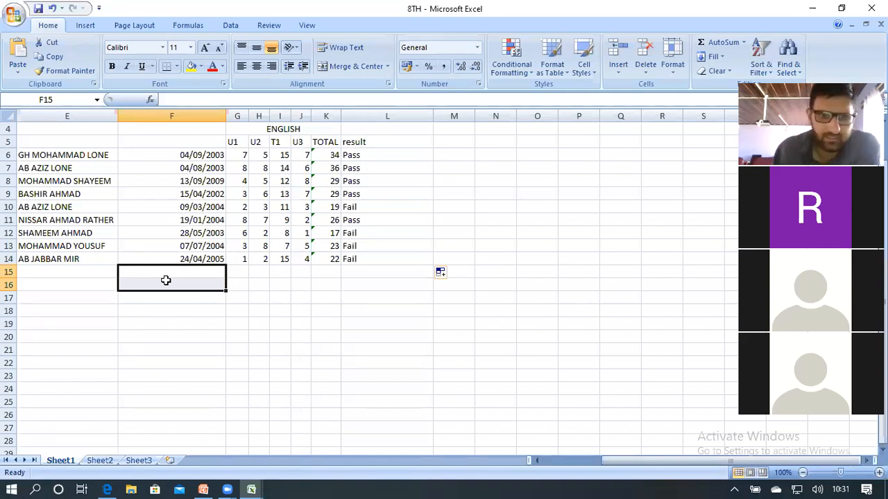
pyautogui.click(107, 485)
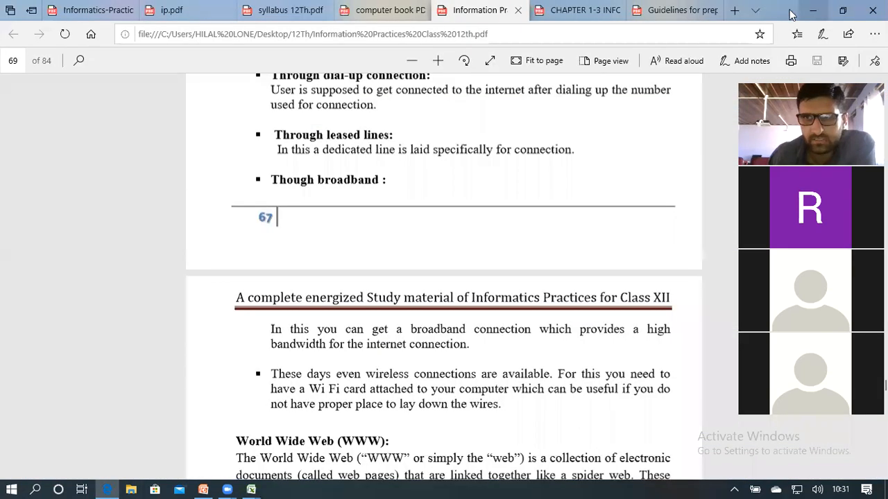